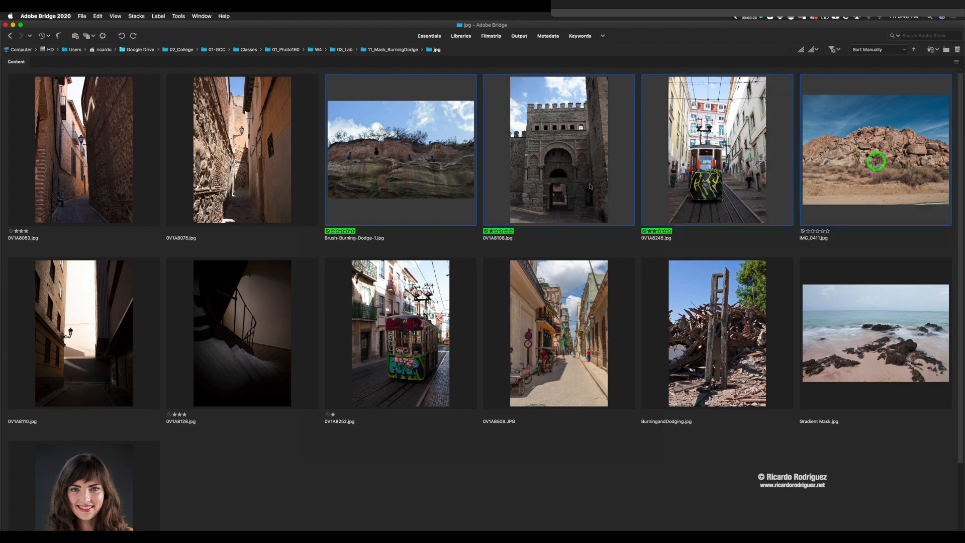
# Switch to Photoshop and reset the Photography workspace.
pyautogui.press('super+Tab')
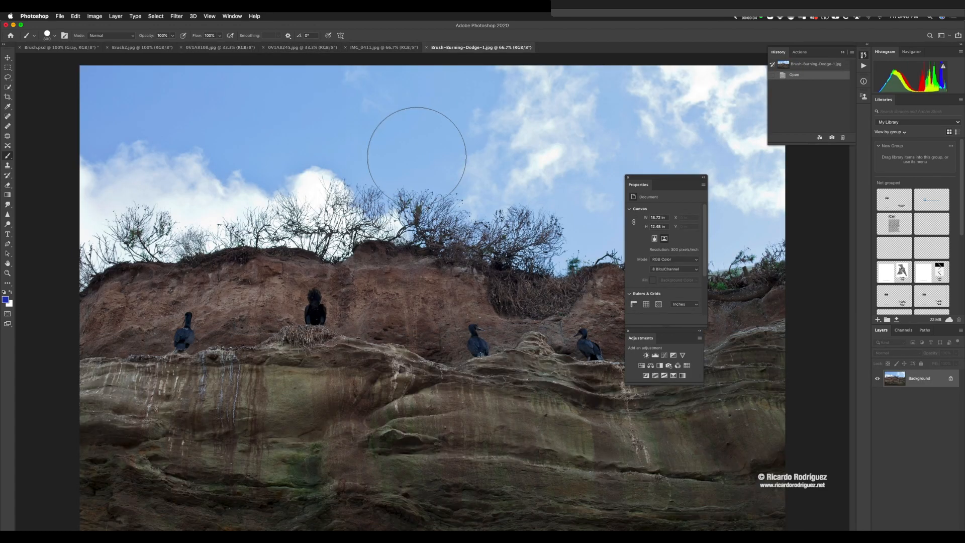
pyautogui.click(947, 35)
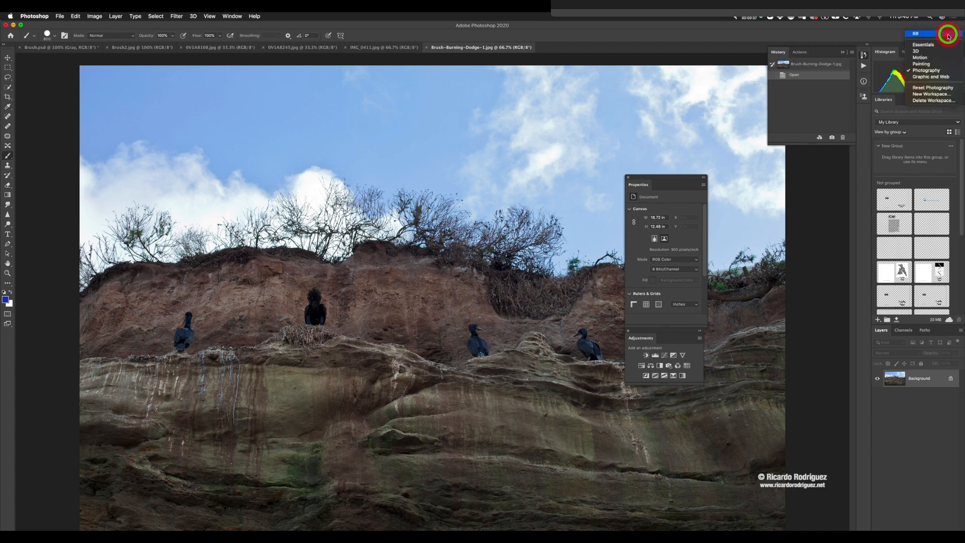
pyautogui.click(930, 89)
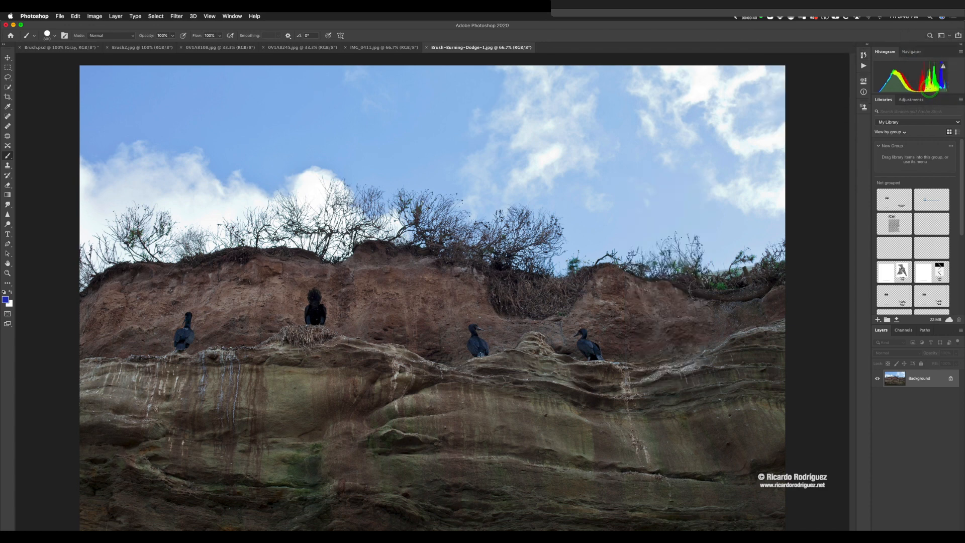
# Add a Curves adjustment layer above the Background and float its Properties panel over the canvas.
pyautogui.press('v')
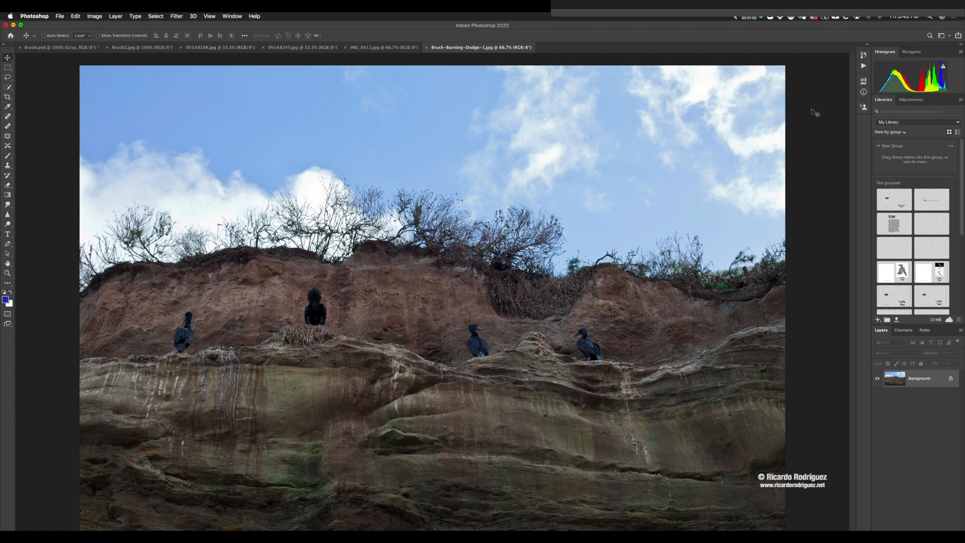
pyautogui.click(902, 99)
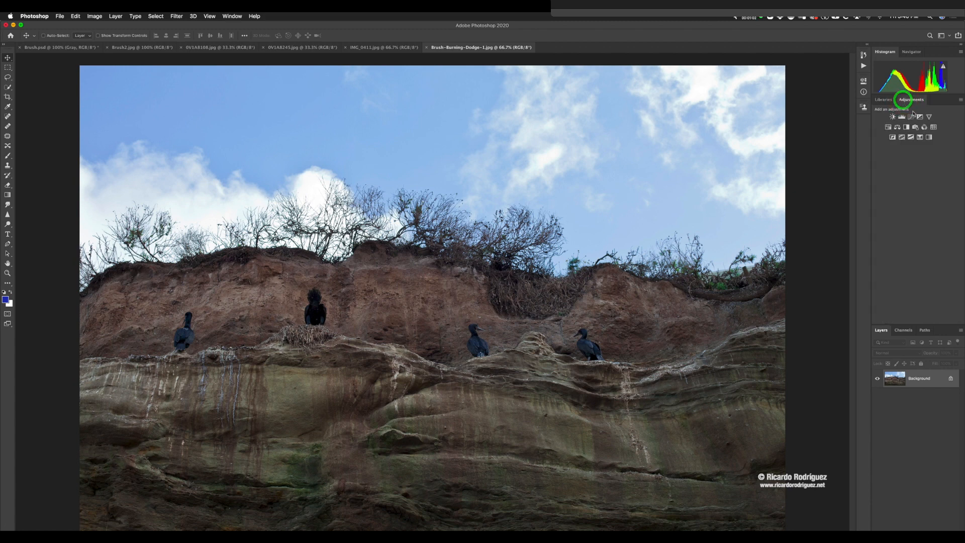
pyautogui.click(911, 117)
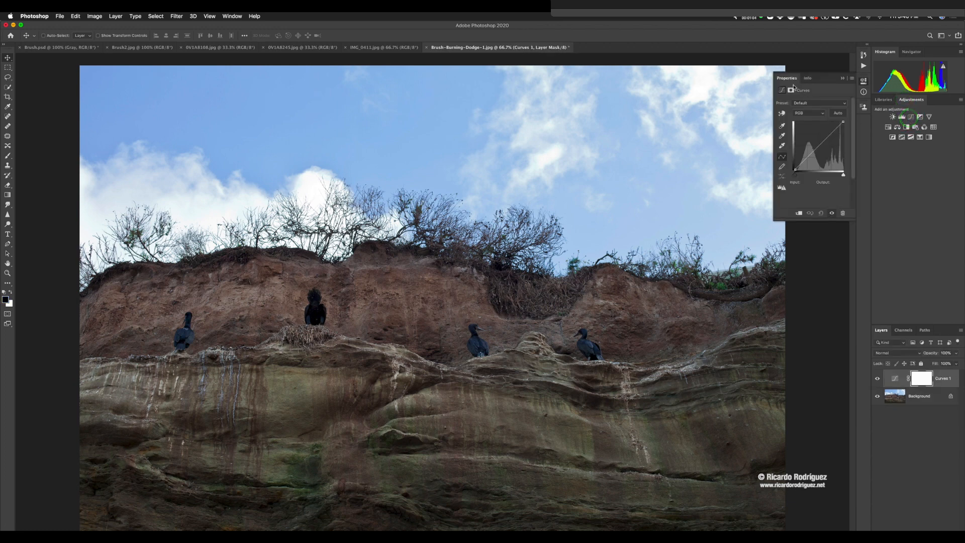
pyautogui.moveTo(793, 86); pyautogui.dragTo(621, 88)
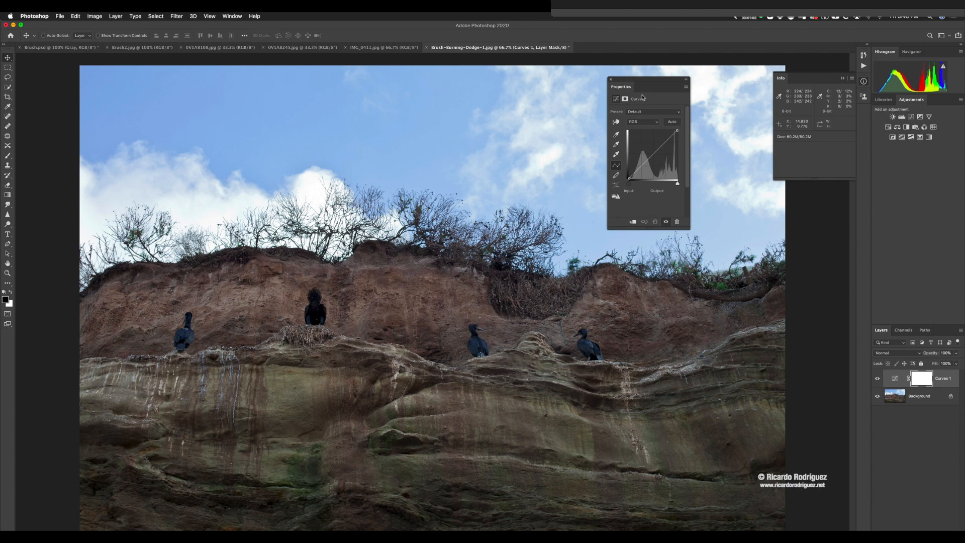
# Try brightening the image with a raised midtone point and a second shadow point on the curve, and reset the adjustment.
pyautogui.click(651, 153)
pyautogui.moveTo(652, 153); pyautogui.dragTo(651, 152)
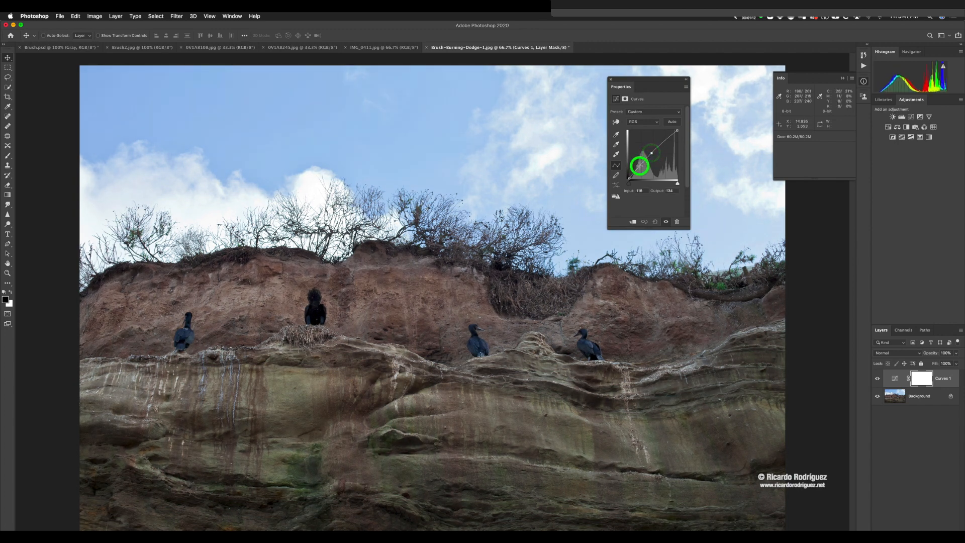
pyautogui.click(640, 167)
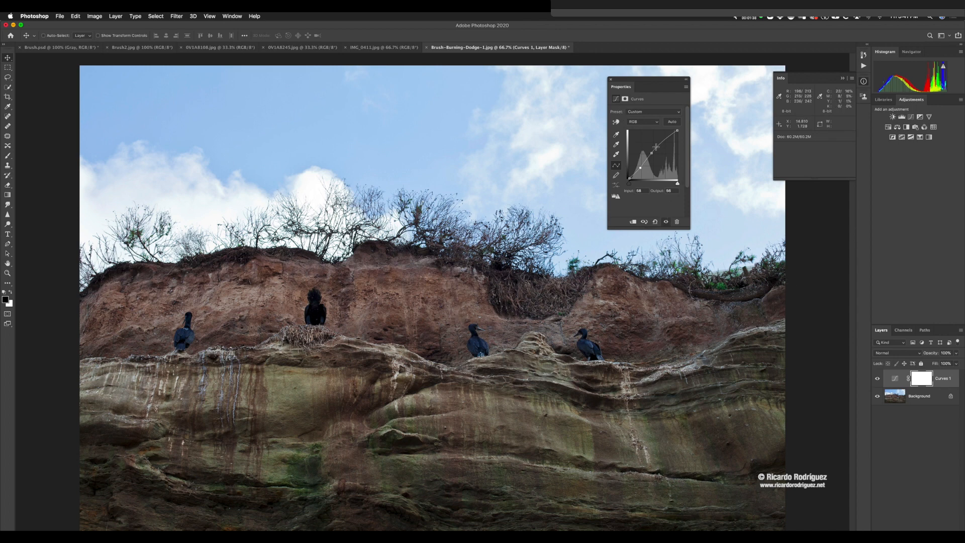
pyautogui.click(655, 221)
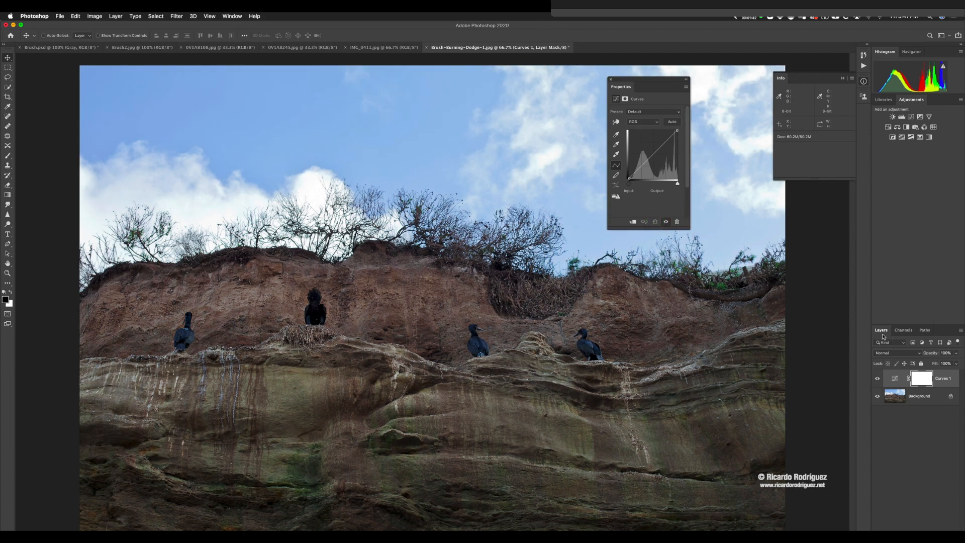
# Float the Layers panel beside the Properties panel and make it taller.
pyautogui.moveTo(882, 331); pyautogui.dragTo(517, 91)
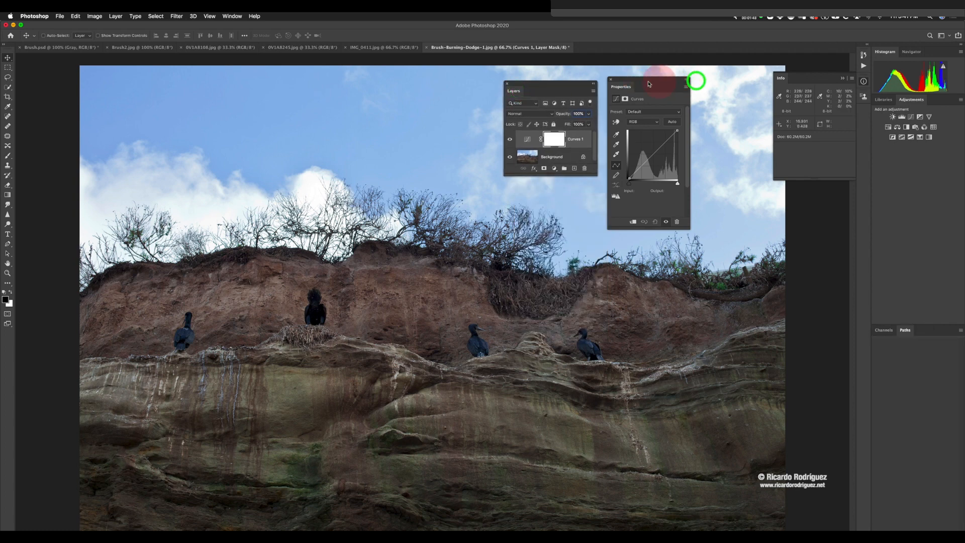
pyautogui.moveTo(648, 84); pyautogui.dragTo(730, 80)
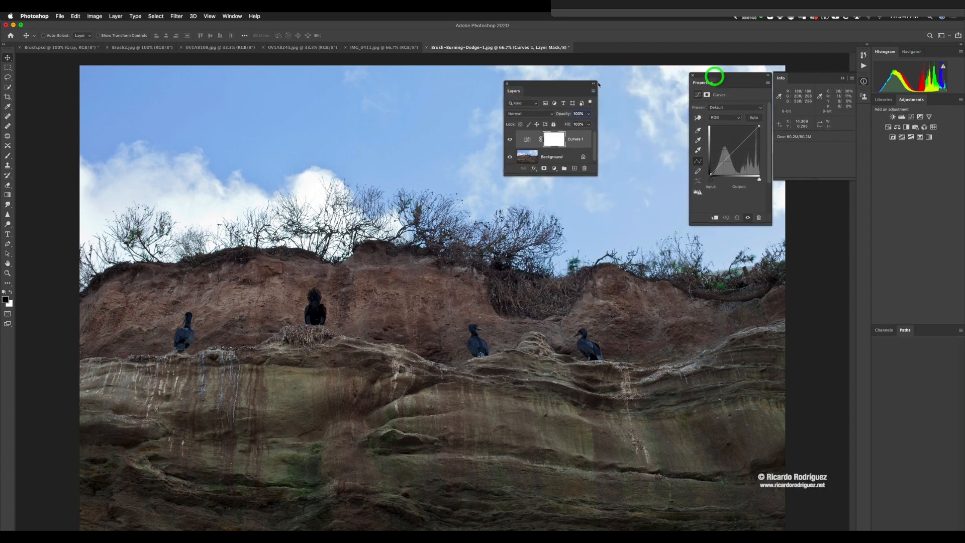
pyautogui.moveTo(556, 85); pyautogui.dragTo(647, 77)
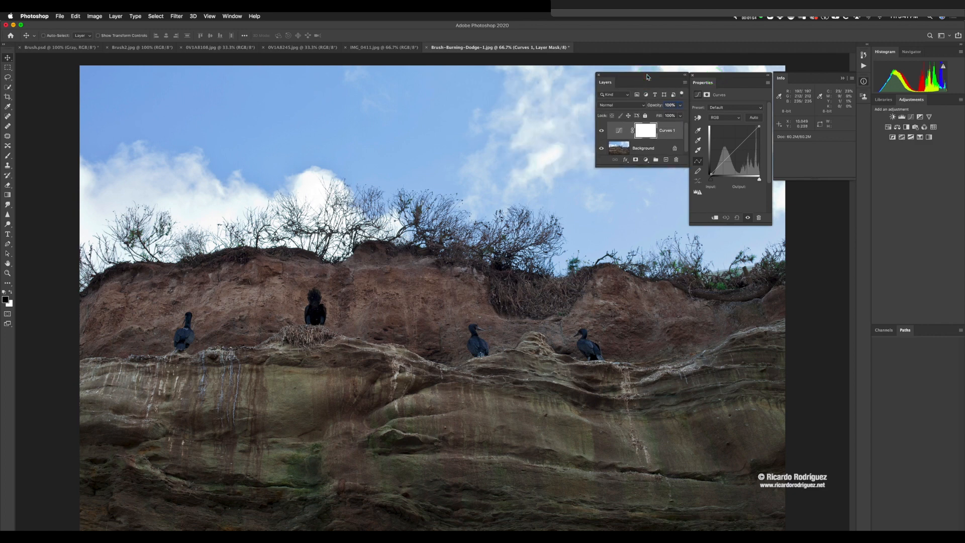
pyautogui.moveTo(637, 169); pyautogui.dragTo(641, 204)
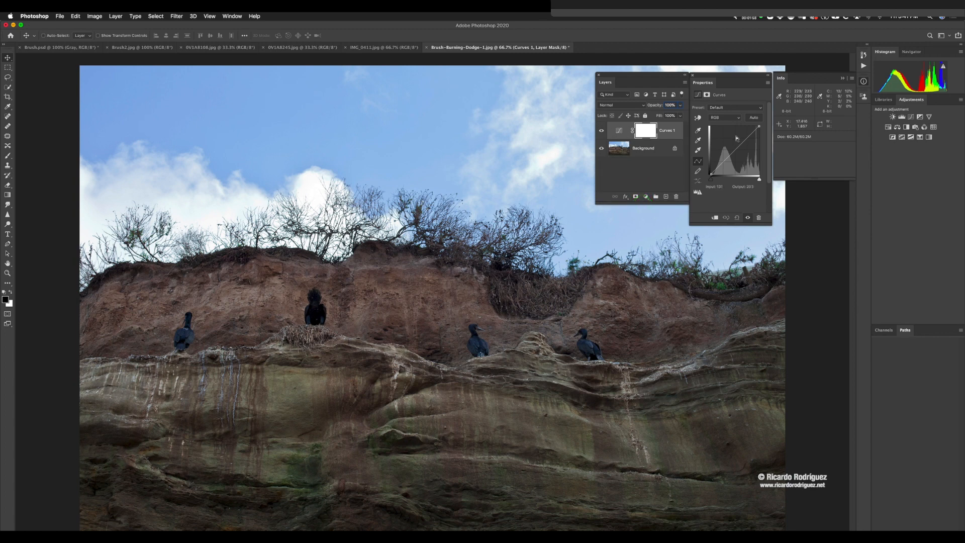
# Lower the curve's midtones to darken the image, and compare the Curves layer's adjustment and mask properties.
pyautogui.moveTo(735, 152); pyautogui.dragTo(737, 155)
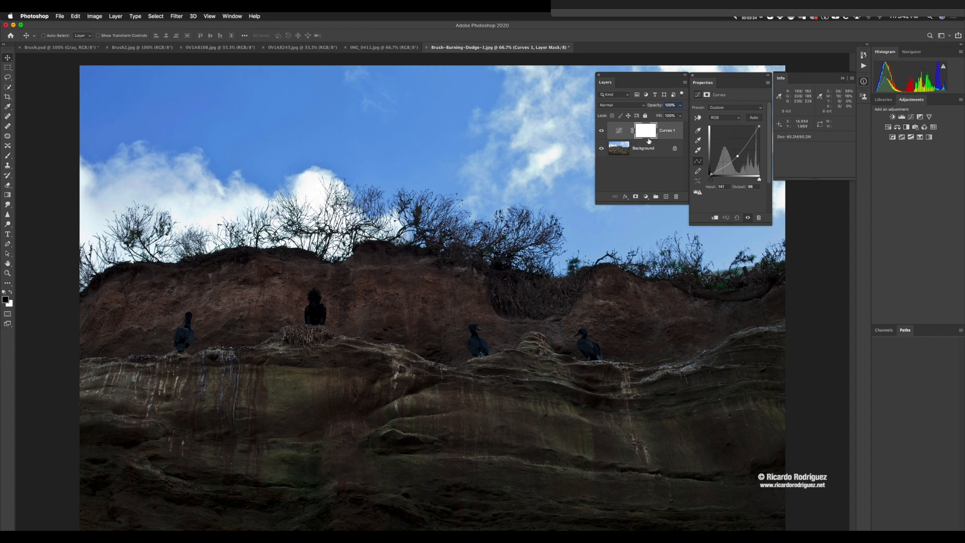
pyautogui.click(619, 132)
pyautogui.click(643, 131)
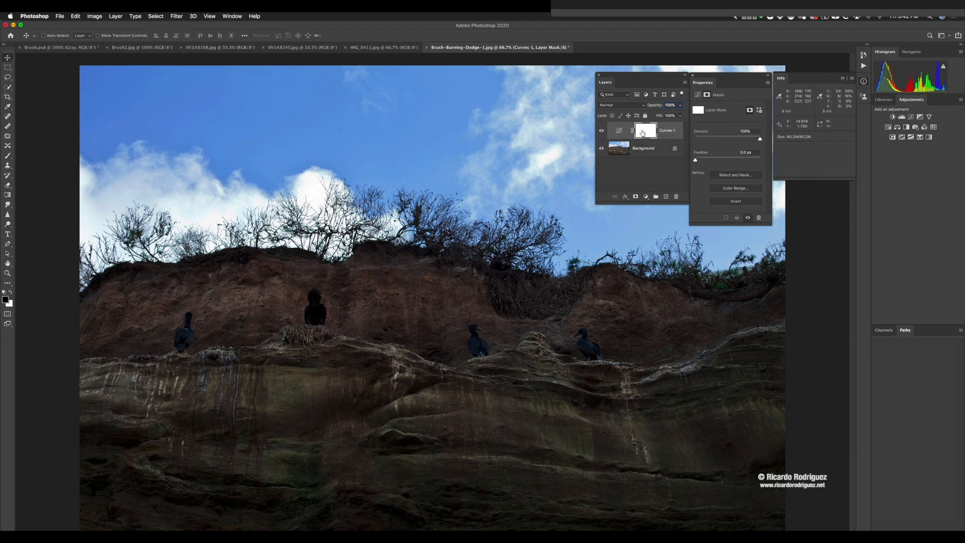
pyautogui.click(621, 131)
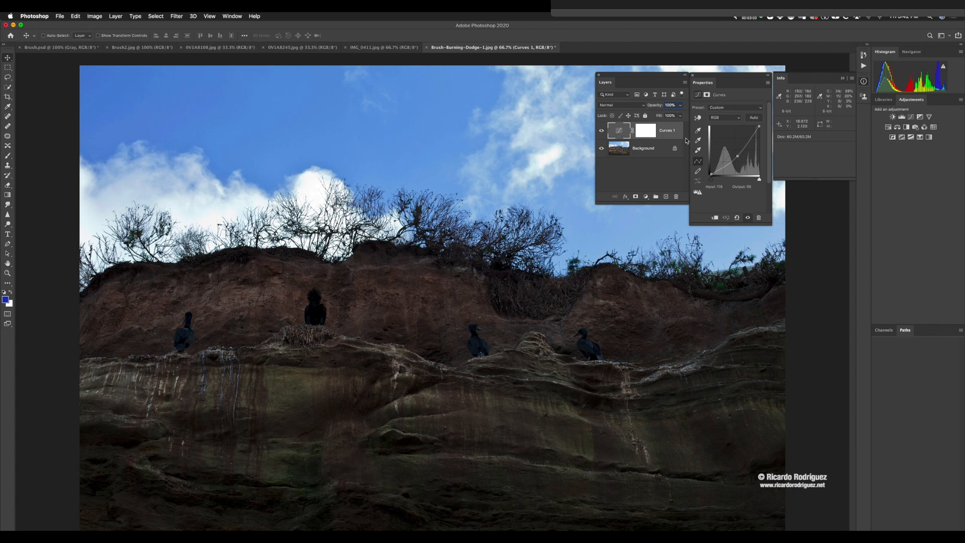
pyautogui.click(644, 132)
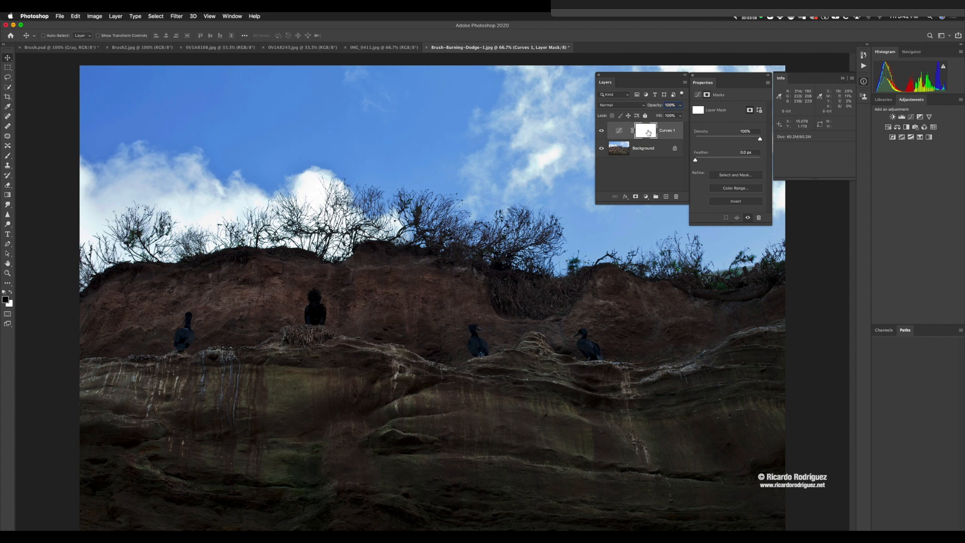
# Reset the curve and darken the blue sky tones by sampling the sky with the on-image adjustment tool.
pyautogui.click(619, 131)
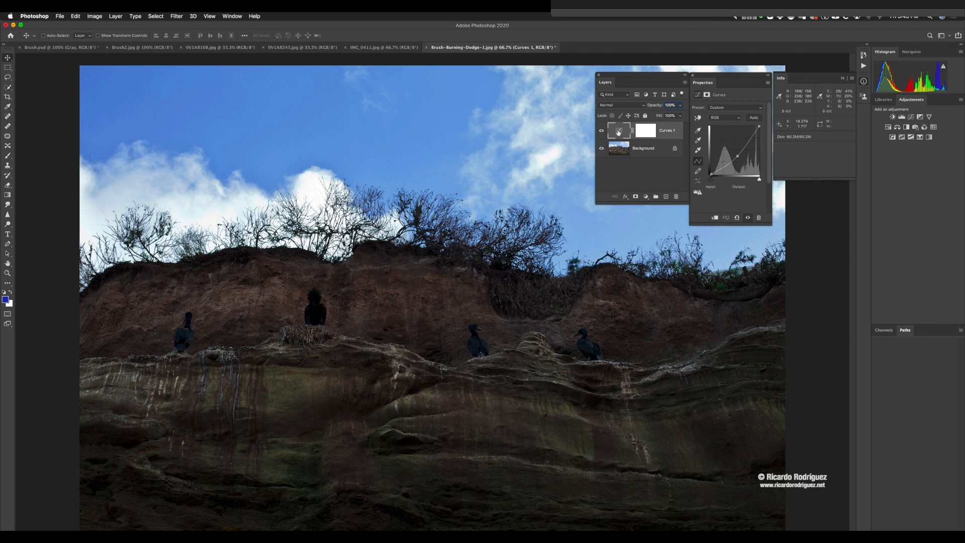
pyautogui.click(737, 218)
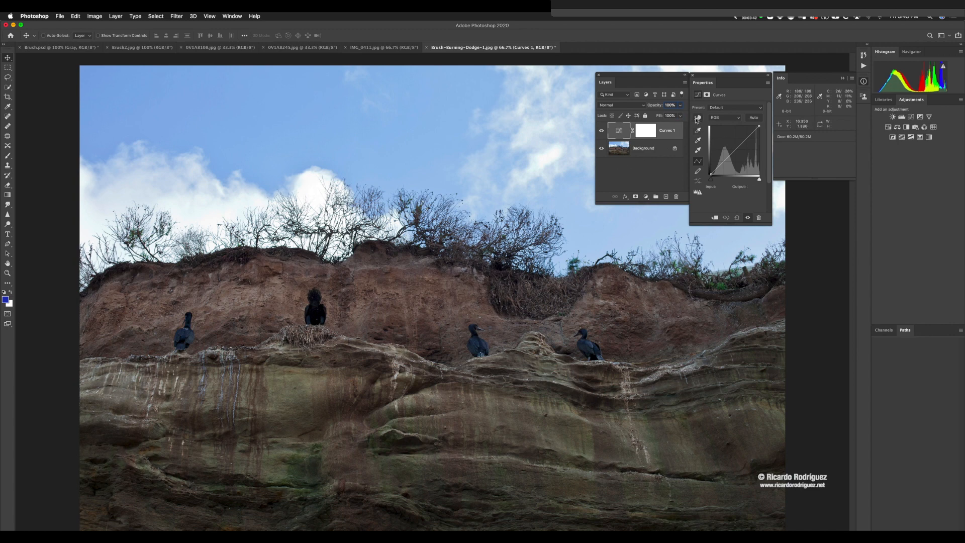
pyautogui.click(696, 119)
pyautogui.click(307, 99)
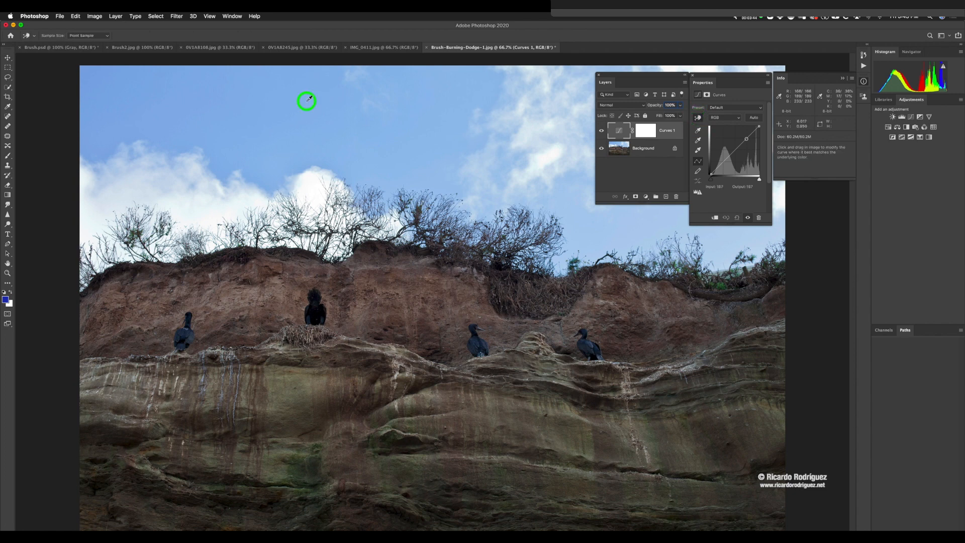
pyautogui.moveTo(308, 99); pyautogui.dragTo(304, 117)
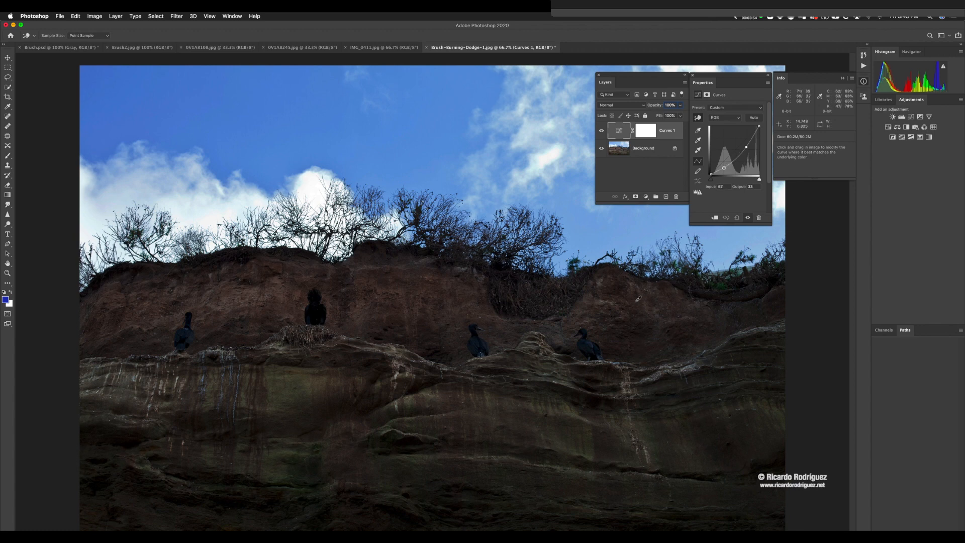
# Target the Curves 1 layer mask with the Brush tool and enlarge the brush to 1100 px.
pyautogui.click(645, 134)
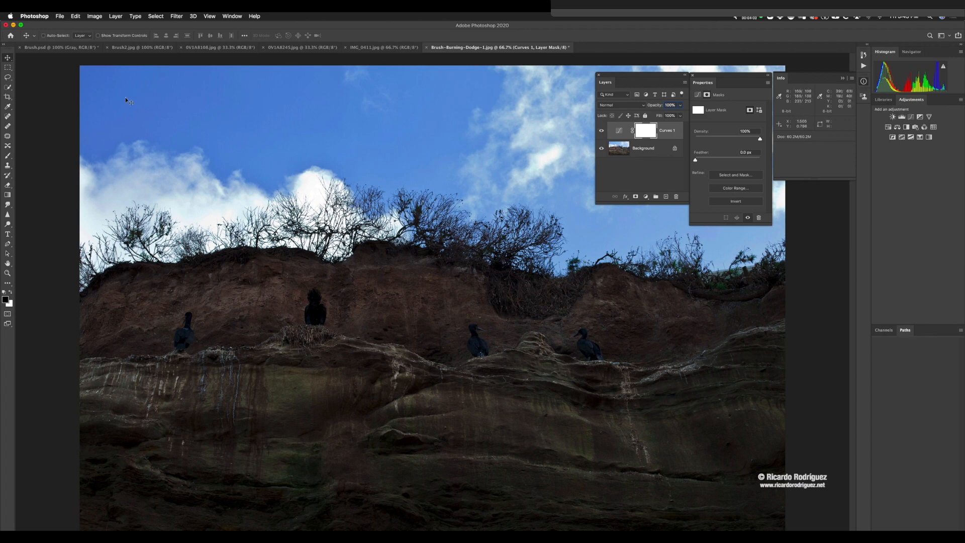
pyautogui.click(9, 158)
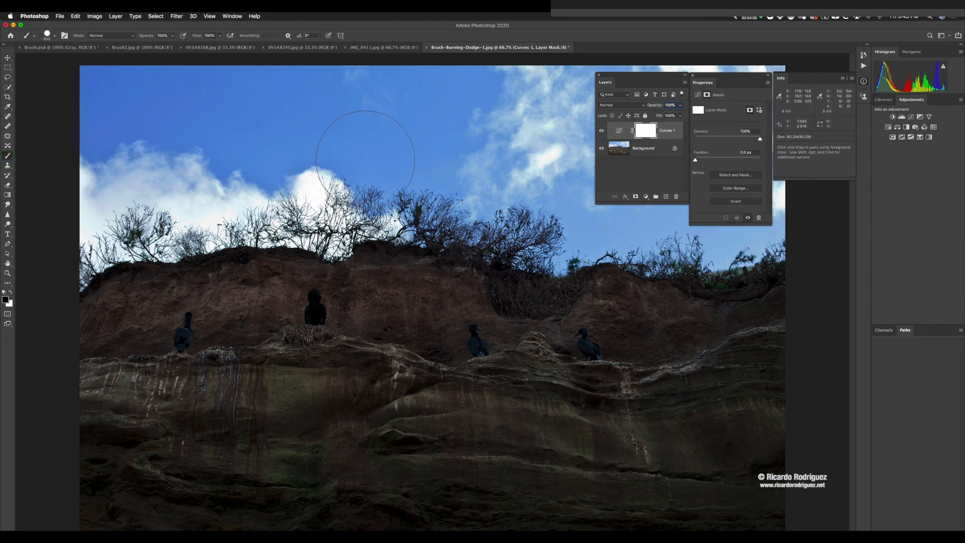
pyautogui.press('[')
pyautogui.press(']')
pyautogui.press(']')
pyautogui.press(']')
pyautogui.press(']')
pyautogui.press(']')
pyautogui.press(']')
pyautogui.press(']')
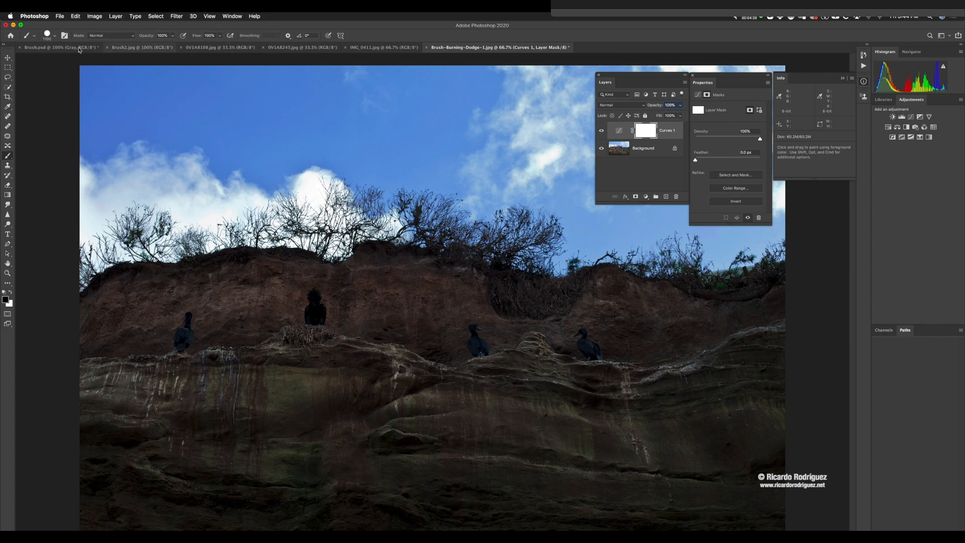
# Choose the Soft Round brush preset with 0% hardness and slightly increase its size.
pyautogui.click(53, 36)
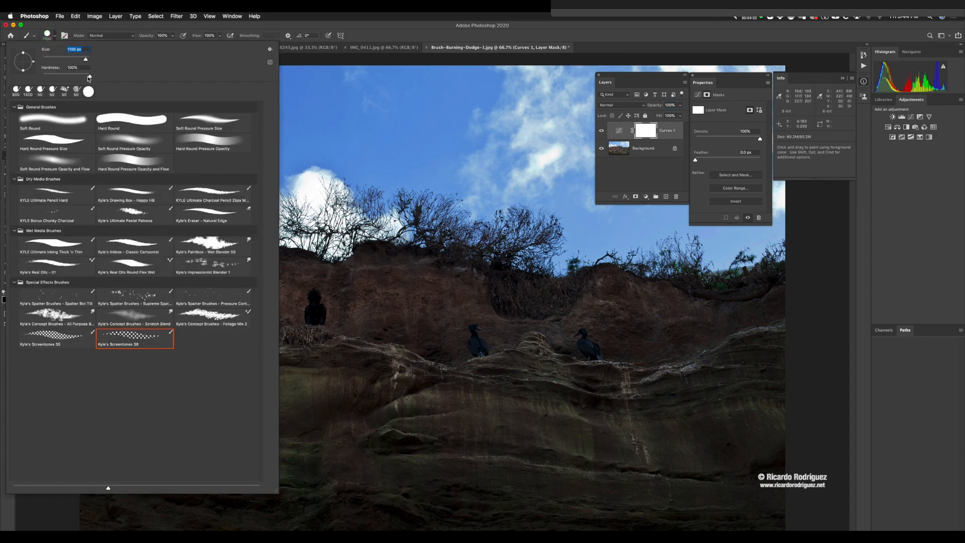
pyautogui.moveTo(90, 76); pyautogui.dragTo(29, 75)
pyautogui.click(49, 117)
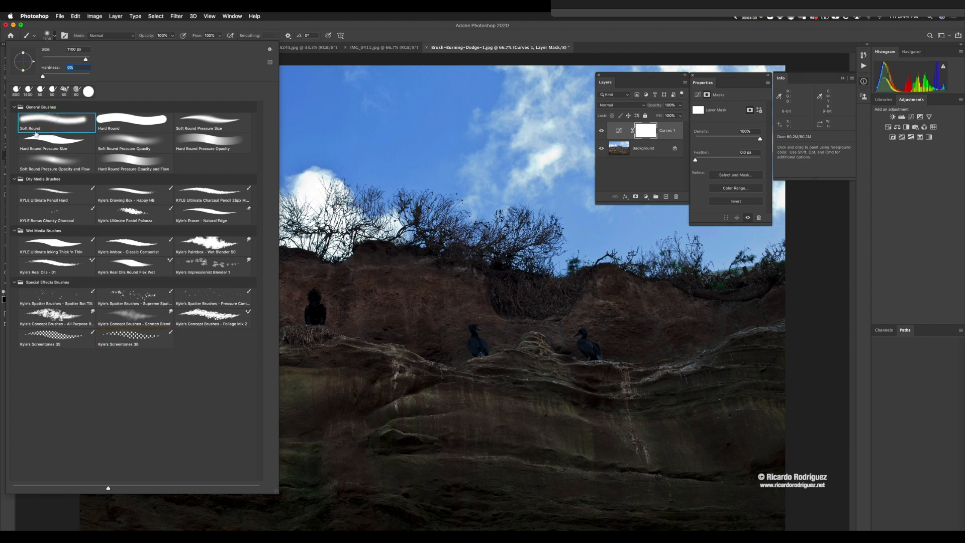
pyautogui.click(125, 345)
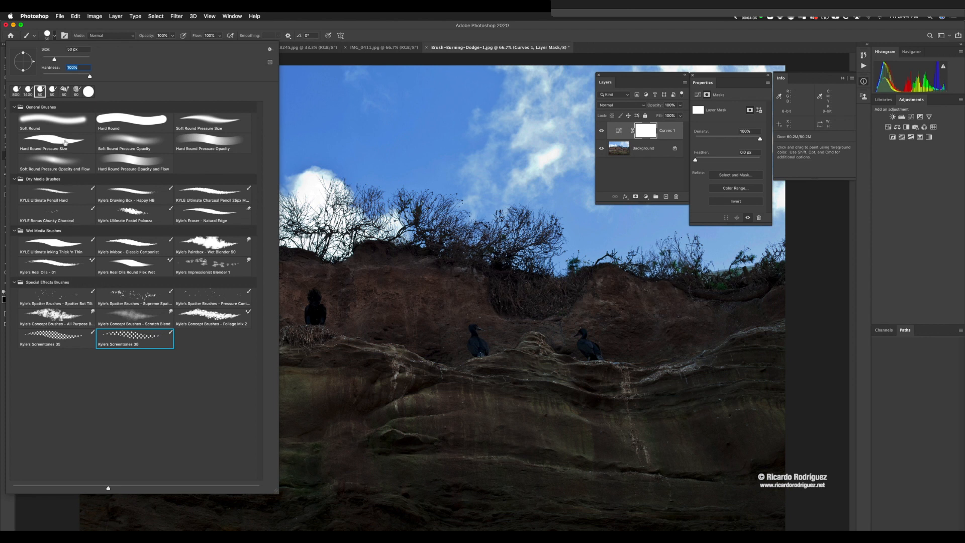
pyautogui.click(41, 122)
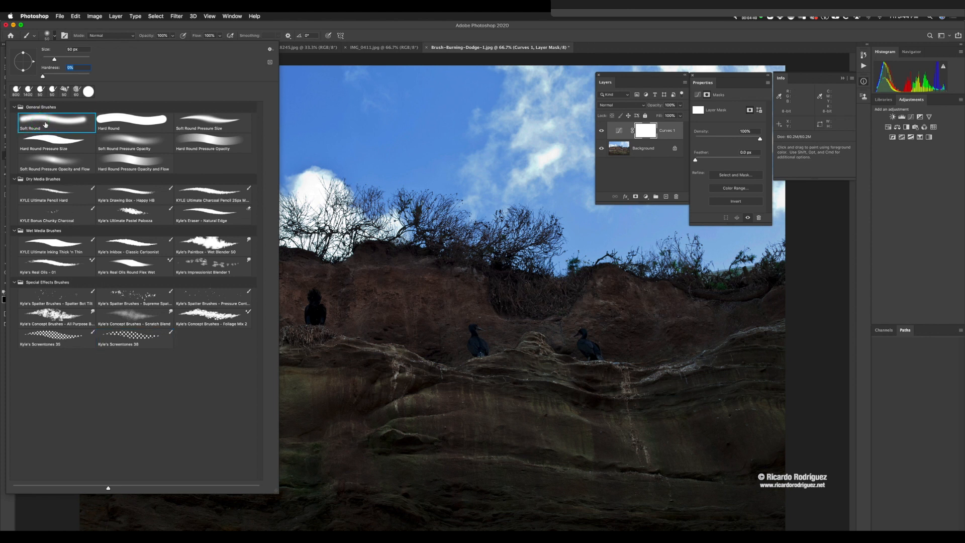
pyautogui.click(44, 123)
pyautogui.click(41, 77)
pyautogui.moveTo(54, 59); pyautogui.dragTo(58, 60)
pyautogui.click(392, 35)
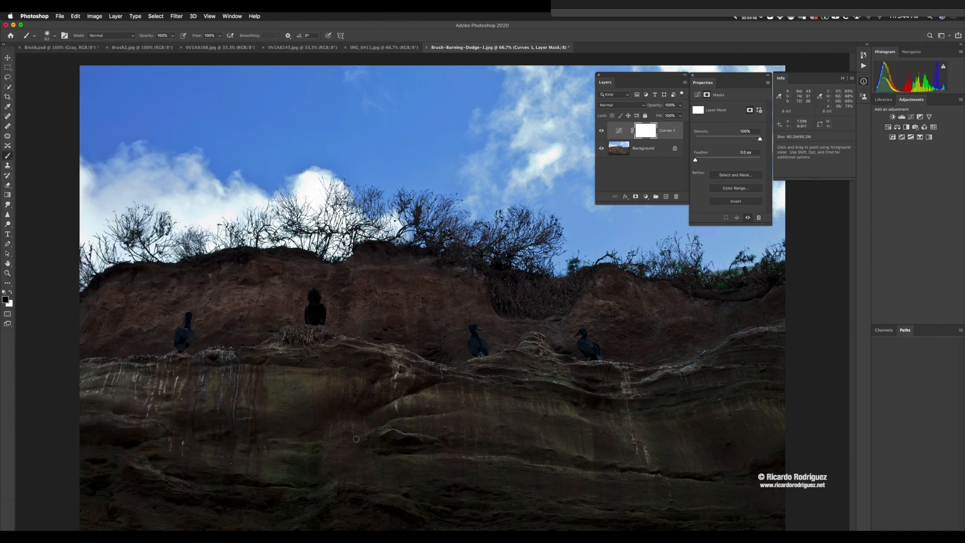
# Enlarge the soft brush until it covers a broad area of the lower cliff face.
pyautogui.press(']')
pyautogui.press(']')
pyautogui.press(']')
pyautogui.press(']')
pyautogui.press(']')
pyautogui.press(']')
pyautogui.press(']')
pyautogui.press(']')
pyautogui.press(']')
pyautogui.press(']')
pyautogui.press(']')
pyautogui.press(']')
pyautogui.press(']')
pyautogui.press(']')
pyautogui.press(']')
pyautogui.press(']')
pyautogui.press(']')
pyautogui.press(']')
pyautogui.press(']')
pyautogui.press(']')
# Paint black on the Curves 1 layer mask across the lower greenish rock face to remove the darkening there.
pyautogui.click(645, 130)
pyautogui.click(10, 292)
pyautogui.click(11, 293)
pyautogui.click(11, 293)
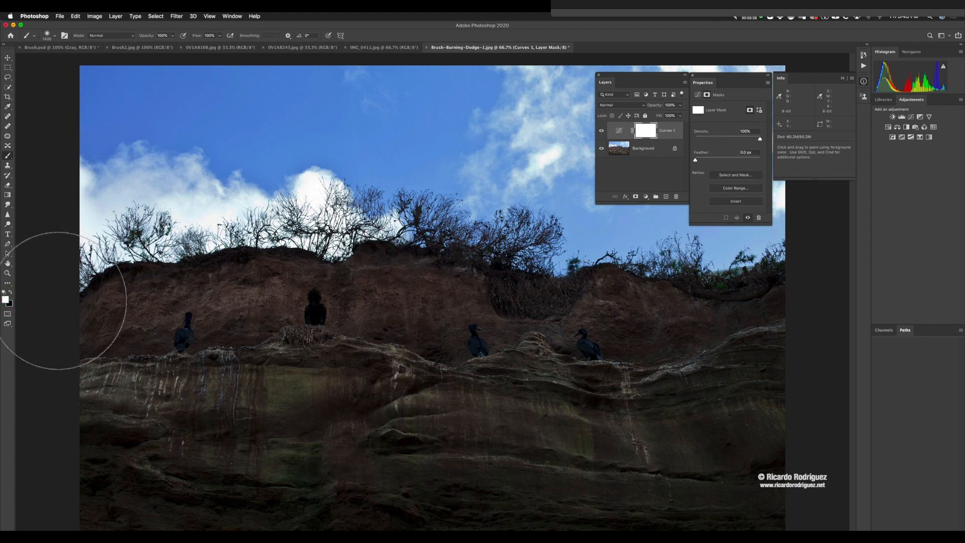
pyautogui.press('x')
pyautogui.press('x')
pyautogui.press('x')
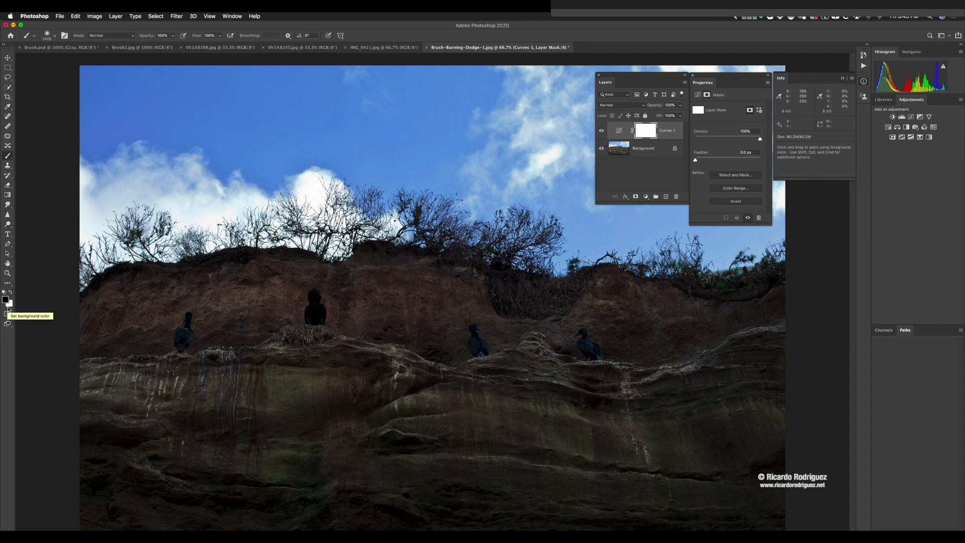
pyautogui.press('x')
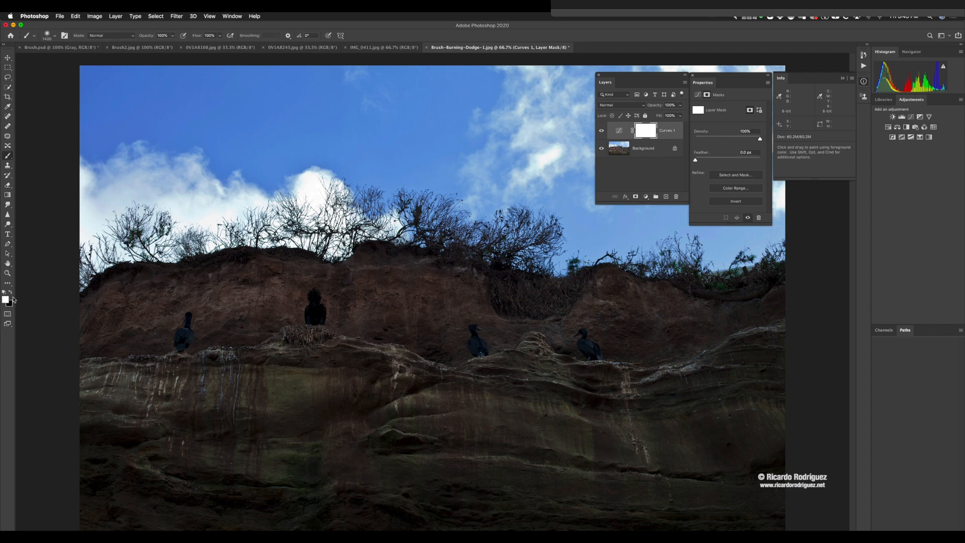
pyautogui.press('x')
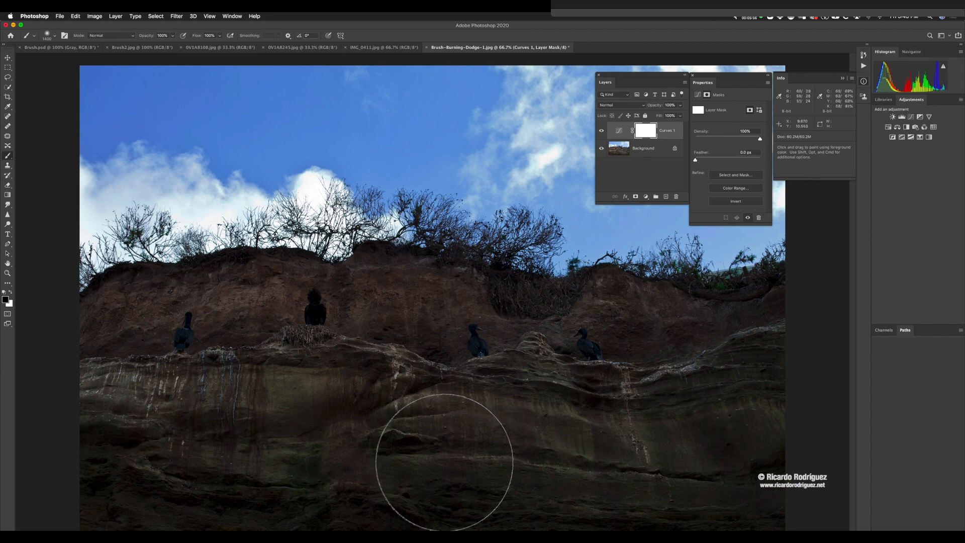
pyautogui.moveTo(409, 465)
pyautogui.mouseDown()
pyautogui.moveTo(764, 467)
pyautogui.moveTo(120, 475)
pyautogui.moveTo(339, 456)
pyautogui.moveTo(452, 460)
pyautogui.moveTo(182, 449)
pyautogui.moveTo(409, 445)
pyautogui.moveTo(236, 440)
pyautogui.moveTo(363, 434)
pyautogui.moveTo(475, 450)
pyautogui.moveTo(287, 425)
pyautogui.moveTo(239, 425)
pyautogui.moveTo(341, 429)
pyautogui.moveTo(491, 469)
pyautogui.moveTo(448, 461)
pyautogui.moveTo(602, 454)
pyautogui.moveTo(512, 492)
pyautogui.moveTo(658, 482)
pyautogui.moveTo(748, 451)
pyautogui.moveTo(750, 436)
pyautogui.moveTo(736, 435)
pyautogui.moveTo(770, 424)
pyautogui.mouseUp()
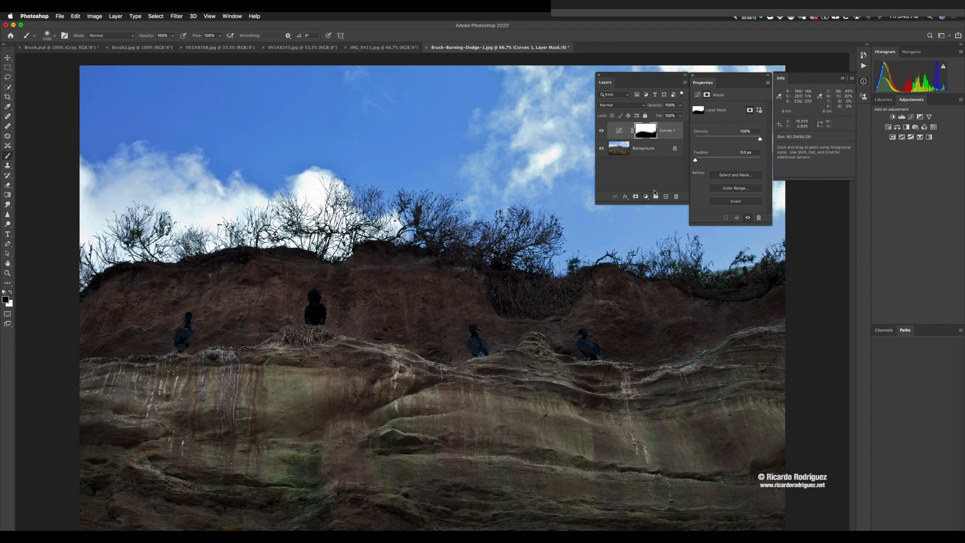
# Paint black on the Curves 1 layer mask across the rest of the cliff, including the reddish upper rock.
pyautogui.moveTo(616, 78); pyautogui.dragTo(426, 89)
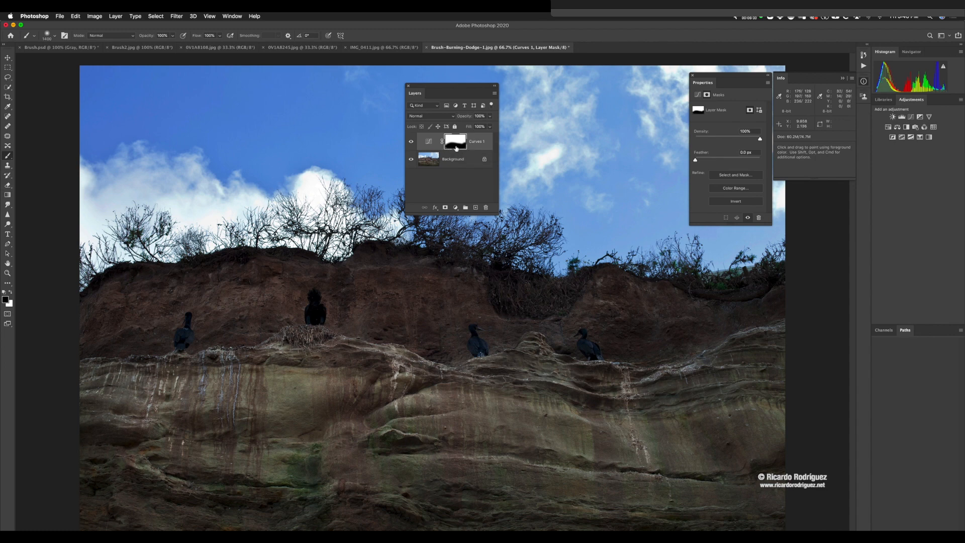
pyautogui.moveTo(626, 439)
pyautogui.mouseDown()
pyautogui.moveTo(595, 439)
pyautogui.moveTo(682, 455)
pyautogui.moveTo(733, 415)
pyautogui.moveTo(725, 448)
pyautogui.moveTo(769, 395)
pyautogui.moveTo(725, 464)
pyautogui.moveTo(687, 493)
pyautogui.moveTo(360, 456)
pyautogui.moveTo(137, 461)
pyautogui.moveTo(277, 438)
pyautogui.moveTo(253, 417)
pyautogui.moveTo(335, 405)
pyautogui.moveTo(164, 396)
pyautogui.moveTo(111, 366)
pyautogui.moveTo(466, 362)
pyautogui.moveTo(612, 383)
pyautogui.moveTo(620, 381)
pyautogui.moveTo(564, 370)
pyautogui.moveTo(745, 379)
pyautogui.moveTo(694, 375)
pyautogui.moveTo(764, 368)
pyautogui.mouseUp()
pyautogui.moveTo(717, 369)
pyautogui.mouseDown()
pyautogui.moveTo(659, 376)
pyautogui.moveTo(459, 341)
pyautogui.moveTo(347, 360)
pyautogui.moveTo(219, 345)
pyautogui.moveTo(236, 348)
pyautogui.moveTo(120, 361)
pyautogui.moveTo(289, 345)
pyautogui.moveTo(468, 367)
pyautogui.moveTo(751, 369)
pyautogui.moveTo(795, 392)
pyautogui.moveTo(564, 384)
pyautogui.mouseUp()
# Shrink the soft brush and paint black on the Curves 1 mask along the cliff's upper edge beneath the bushes.
pyautogui.press('[')
pyautogui.press('[')
pyautogui.press('[')
pyautogui.press('[')
pyautogui.press('[')
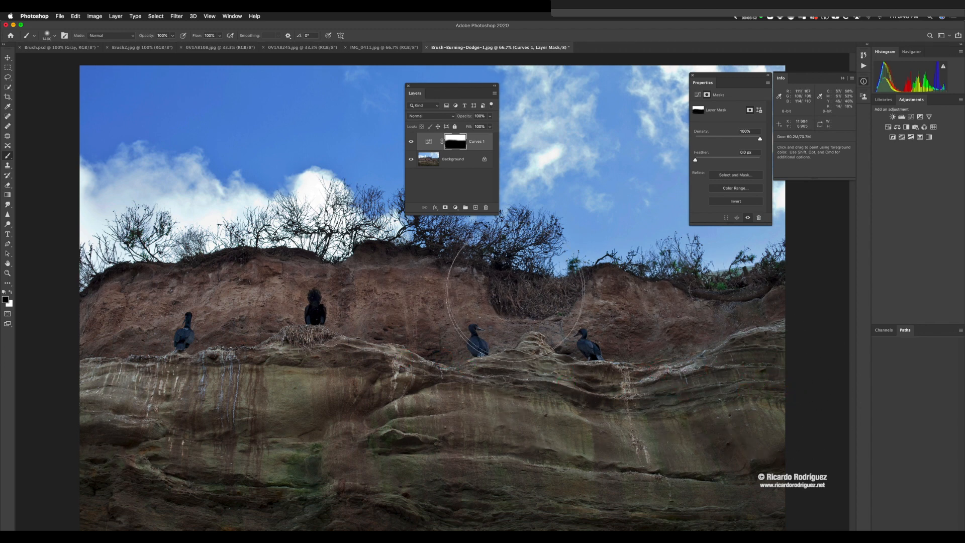
pyautogui.press('[')
pyautogui.press('[')
pyautogui.press('[')
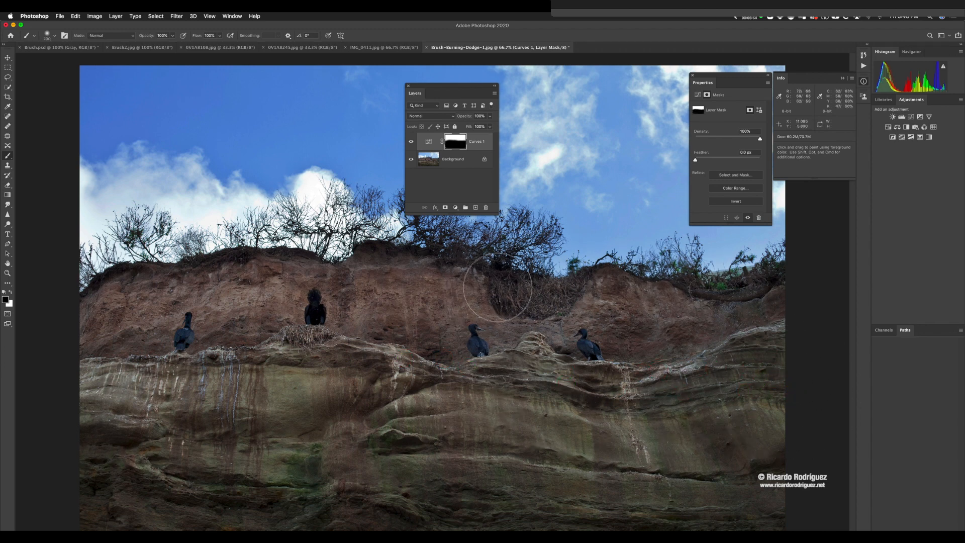
pyautogui.moveTo(485, 282)
pyautogui.mouseDown()
pyautogui.moveTo(463, 293)
pyautogui.moveTo(469, 271)
pyautogui.moveTo(437, 294)
pyautogui.moveTo(428, 258)
pyautogui.moveTo(403, 284)
pyautogui.moveTo(374, 286)
pyautogui.moveTo(367, 261)
pyautogui.moveTo(319, 278)
pyautogui.moveTo(289, 266)
pyautogui.moveTo(273, 283)
pyautogui.moveTo(261, 266)
pyautogui.moveTo(119, 281)
pyautogui.moveTo(96, 301)
pyautogui.moveTo(132, 279)
pyautogui.moveTo(180, 275)
pyautogui.moveTo(160, 268)
pyautogui.moveTo(297, 293)
pyautogui.moveTo(479, 283)
pyautogui.moveTo(530, 304)
pyautogui.moveTo(776, 307)
pyautogui.mouseUp()
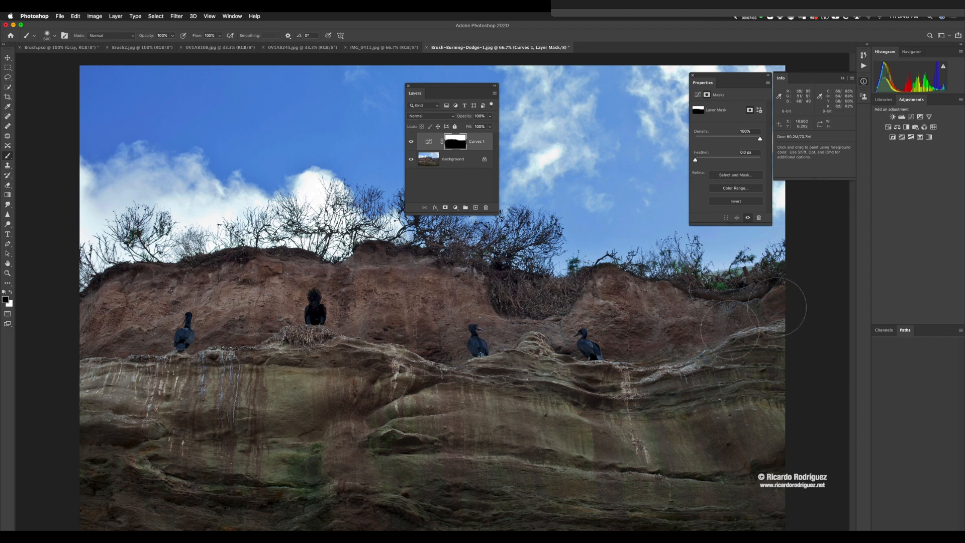
# Hide and show the Curves 1 layer to compare the photo before and after the darkening.
pyautogui.click(411, 143)
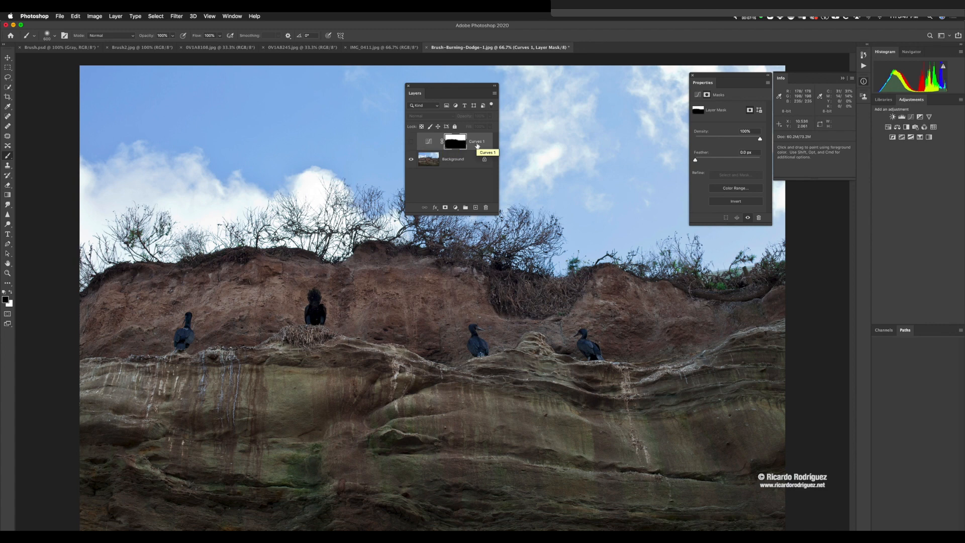
pyautogui.click(412, 142)
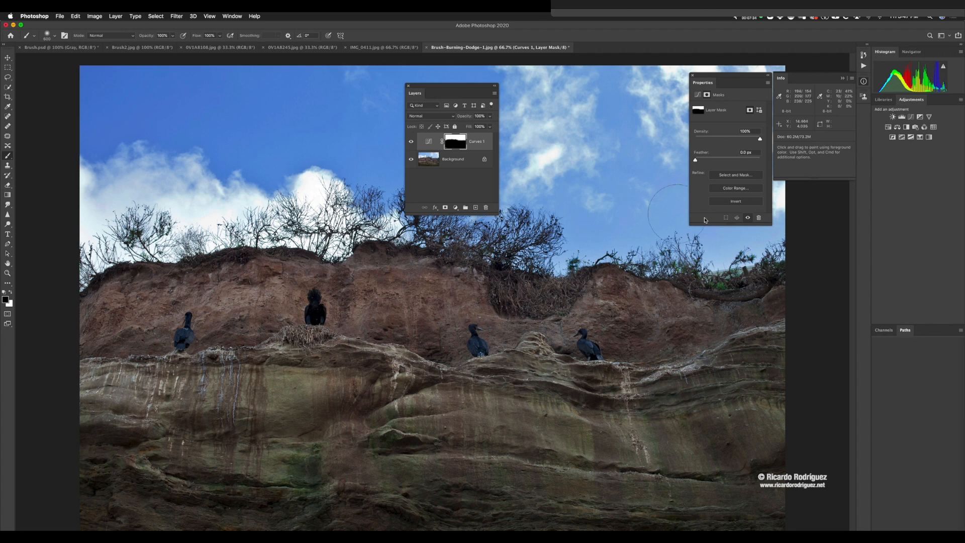
# Add a Hue/Saturation adjustment layer and shift its Hue until the sky turns magenta.
pyautogui.click(888, 127)
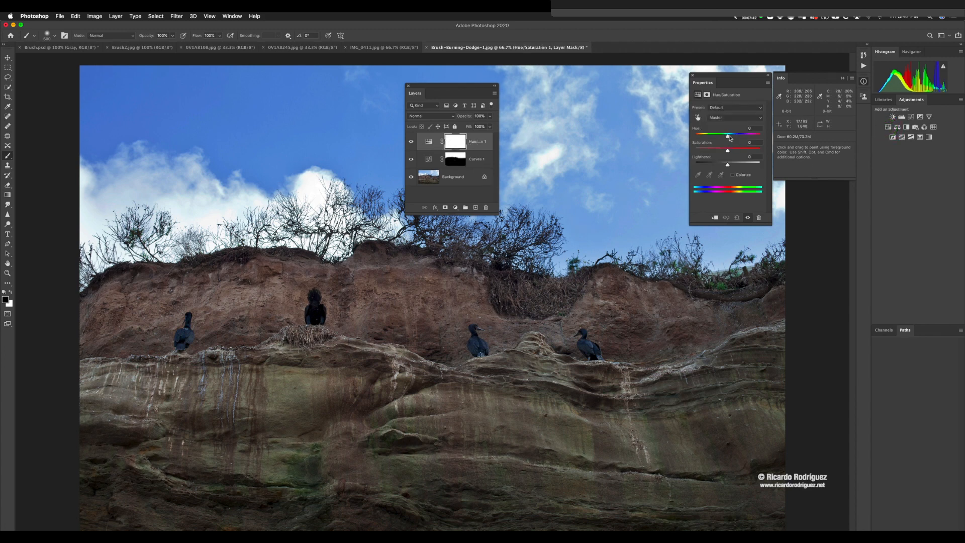
pyautogui.moveTo(727, 139); pyautogui.dragTo(747, 137)
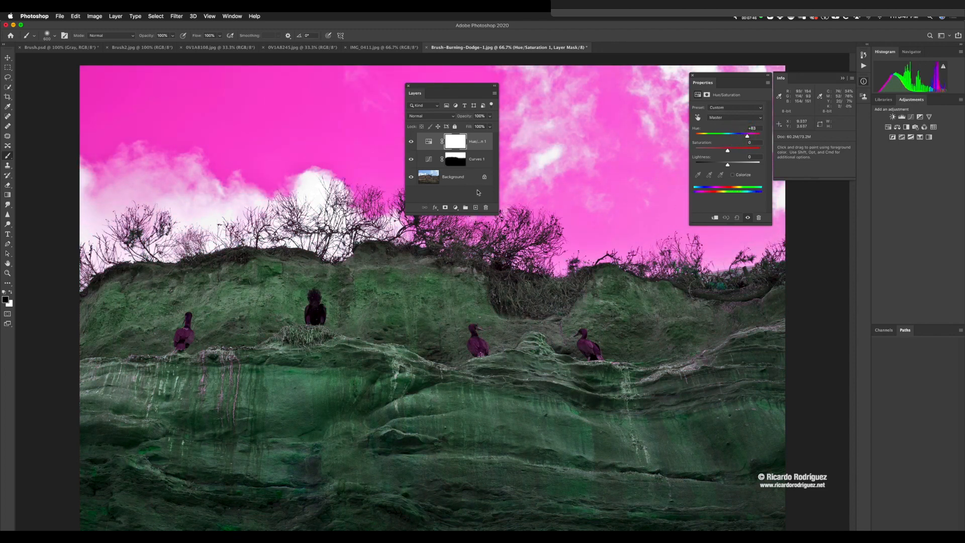
# Enlarge the brush to 1200 px and paint black over the cliff on the Hue/Saturation layer mask.
pyautogui.click(455, 142)
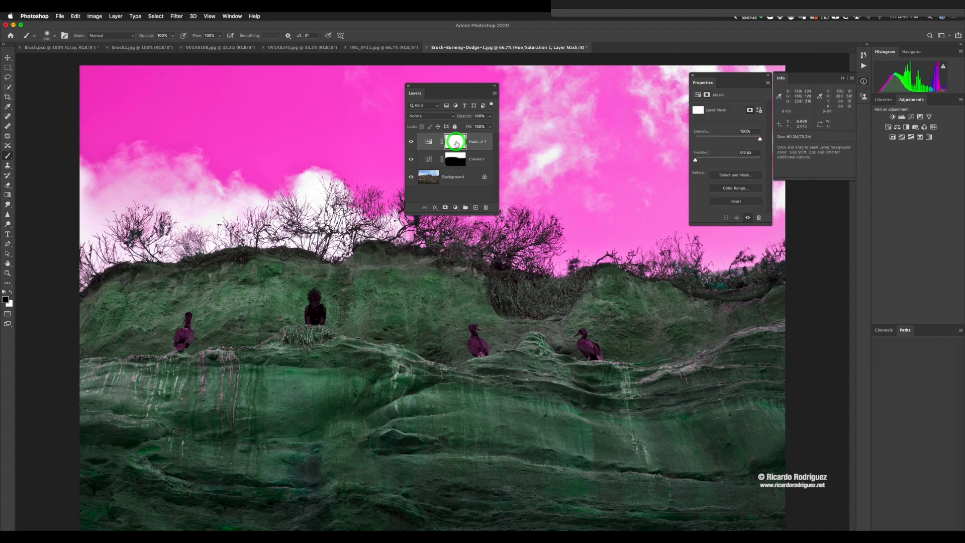
pyautogui.press(']')
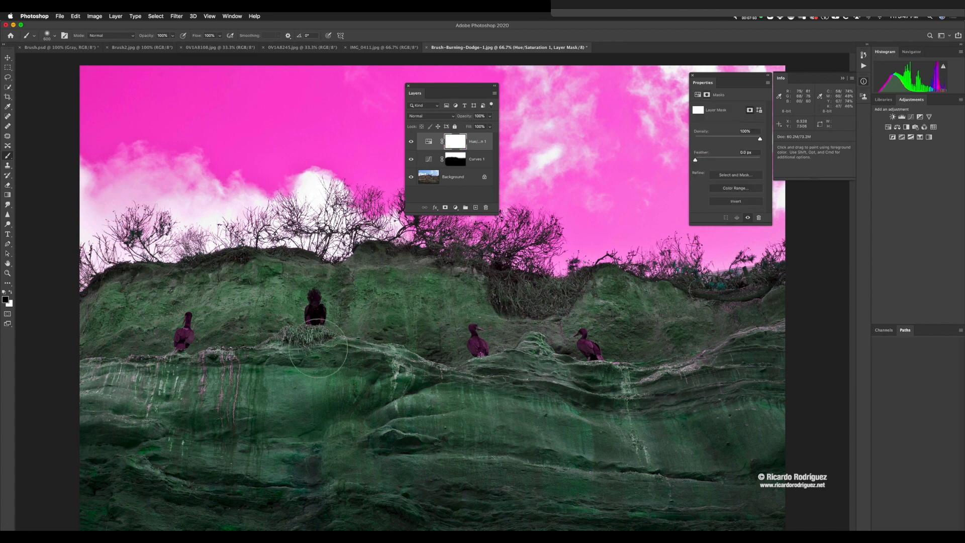
pyautogui.press(']')
pyautogui.press(']')
pyautogui.press(']')
pyautogui.press(']')
pyautogui.press(']')
pyautogui.moveTo(326, 346)
pyautogui.mouseDown()
pyautogui.moveTo(353, 346)
pyautogui.moveTo(174, 358)
pyautogui.moveTo(153, 354)
pyautogui.moveTo(232, 340)
pyautogui.moveTo(118, 338)
pyautogui.moveTo(261, 321)
pyautogui.moveTo(494, 326)
pyautogui.moveTo(363, 315)
pyautogui.moveTo(726, 361)
pyautogui.moveTo(608, 346)
pyautogui.moveTo(648, 349)
pyautogui.moveTo(665, 379)
pyautogui.moveTo(562, 414)
pyautogui.moveTo(310, 423)
pyautogui.moveTo(223, 448)
pyautogui.moveTo(166, 480)
pyautogui.moveTo(182, 495)
pyautogui.moveTo(431, 523)
pyautogui.moveTo(482, 521)
pyautogui.moveTo(361, 475)
pyautogui.moveTo(533, 518)
pyautogui.moveTo(811, 511)
pyautogui.moveTo(740, 508)
pyautogui.moveTo(706, 471)
pyautogui.moveTo(635, 427)
pyautogui.moveTo(665, 400)
pyautogui.moveTo(485, 371)
pyautogui.moveTo(532, 378)
pyautogui.moveTo(398, 338)
pyautogui.moveTo(225, 331)
pyautogui.moveTo(137, 351)
pyautogui.moveTo(203, 520)
pyautogui.mouseUp()
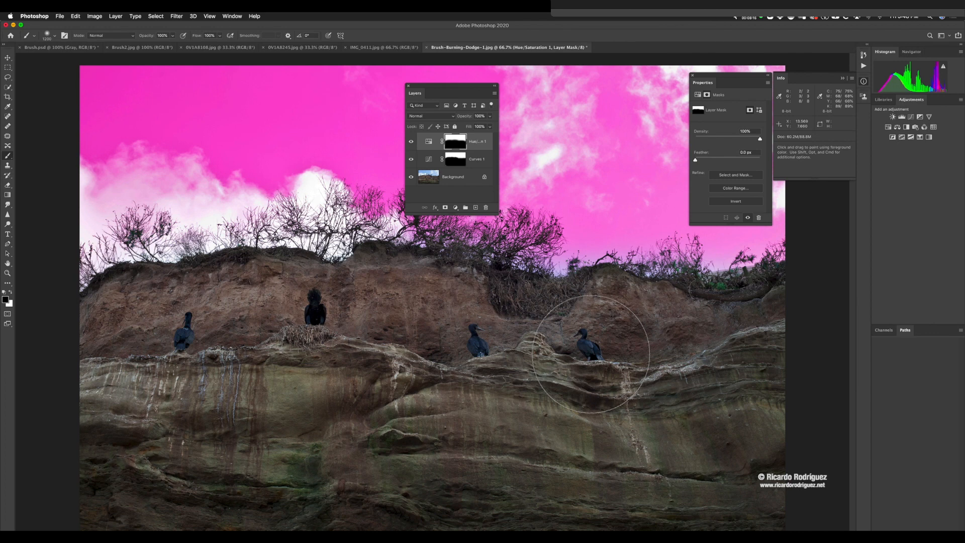
# Delete the Hue/Saturation adjustment layer.
pyautogui.click(426, 143)
pyautogui.press('Delete')
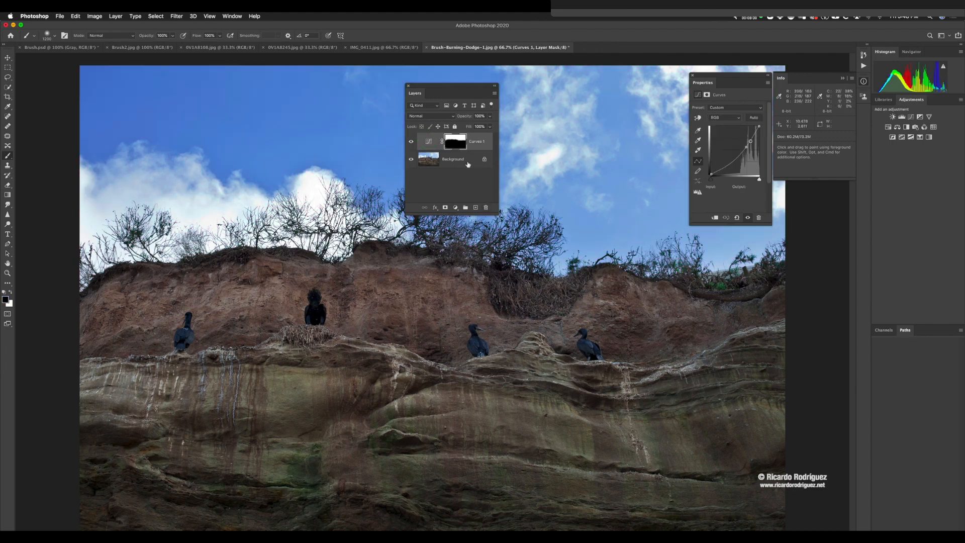
# Inspect the Curves 1 mask on its own for unpainted spots and shrink the brush for touching them up.
pyautogui.keyDown('alt'); pyautogui.click(458, 145); pyautogui.keyUp('alt')
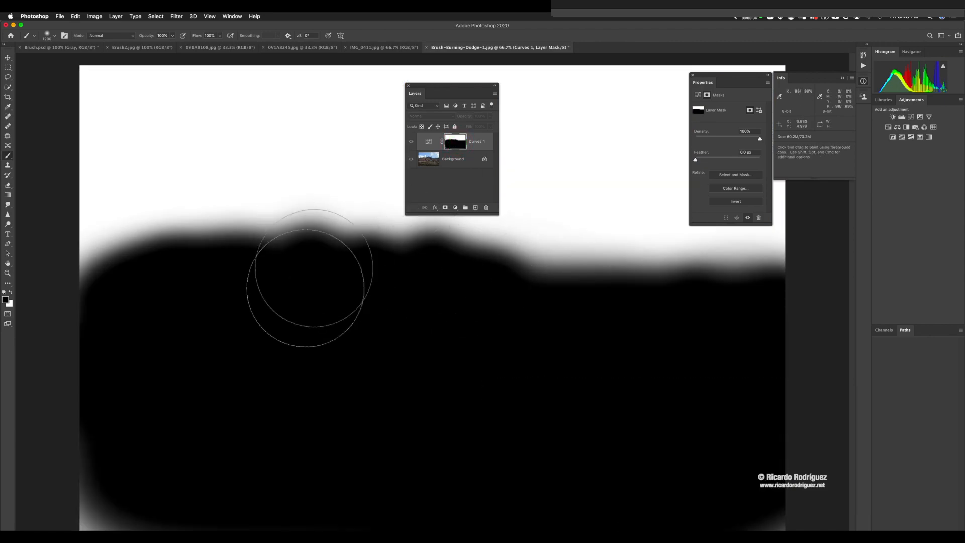
pyautogui.press('[')
pyautogui.press('[')
pyautogui.press('[')
pyautogui.press('[')
pyautogui.press('[')
pyautogui.press('[')
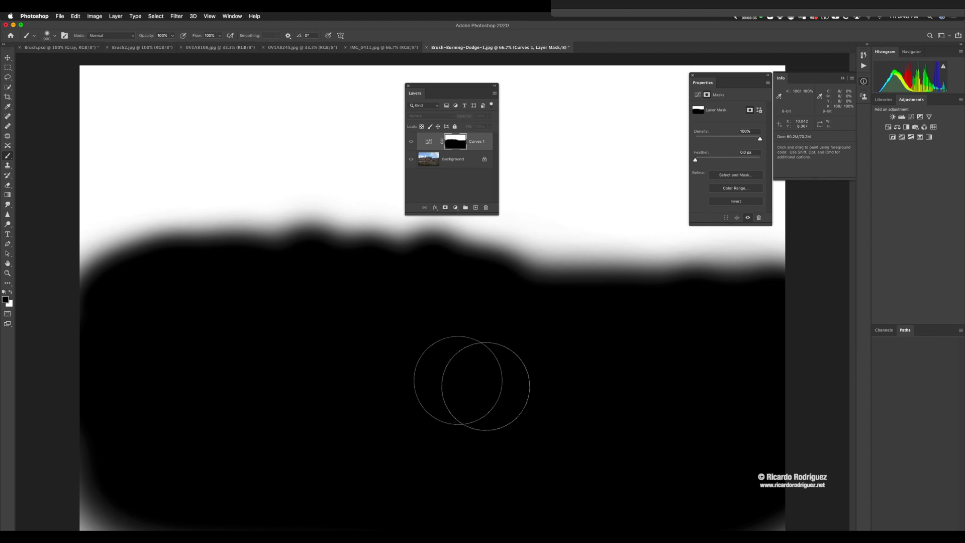
pyautogui.keyDown('alt'); pyautogui.click(456, 146); pyautogui.keyUp('alt')
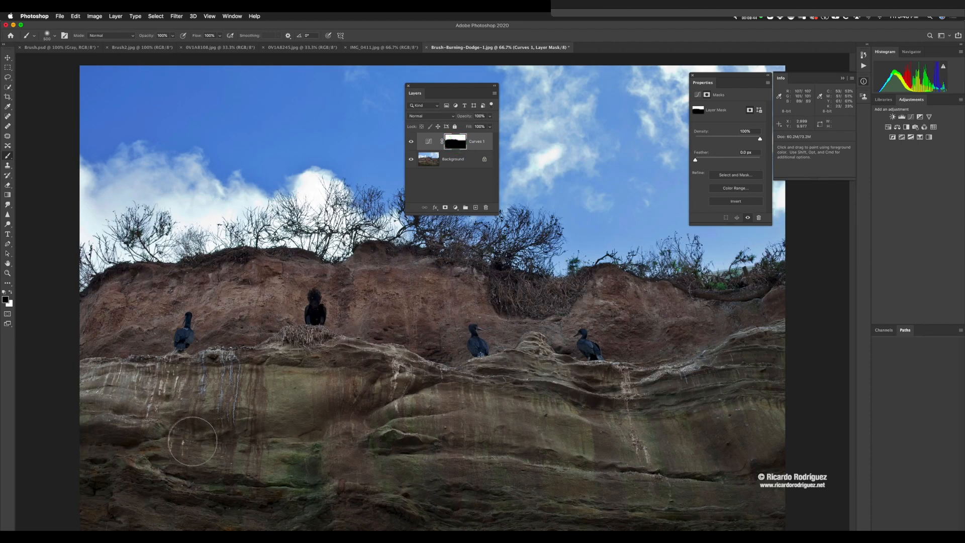
# Paint black over the missed lower corners and left edge of the cliff on the Curves 1 mask, and recheck the mask alone.
pyautogui.click(126, 483)
pyautogui.moveTo(287, 422)
pyautogui.mouseDown()
pyautogui.moveTo(88, 501)
pyautogui.moveTo(116, 524)
pyautogui.moveTo(67, 529)
pyautogui.moveTo(796, 525)
pyautogui.moveTo(848, 489)
pyautogui.moveTo(804, 299)
pyautogui.moveTo(793, 415)
pyautogui.moveTo(474, 501)
pyautogui.moveTo(345, 499)
pyautogui.mouseUp()
pyautogui.moveTo(156, 528)
pyautogui.mouseDown()
pyautogui.moveTo(87, 524)
pyautogui.moveTo(74, 455)
pyautogui.moveTo(100, 313)
pyautogui.mouseUp()
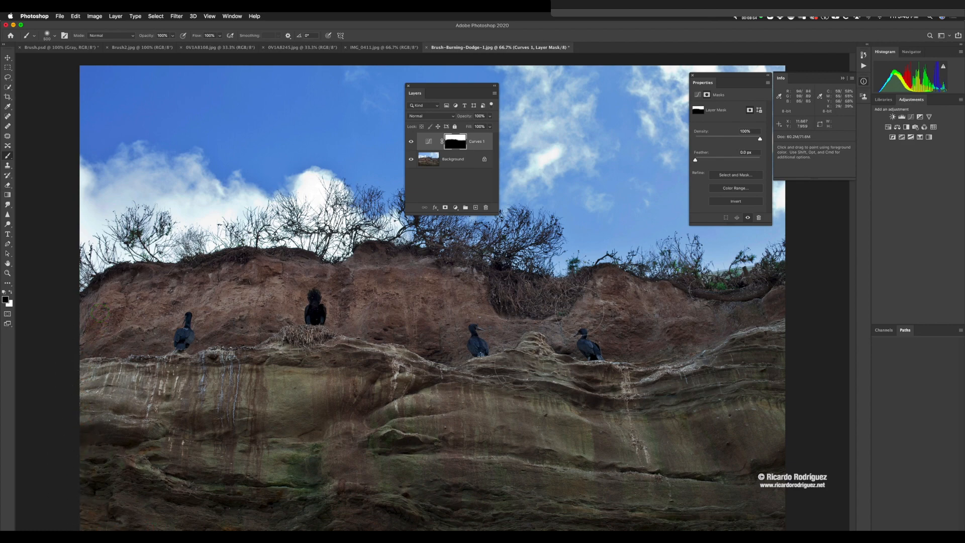
pyautogui.keyDown('alt'); pyautogui.click(455, 144); pyautogui.keyUp('alt')
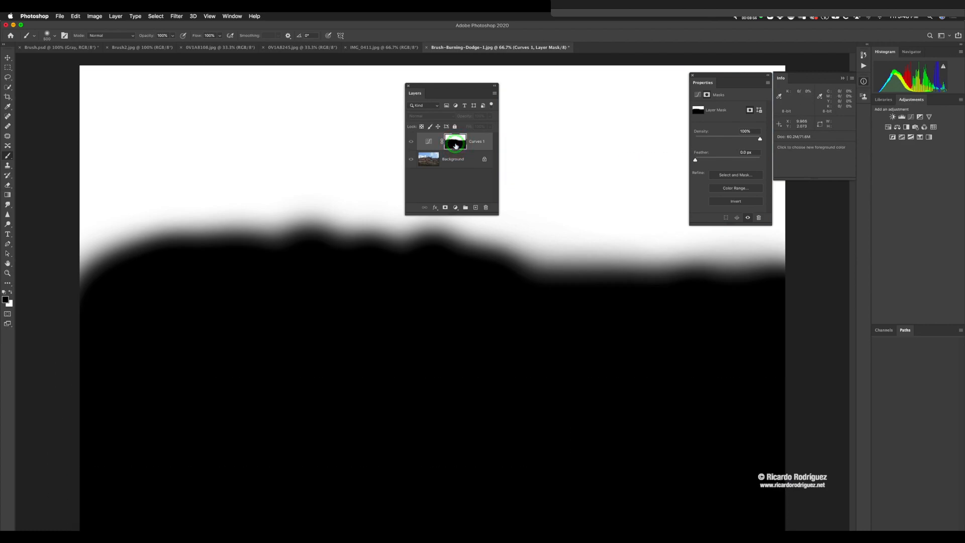
pyautogui.keyDown('alt'); pyautogui.click(455, 145); pyautogui.keyUp('alt')
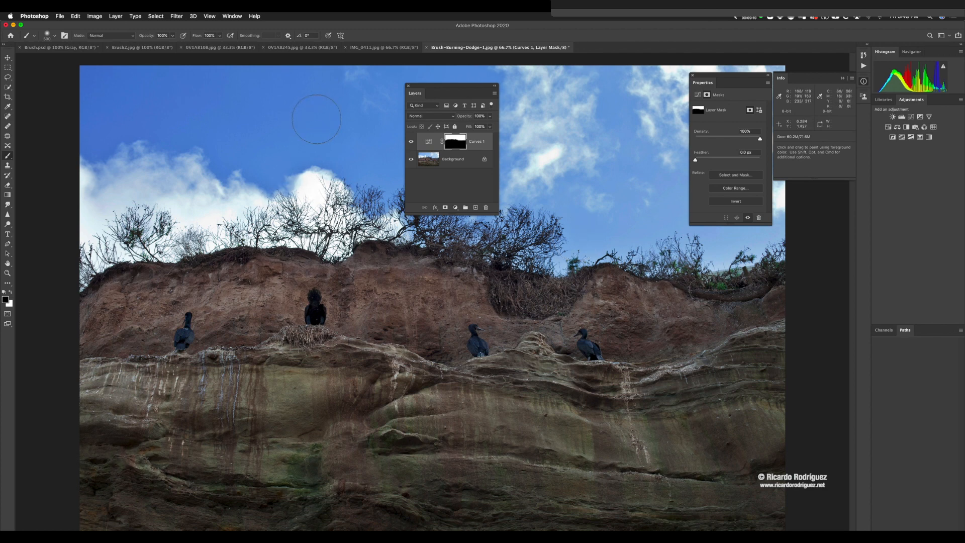
# Set the brush hardness to 100% and paint hard-edged black strokes on the Curves 1 mask over the upper-left sky.
pyautogui.click(54, 37)
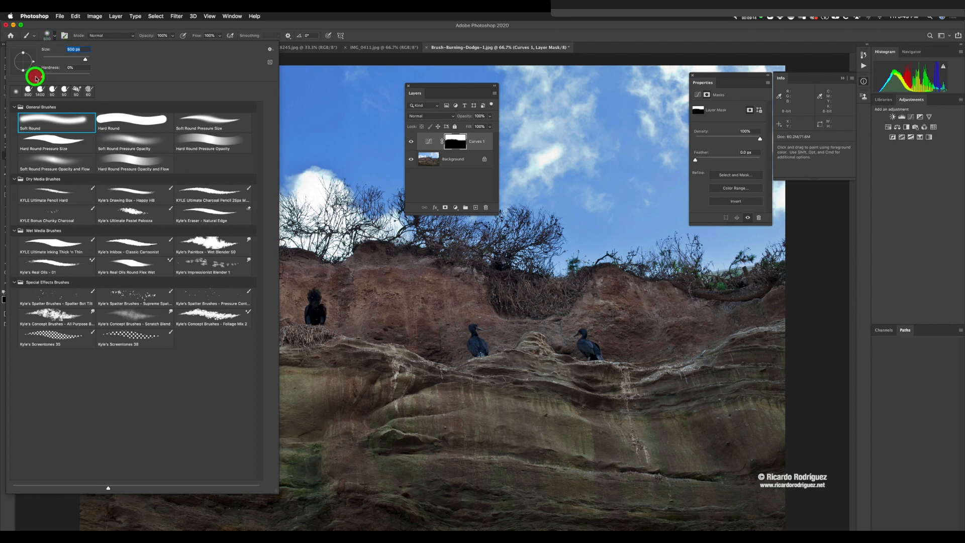
pyautogui.moveTo(36, 79); pyautogui.dragTo(109, 80)
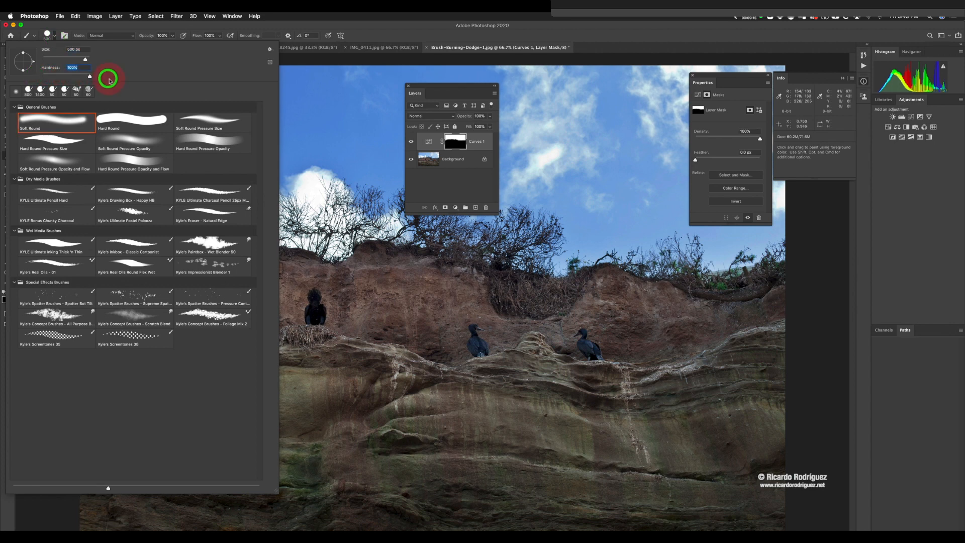
pyautogui.click(384, 31)
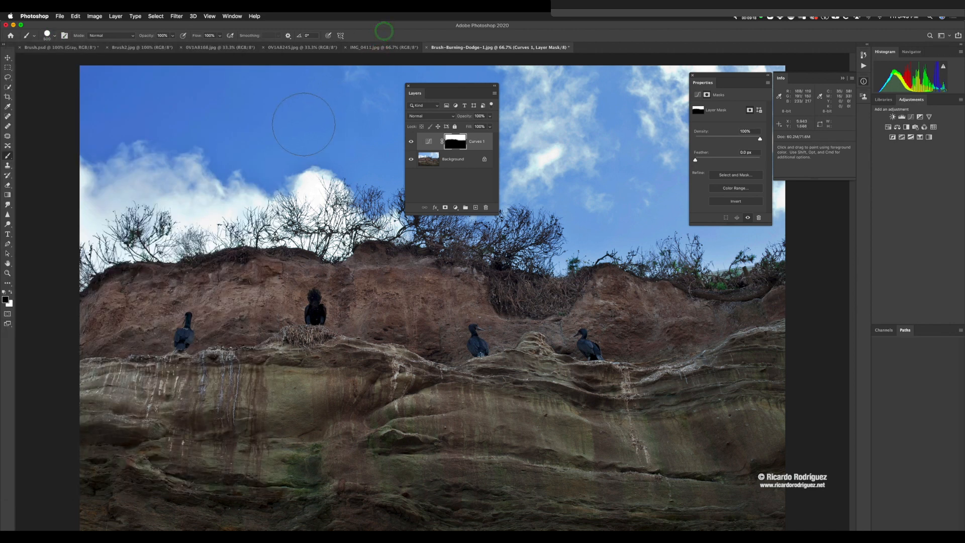
pyautogui.moveTo(301, 116); pyautogui.dragTo(226, 114)
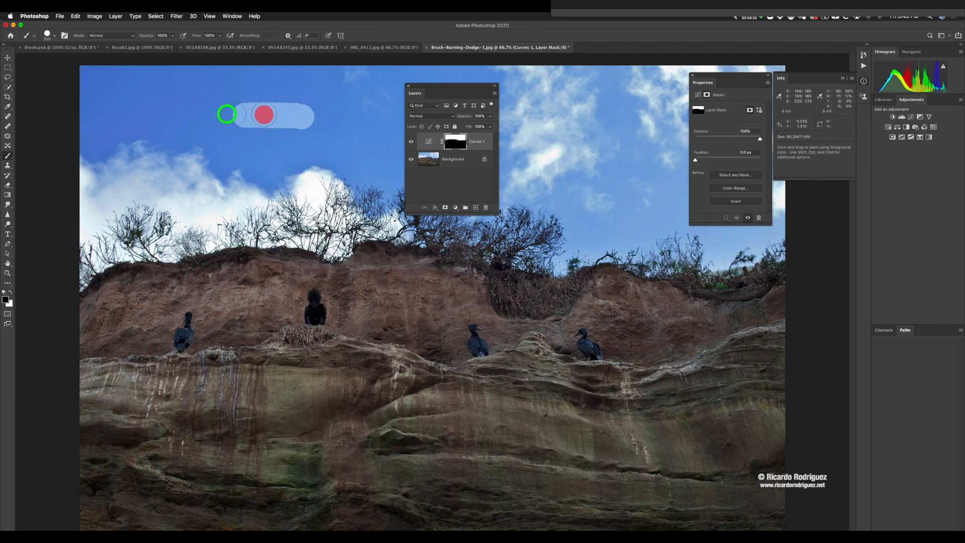
pyautogui.moveTo(308, 115)
pyautogui.mouseDown()
pyautogui.moveTo(360, 150)
pyautogui.moveTo(292, 166)
pyautogui.moveTo(352, 188)
pyautogui.moveTo(329, 203)
pyautogui.moveTo(285, 194)
pyautogui.moveTo(304, 167)
pyautogui.moveTo(283, 172)
pyautogui.moveTo(148, 141)
pyautogui.moveTo(183, 144)
pyautogui.moveTo(161, 128)
pyautogui.mouseUp()
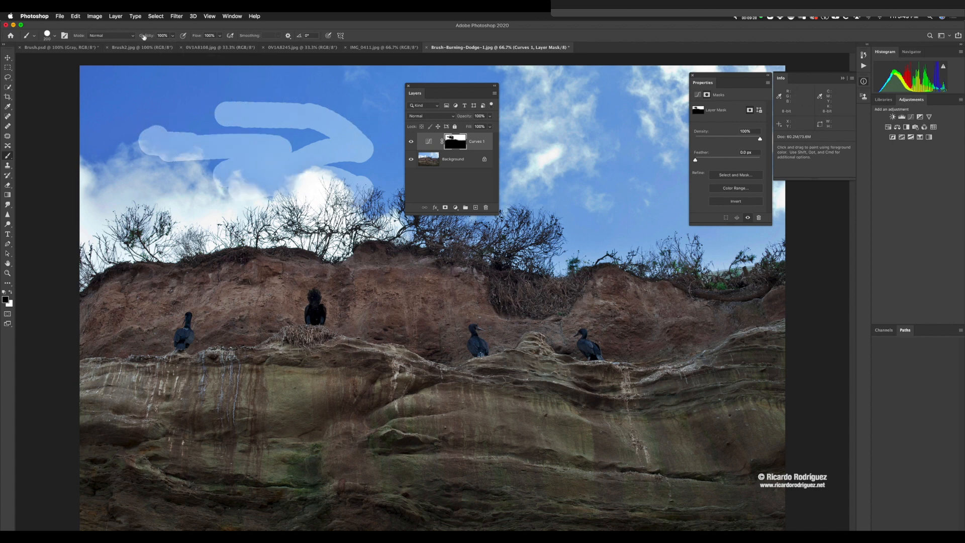
# Set the brush hardness to 0% and paint a soft-edged black stroke on the mask above the hard-edged ones.
pyautogui.click(127, 35)
pyautogui.click(127, 25)
pyautogui.click(55, 36)
pyautogui.moveTo(89, 76); pyautogui.dragTo(18, 71)
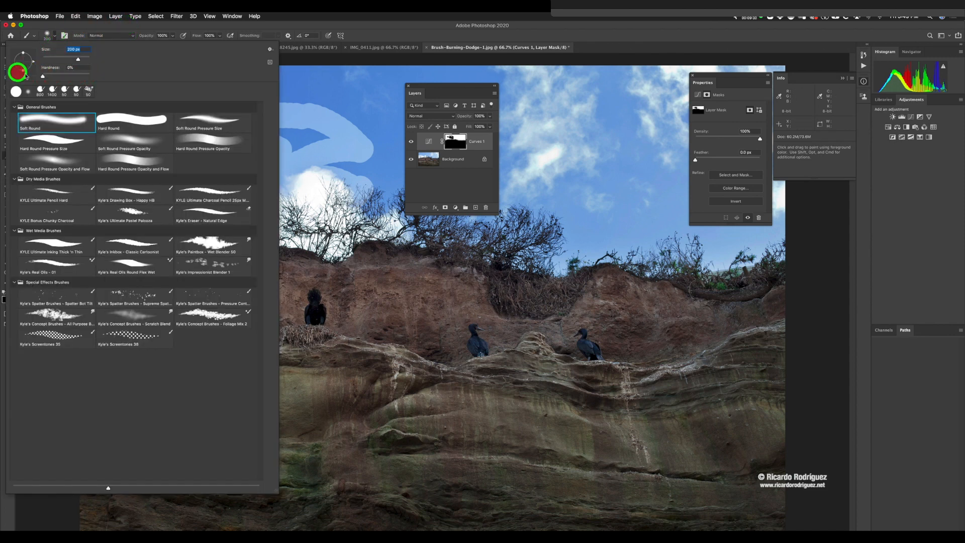
pyautogui.click(374, 29)
pyautogui.moveTo(247, 85); pyautogui.dragTo(147, 86)
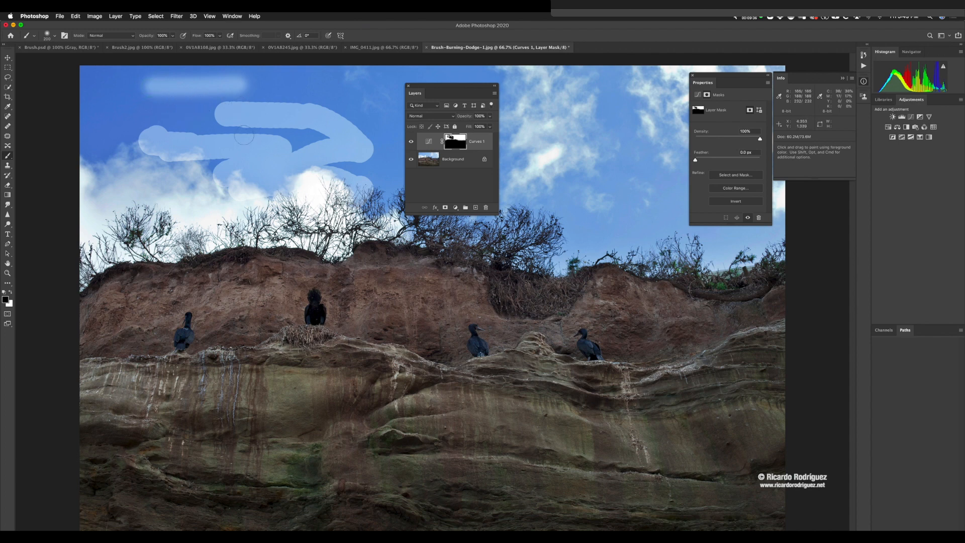
# Enlarge the soft brush and paint black on the Curves 1 mask over the whole left part of the sky, covering the test strokes.
pyautogui.press(']')
pyautogui.press(']')
pyautogui.press(']')
pyautogui.press(']')
pyautogui.press(']')
pyautogui.press(']')
pyautogui.press(']')
pyautogui.press(']')
pyautogui.press(']')
pyautogui.moveTo(193, 130)
pyautogui.mouseDown()
pyautogui.moveTo(162, 192)
pyautogui.moveTo(165, 116)
pyautogui.moveTo(151, 193)
pyautogui.moveTo(143, 144)
pyautogui.moveTo(143, 198)
pyautogui.moveTo(142, 139)
pyautogui.moveTo(141, 191)
pyautogui.moveTo(132, 128)
pyautogui.moveTo(128, 184)
pyautogui.moveTo(111, 105)
pyautogui.moveTo(101, 167)
pyautogui.moveTo(122, 106)
pyautogui.moveTo(190, 114)
pyautogui.moveTo(203, 186)
pyautogui.moveTo(238, 135)
pyautogui.moveTo(279, 103)
pyautogui.moveTo(280, 183)
pyautogui.moveTo(343, 127)
pyautogui.moveTo(353, 189)
pyautogui.moveTo(350, 137)
pyautogui.moveTo(312, 106)
pyautogui.moveTo(71, 78)
pyautogui.moveTo(213, 90)
pyautogui.moveTo(274, 106)
pyautogui.moveTo(268, 191)
pyautogui.moveTo(106, 222)
pyautogui.moveTo(130, 214)
pyautogui.mouseUp()
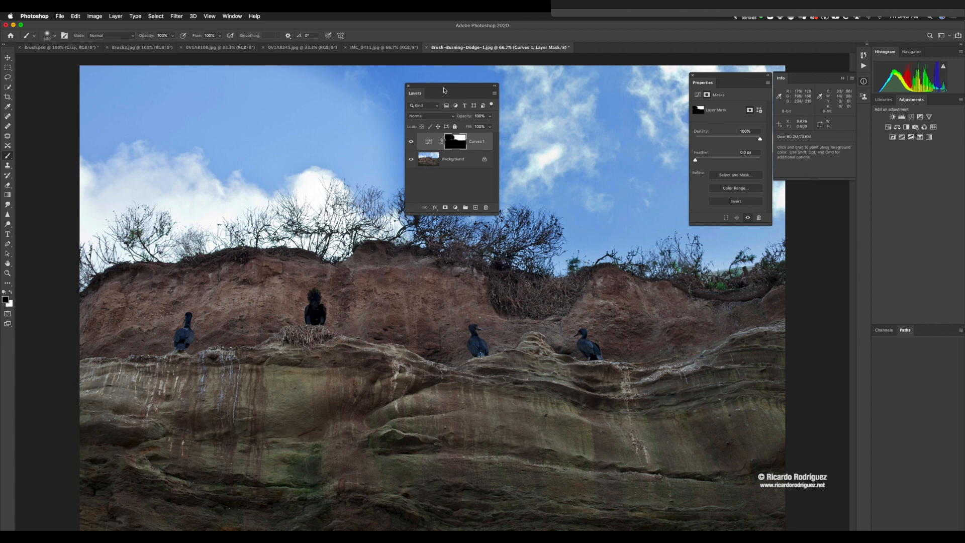
# Switch to the IMG_0411.jpg document and move the Layers panel off the photo.
pyautogui.moveTo(442, 88); pyautogui.dragTo(300, 220)
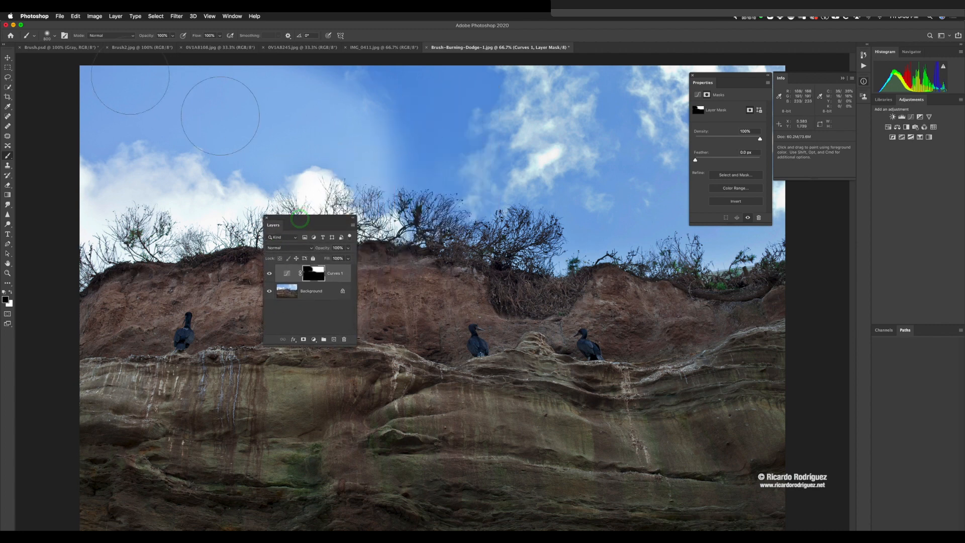
pyautogui.moveTo(305, 218); pyautogui.dragTo(386, 311)
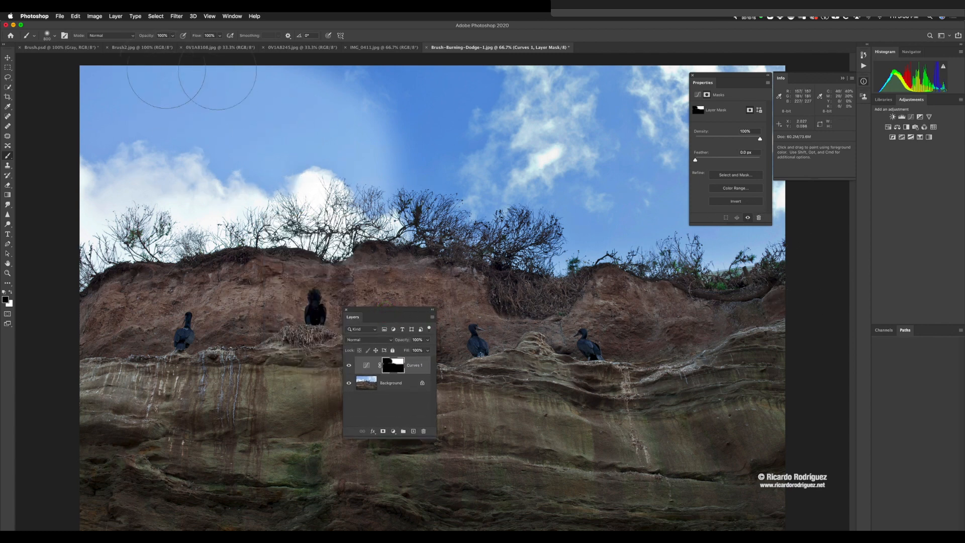
pyautogui.click(388, 47)
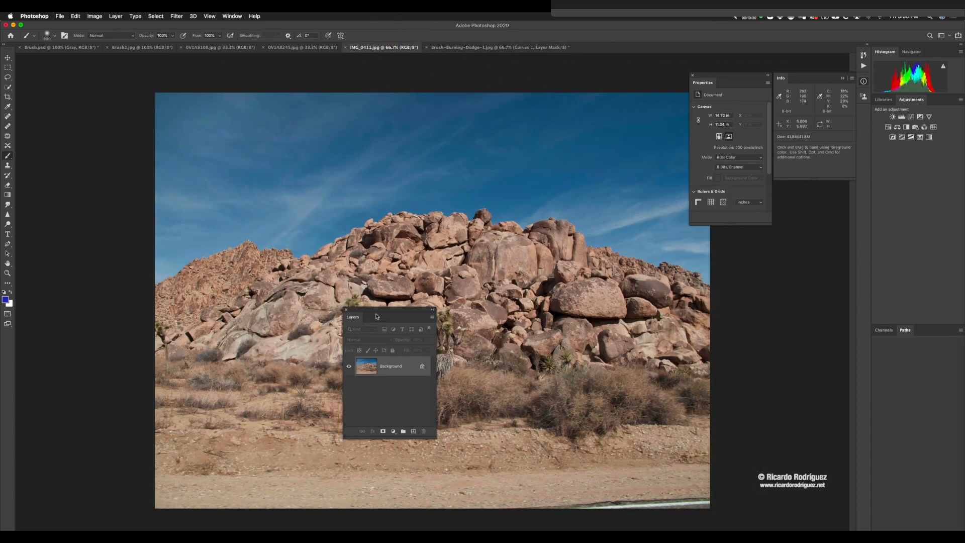
pyautogui.moveTo(377, 316); pyautogui.dragTo(777, 267)
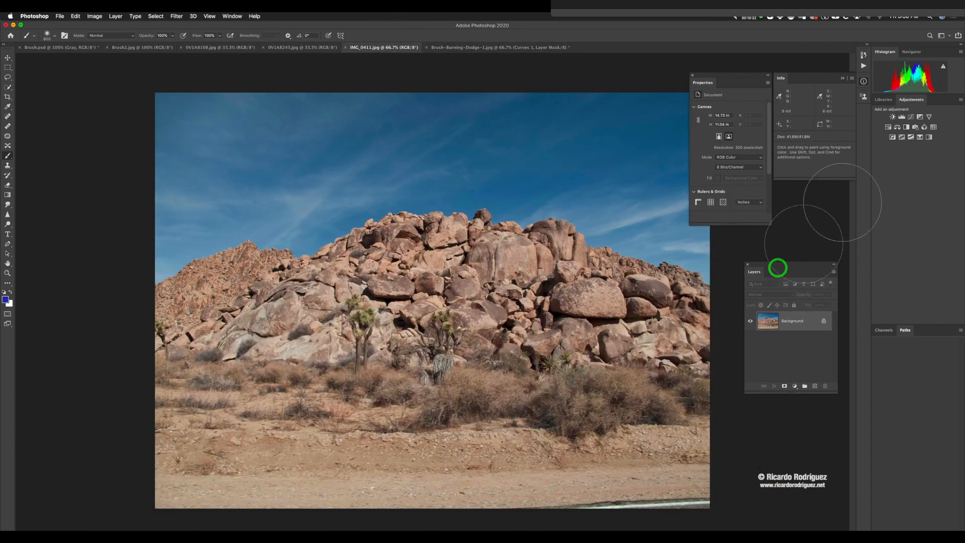
# Add a Curves adjustment layer named Rocks with a midtone point at input 128, output 116.
pyautogui.click(910, 116)
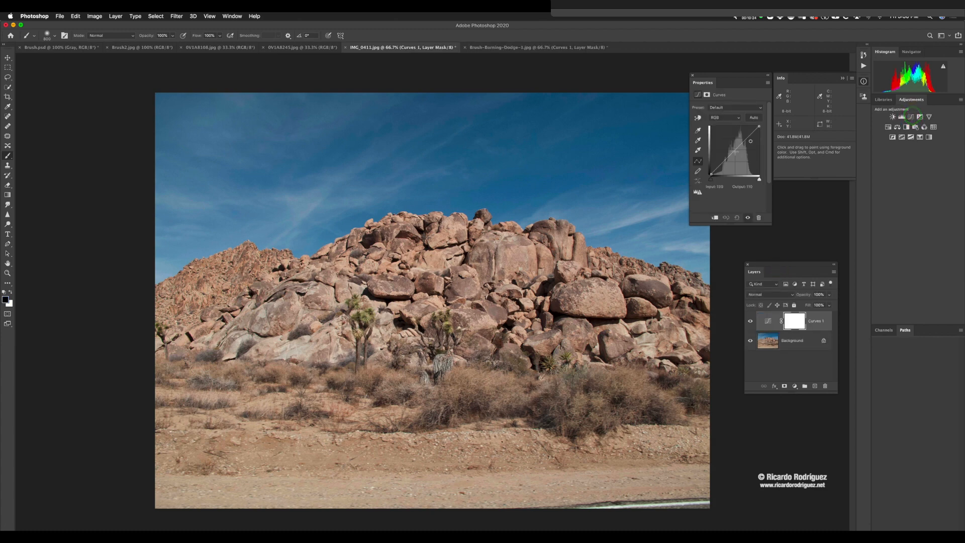
pyautogui.click(735, 152)
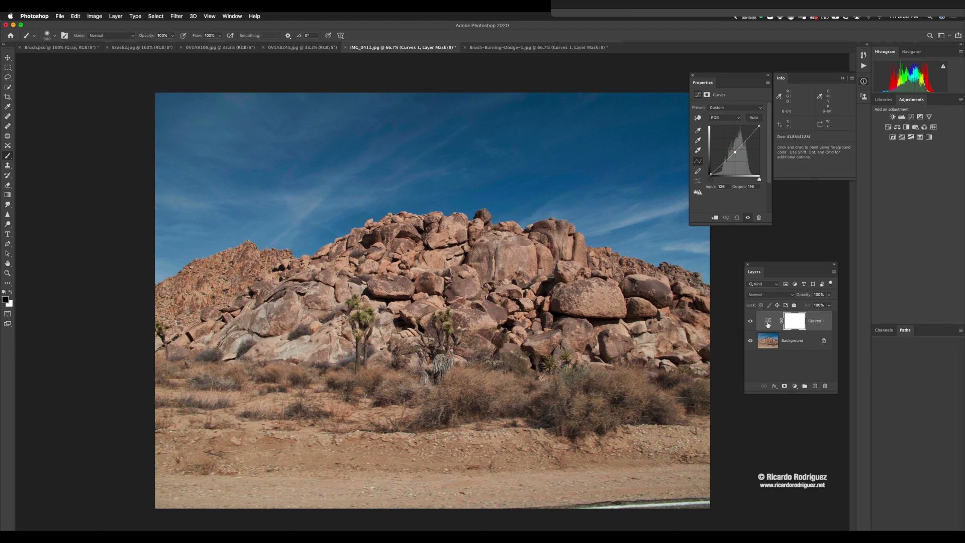
pyautogui.doubleClick(816, 321)
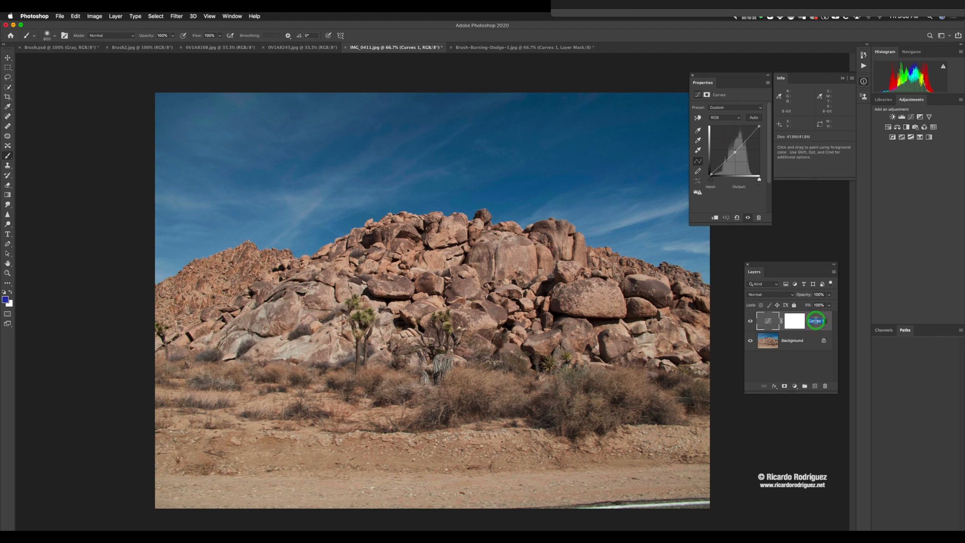
pyautogui.click(767, 320)
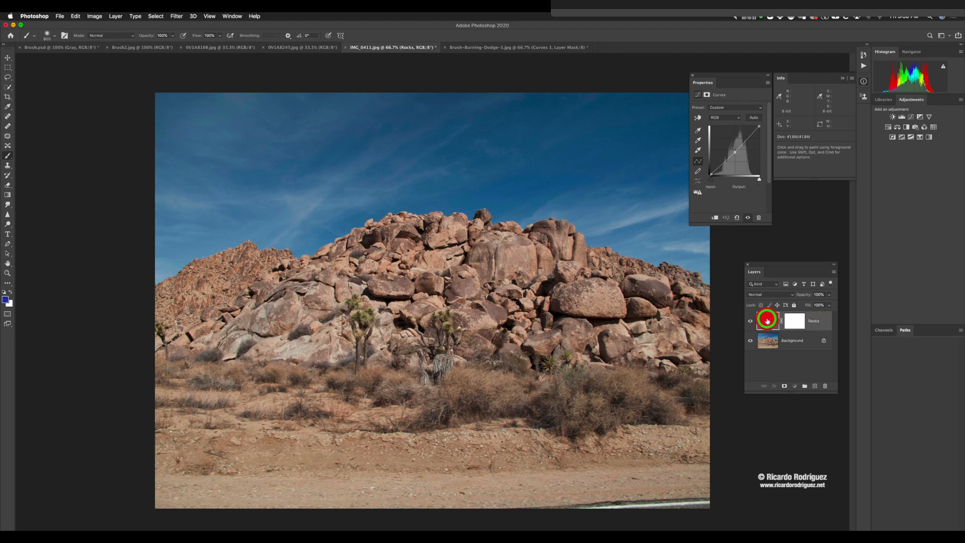
# Add a Curves adjustment layer named Sky with a midtone point at input 133, output 108.
pyautogui.click(910, 117)
pyautogui.click(818, 323)
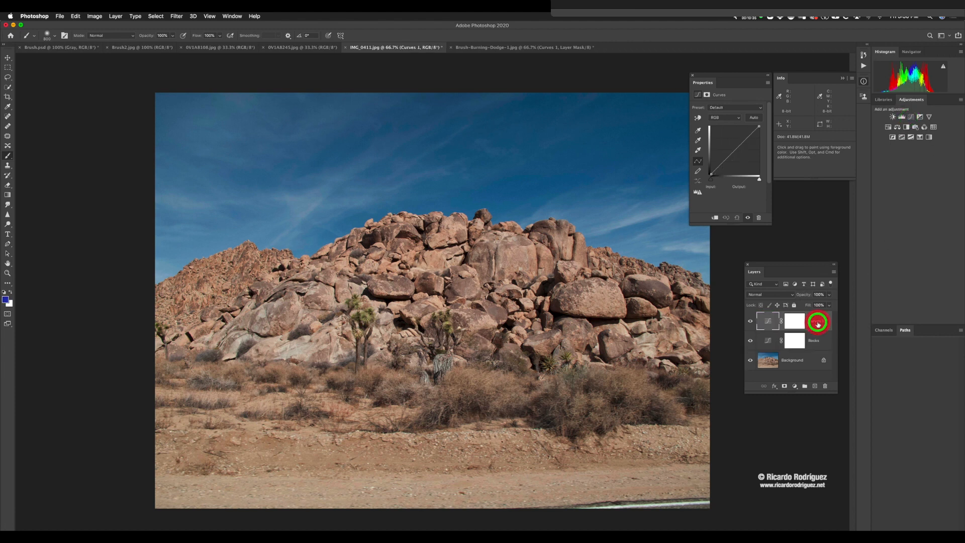
pyautogui.write('Sky')
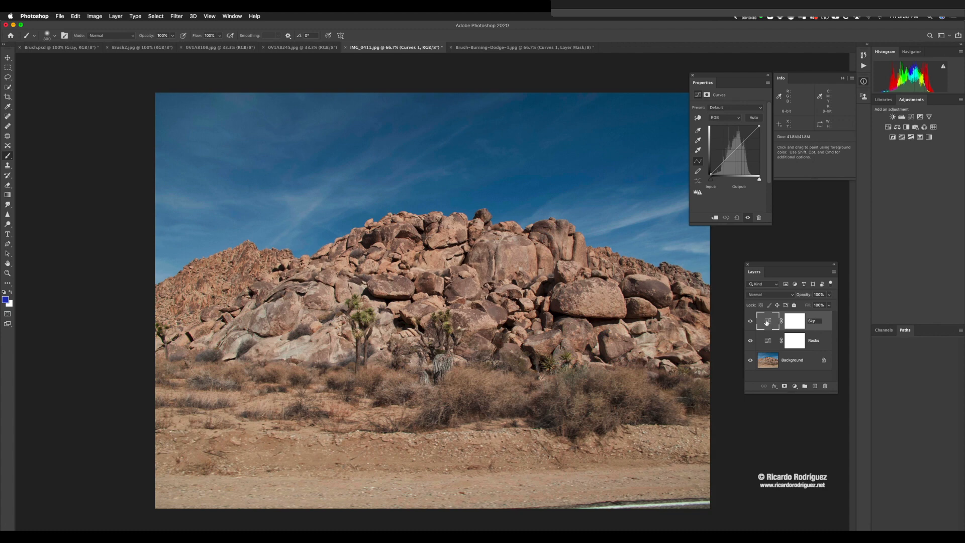
pyautogui.click(767, 322)
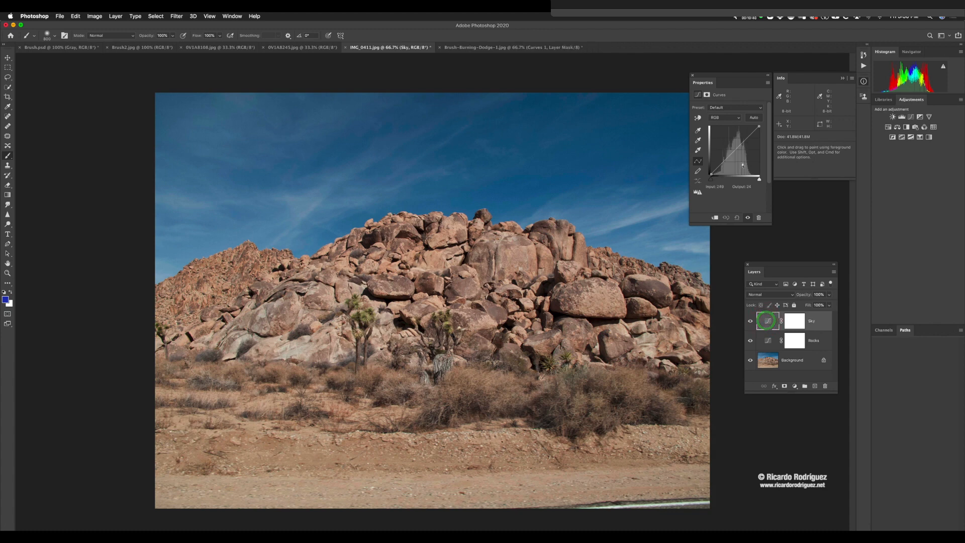
pyautogui.moveTo(734, 152); pyautogui.dragTo(735, 156)
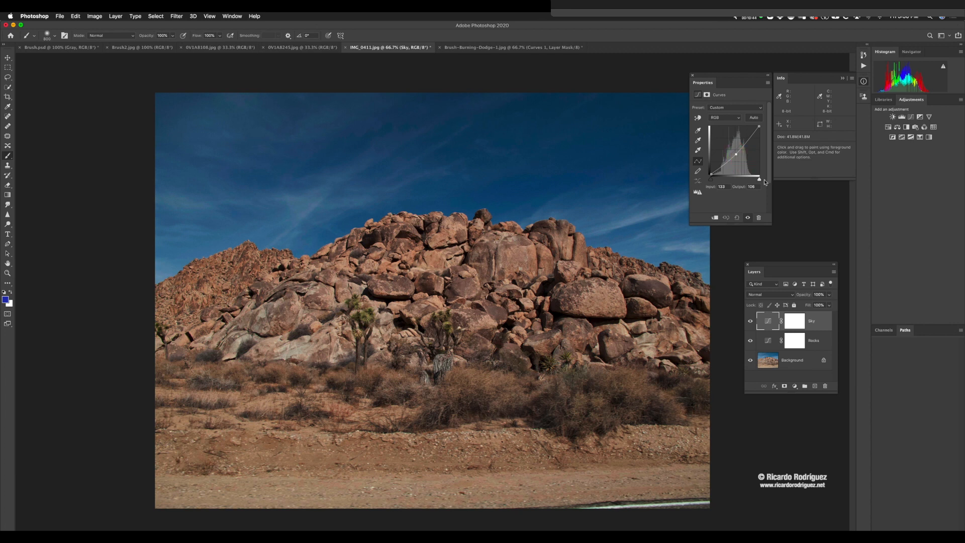
# Paint black on the Sky layer's mask over all the rocks and desert ground, enlarging the soft brush for the remaining areas.
pyautogui.click(794, 323)
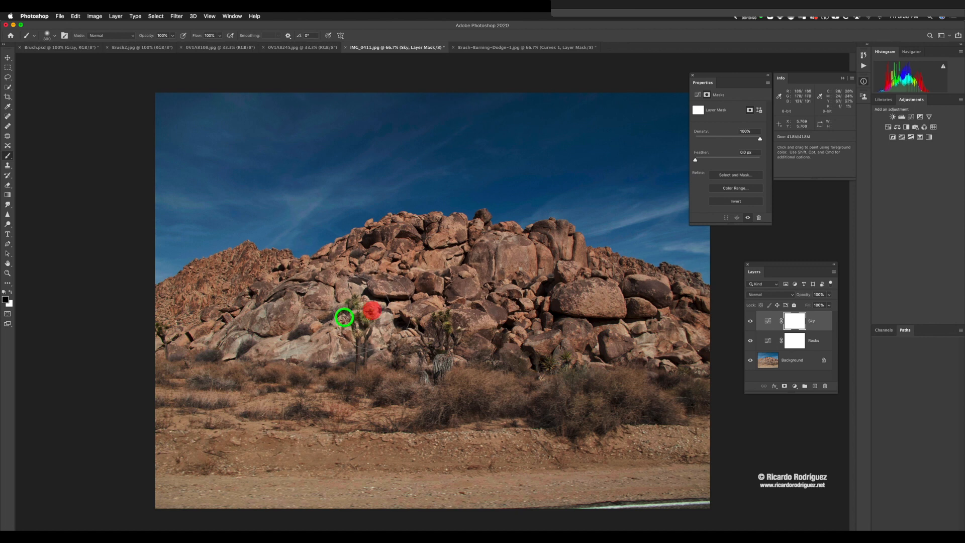
pyautogui.moveTo(207, 322); pyautogui.dragTo(201, 335)
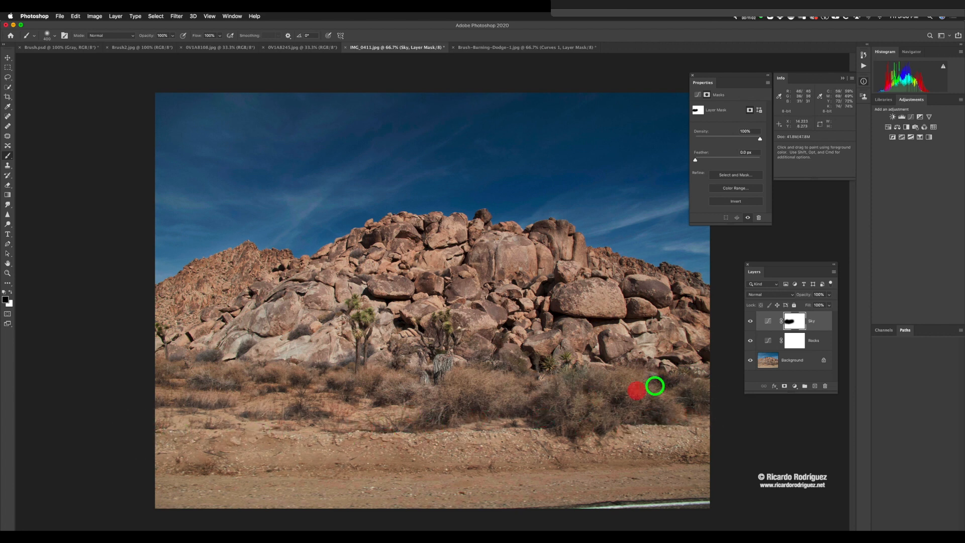
pyautogui.moveTo(594, 304)
pyautogui.mouseDown()
pyautogui.moveTo(492, 283)
pyautogui.moveTo(455, 254)
pyautogui.moveTo(373, 261)
pyautogui.moveTo(272, 299)
pyautogui.moveTo(258, 401)
pyautogui.mouseUp()
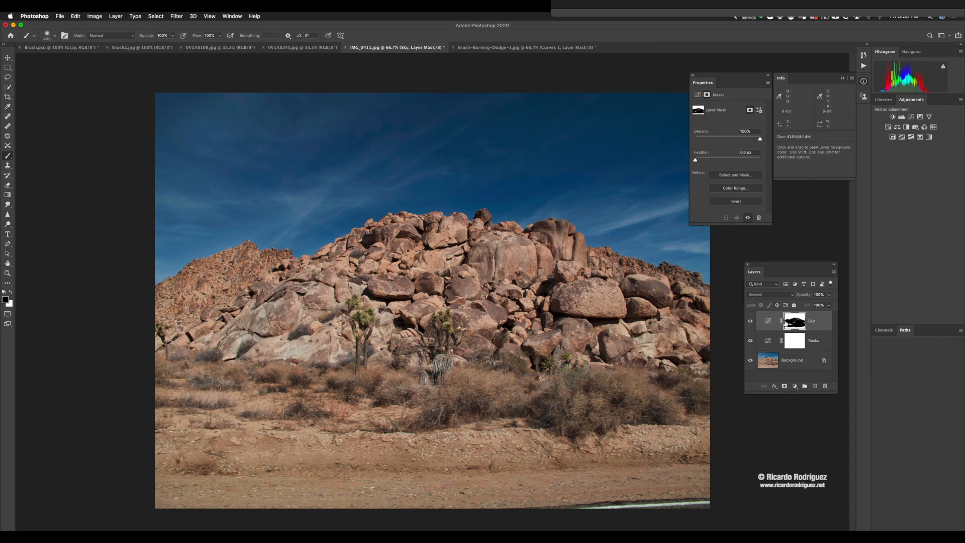
pyautogui.click(750, 322)
pyautogui.click(752, 322)
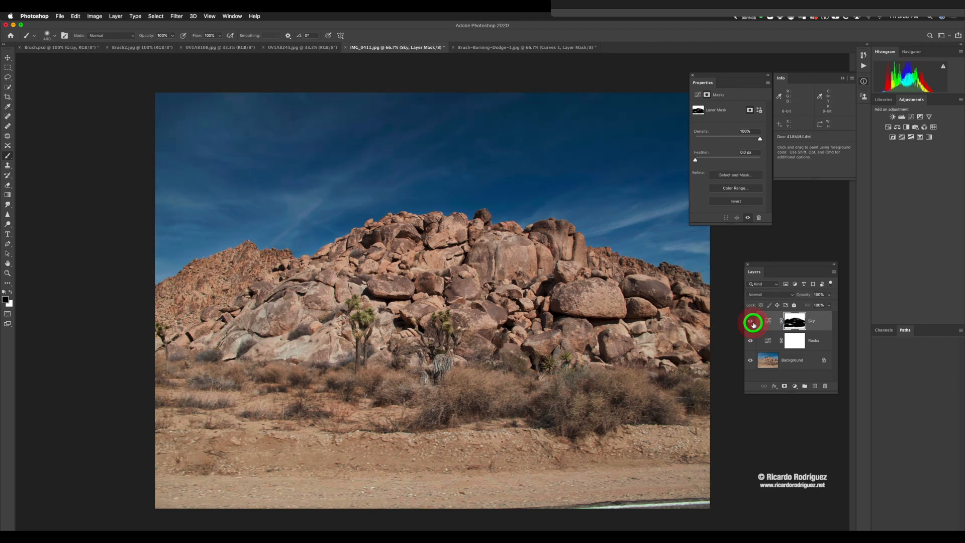
pyautogui.moveTo(391, 295)
pyautogui.mouseDown()
pyautogui.moveTo(413, 283)
pyautogui.moveTo(566, 281)
pyautogui.moveTo(650, 302)
pyautogui.moveTo(636, 354)
pyautogui.moveTo(319, 358)
pyautogui.moveTo(180, 373)
pyautogui.moveTo(393, 372)
pyautogui.moveTo(155, 377)
pyautogui.moveTo(266, 354)
pyautogui.moveTo(209, 315)
pyautogui.moveTo(560, 310)
pyautogui.moveTo(687, 349)
pyautogui.moveTo(560, 357)
pyautogui.mouseUp()
pyautogui.press(']')
pyautogui.press(']')
pyautogui.press(']')
pyautogui.press(']')
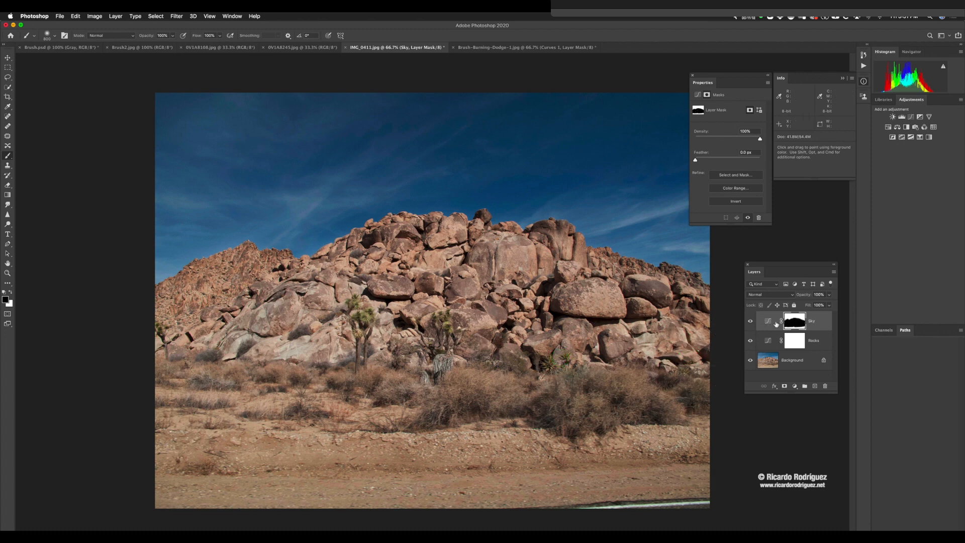
# Toggle the Sky layer's visibility several times to compare the photo with and without the darkened sky.
pyautogui.click(749, 321)
pyautogui.click(750, 321)
pyautogui.click(750, 322)
pyautogui.click(749, 322)
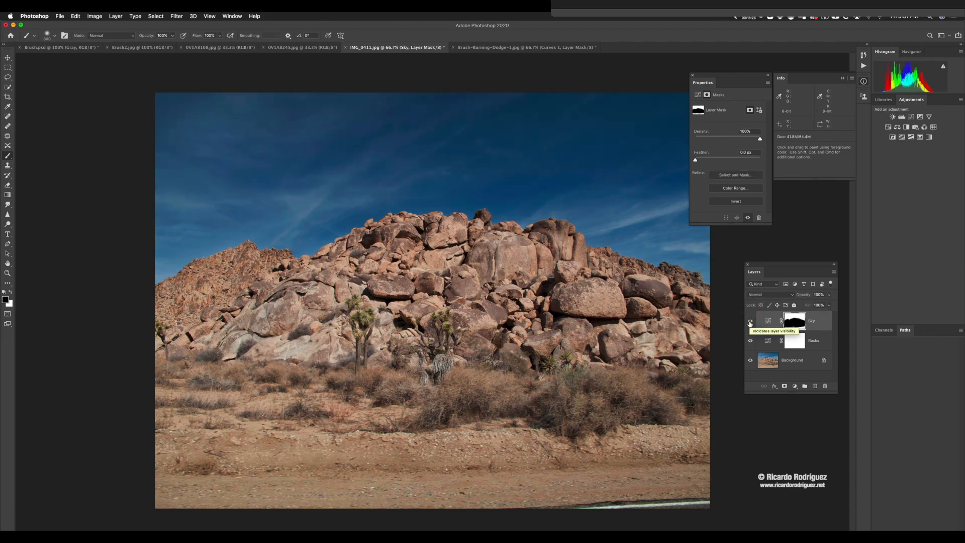
pyautogui.click(750, 321)
pyautogui.click(750, 322)
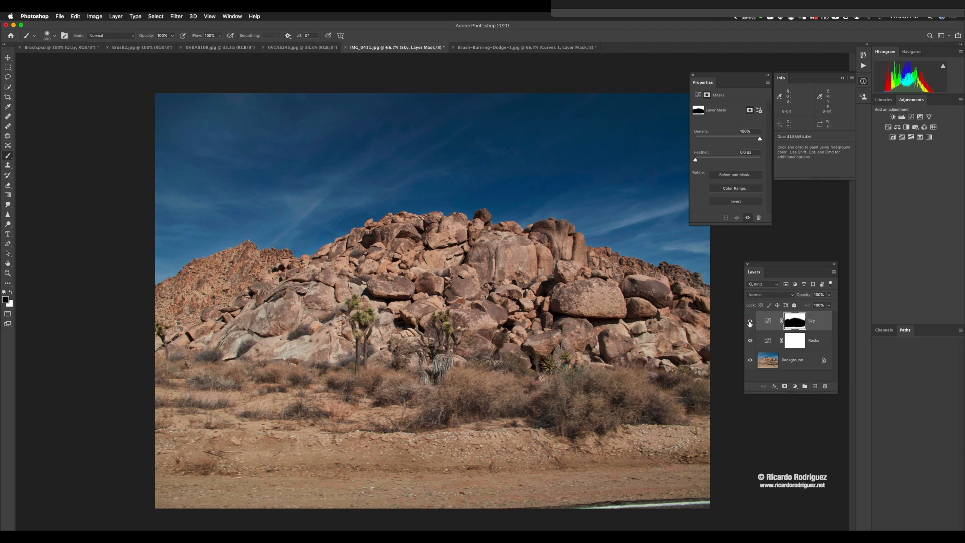
pyautogui.click(749, 322)
pyautogui.click(750, 322)
# Inspect the edge between the rocks and the sky at 200% zoom, then return to the full photo at 66.7%.
pyautogui.click(506, 290)
pyautogui.press('super+plus')
pyautogui.press('super+plus')
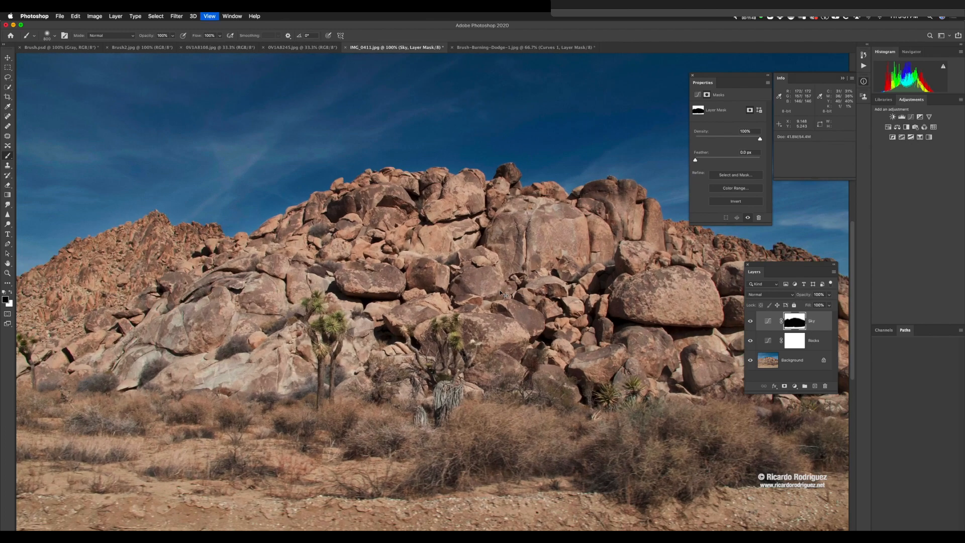
pyautogui.moveTo(430, 229); pyautogui.dragTo(471, 376)
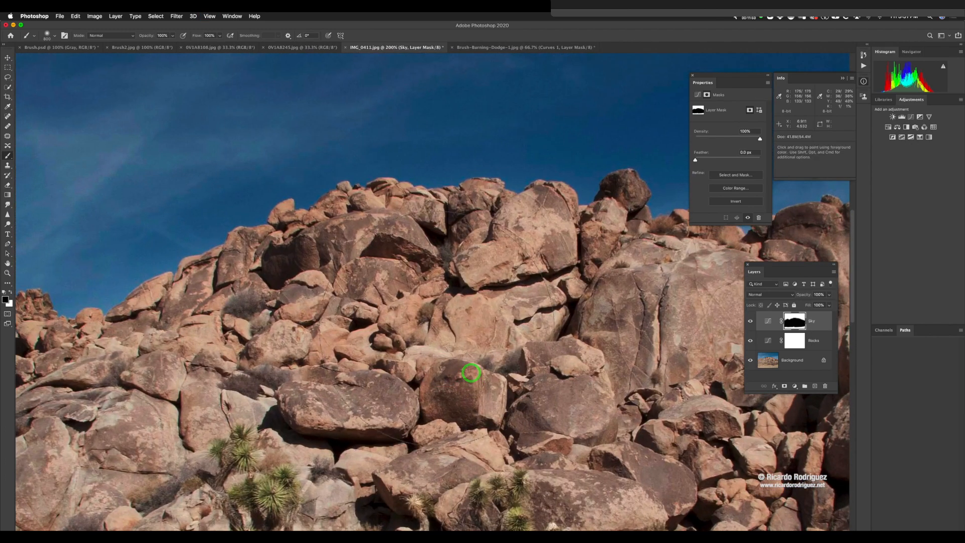
pyautogui.press('super+minus')
pyautogui.press('super+minus')
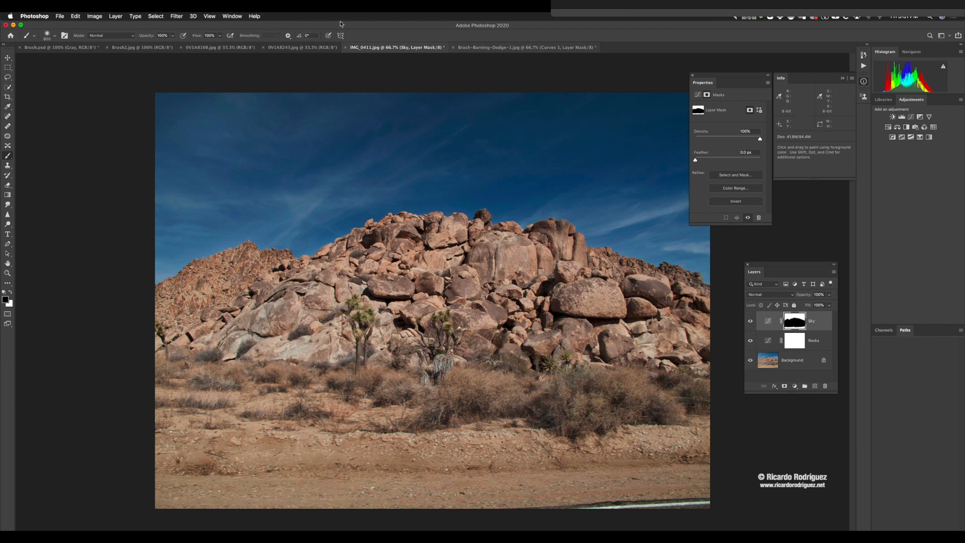
# Switch to the 0V1A8245.jpg document and add a Curves adjustment layer named Foreground with a point at input 104, output 134.
pyautogui.click(296, 48)
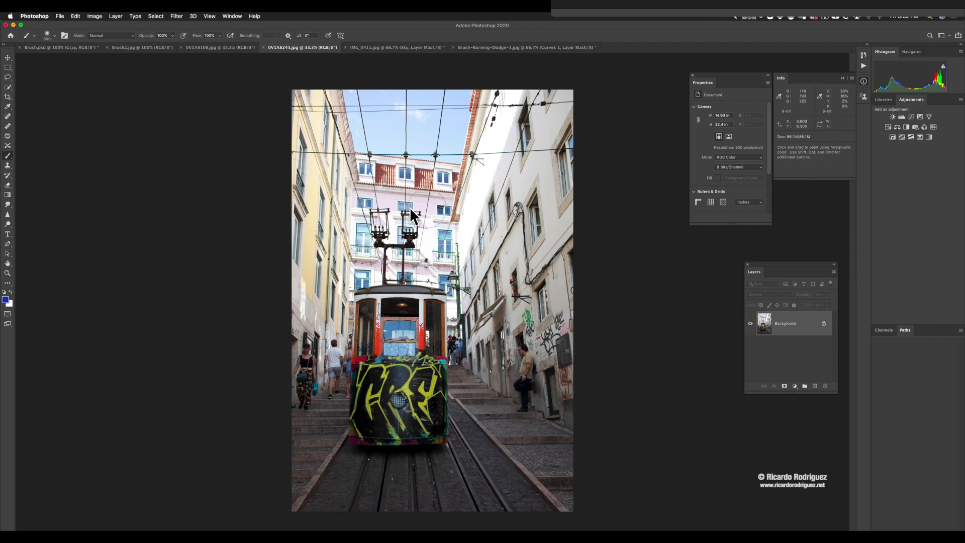
pyautogui.click(911, 118)
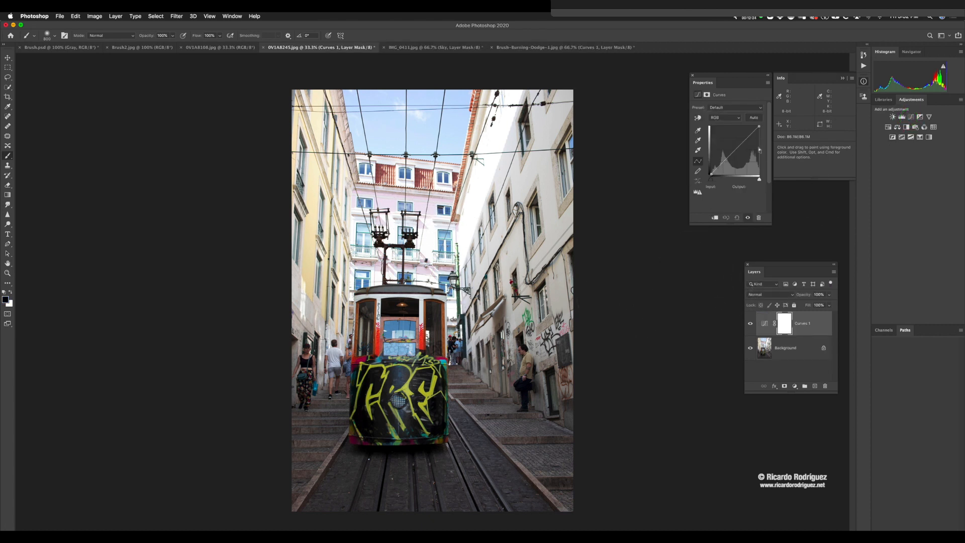
pyautogui.moveTo(733, 151); pyautogui.dragTo(731, 148)
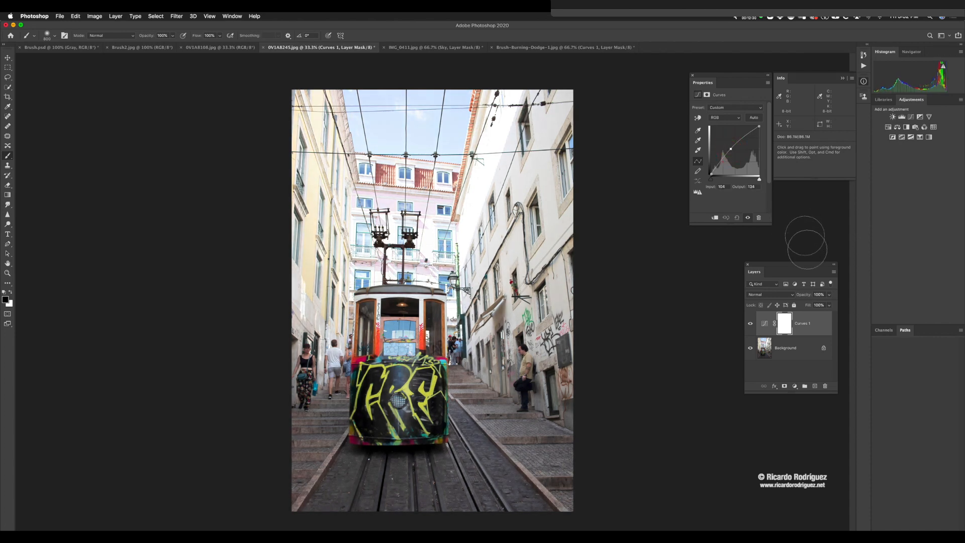
pyautogui.doubleClick(802, 327)
pyautogui.write('Foreground')
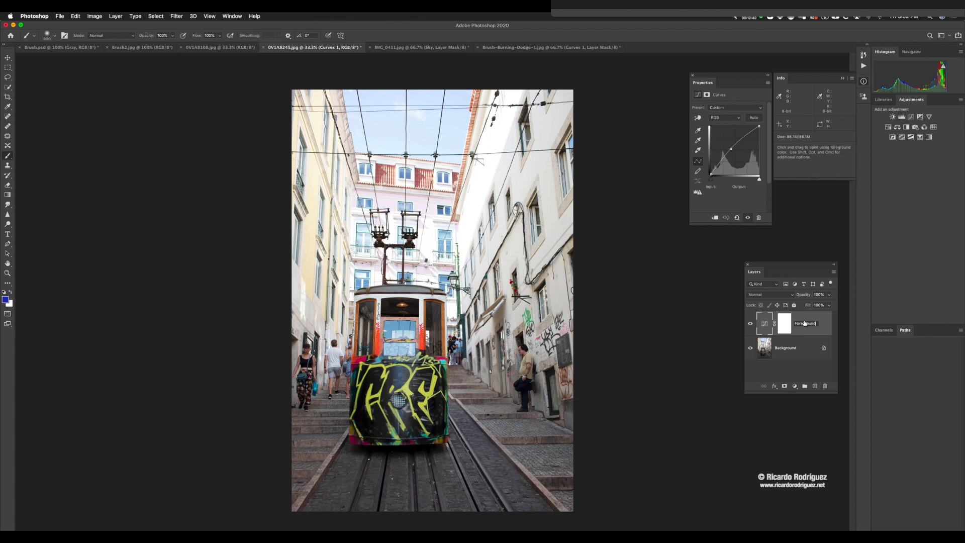
pyautogui.click(806, 332)
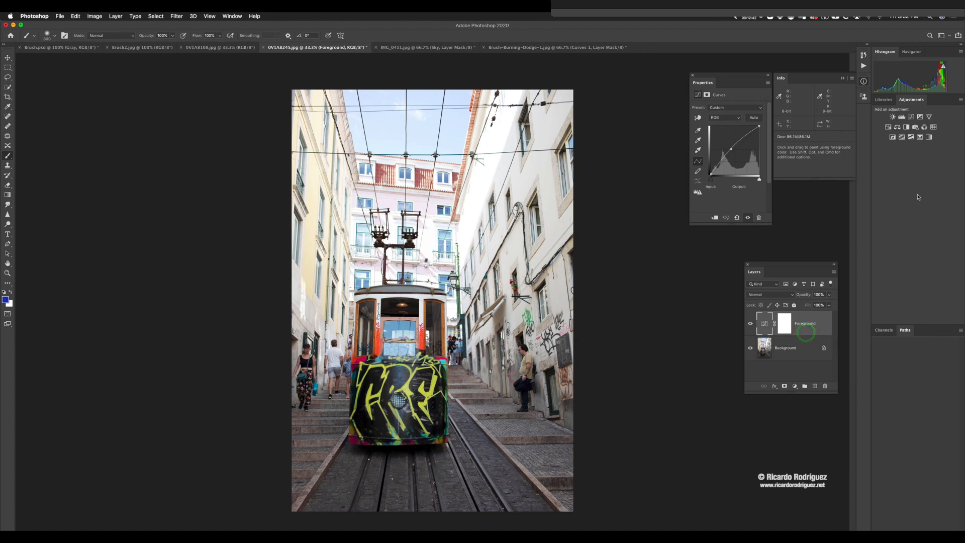
# Add a Curves adjustment layer named Background with lowered highlights, an anchored shadow point and a midtone point at input 133, output 116.
pyautogui.click(910, 117)
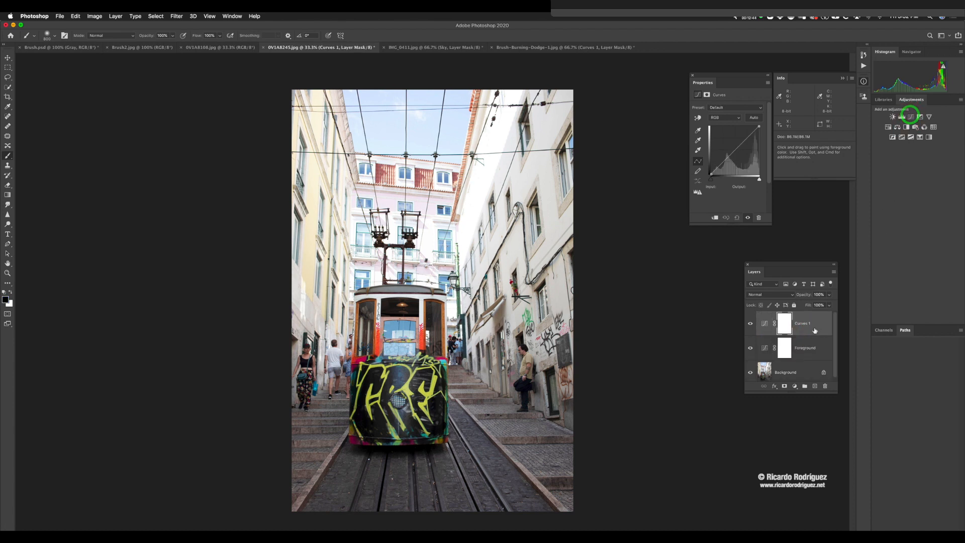
pyautogui.doubleClick(801, 322)
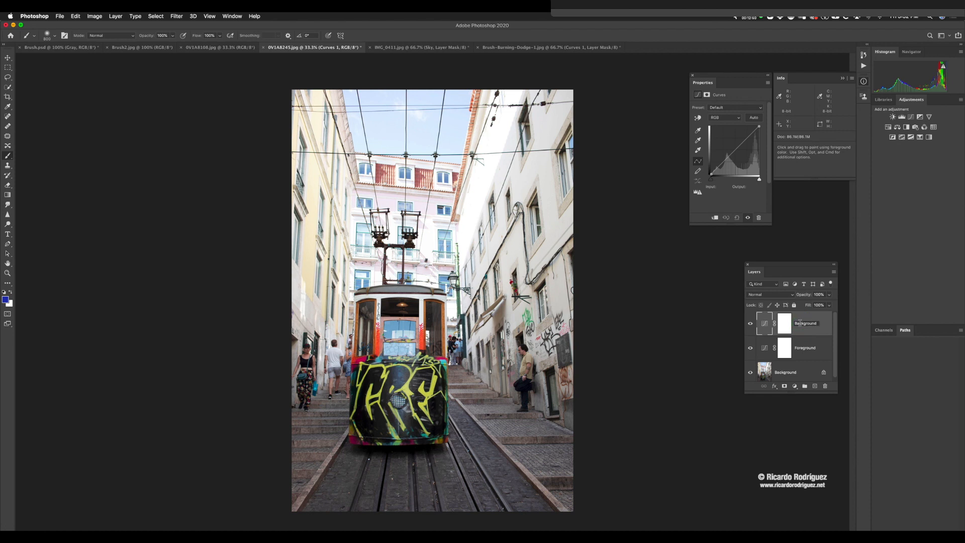
pyautogui.click(764, 323)
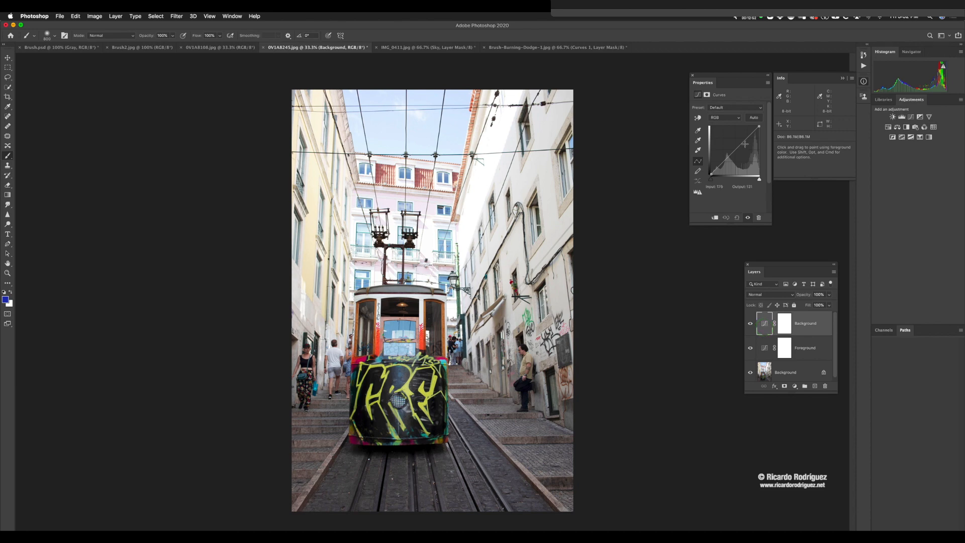
pyautogui.moveTo(751, 135); pyautogui.dragTo(750, 137)
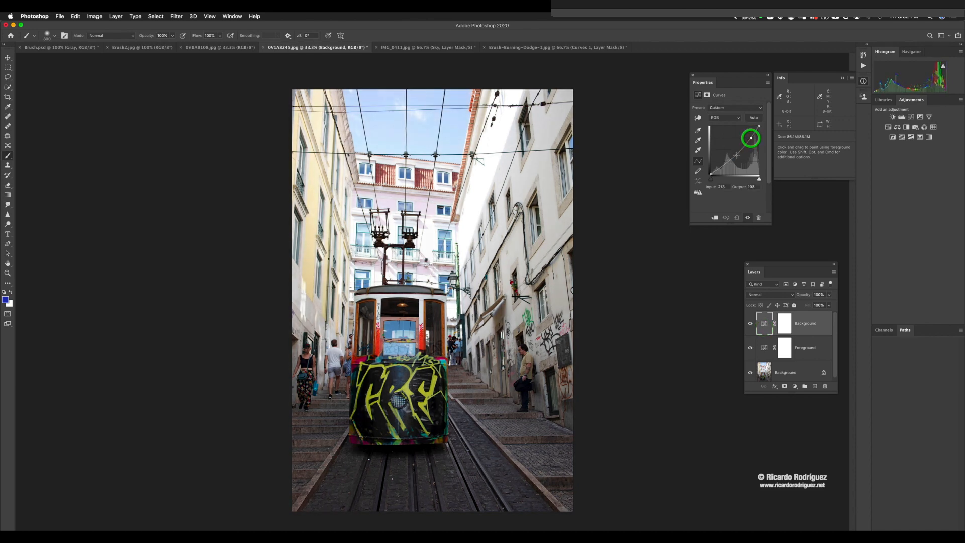
pyautogui.click(735, 151)
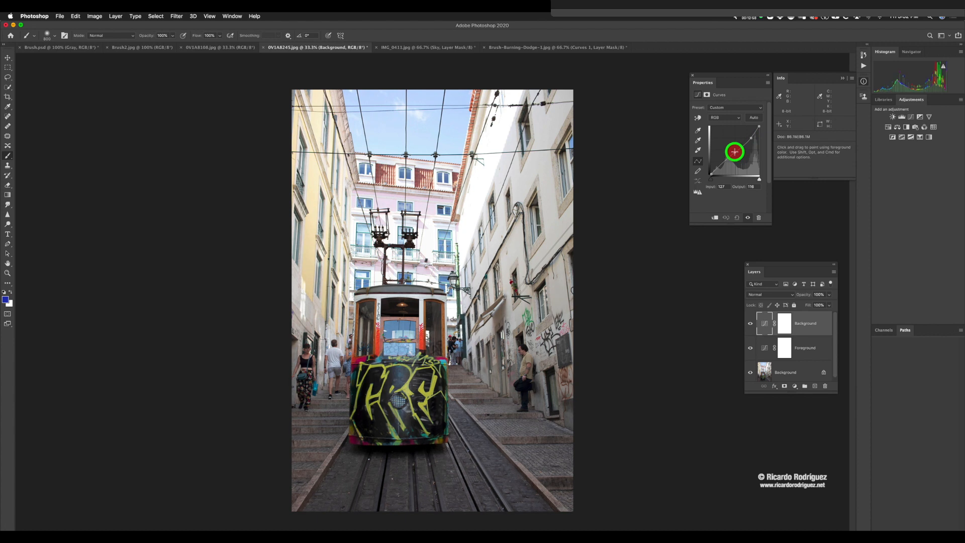
pyautogui.click(723, 162)
pyautogui.moveTo(751, 138); pyautogui.dragTo(736, 154)
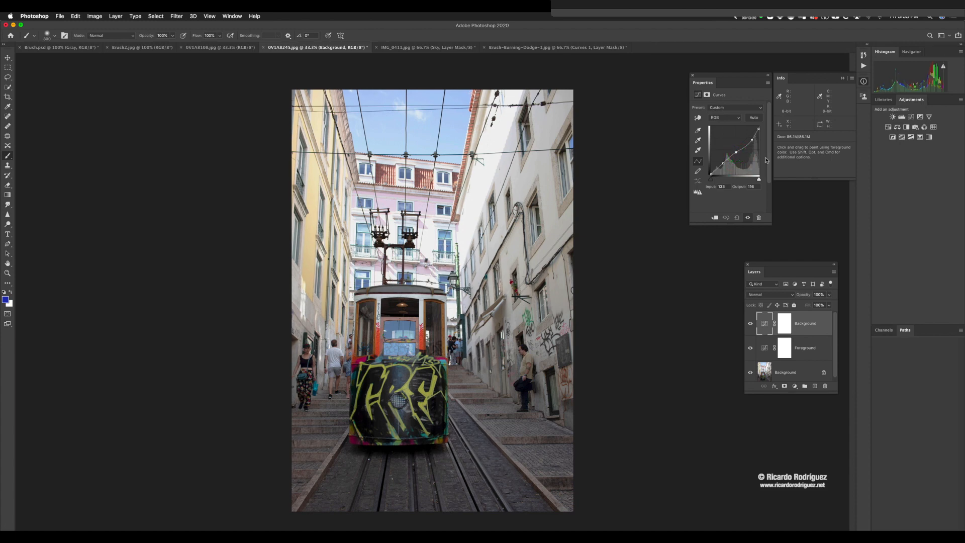
# Toggle the Background Curves layer's visibility to compare the tram photo before and after the adjustment.
pyautogui.click(749, 326)
pyautogui.click(747, 325)
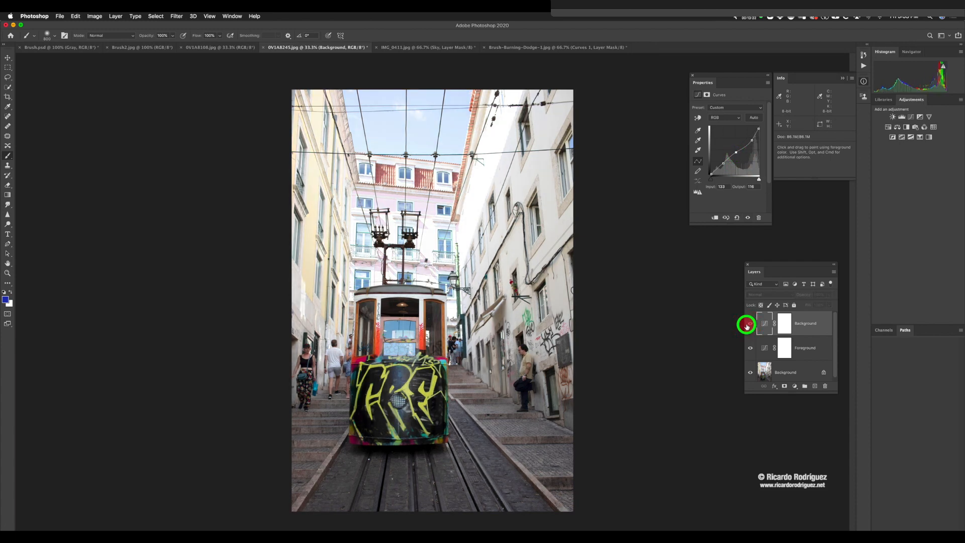
pyautogui.click(747, 326)
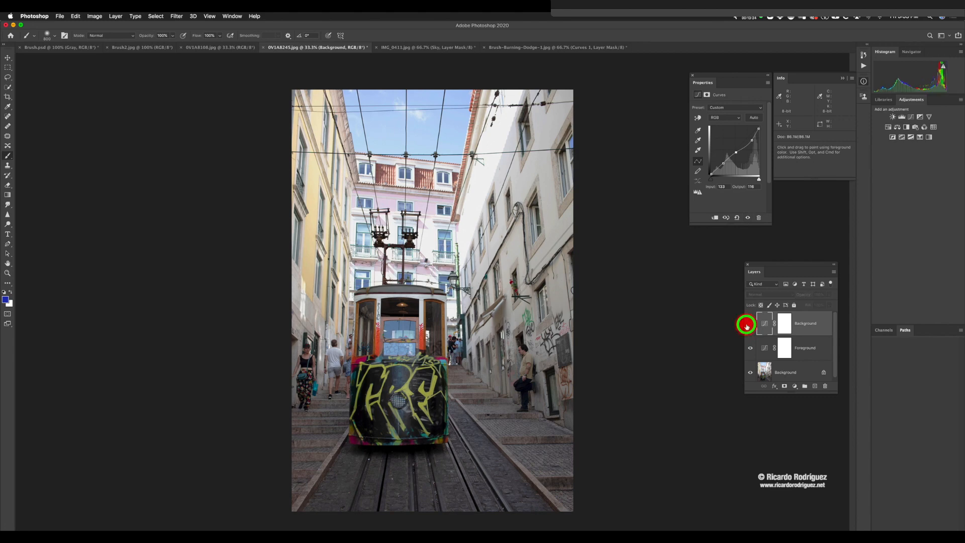
pyautogui.click(748, 325)
pyautogui.click(748, 324)
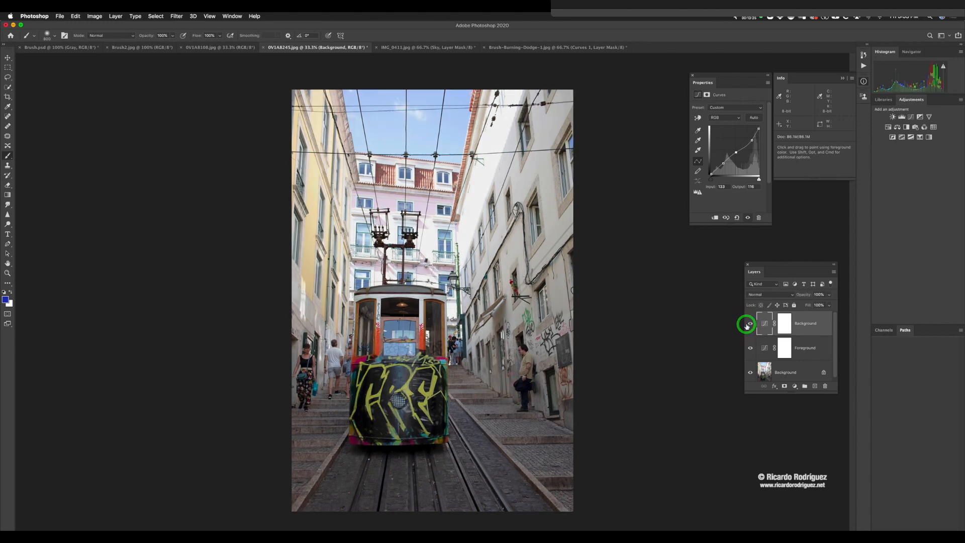
# Paint black on the Background Curves layer's mask over the tram, steps and street, using a much larger soft brush.
pyautogui.click(785, 325)
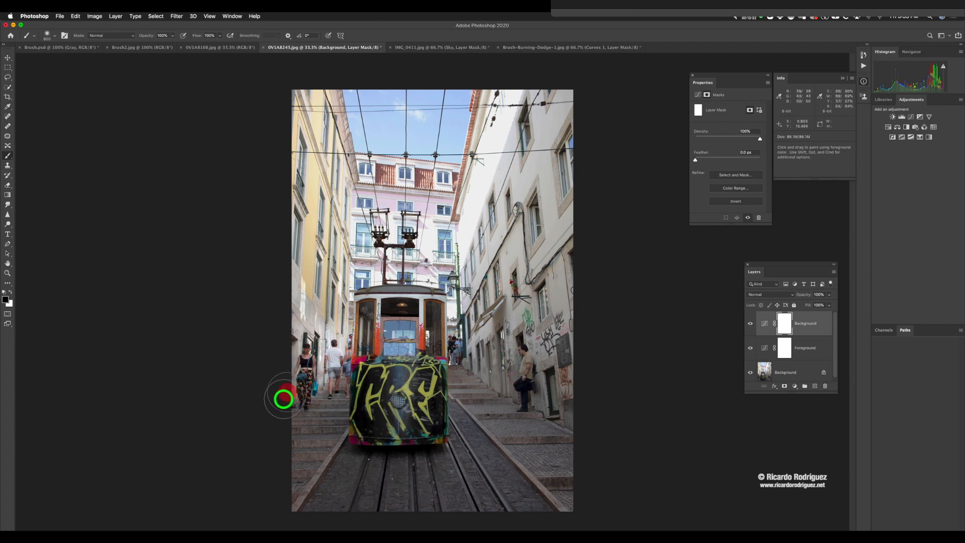
pyautogui.moveTo(383, 372)
pyautogui.mouseDown()
pyautogui.moveTo(385, 443)
pyautogui.moveTo(410, 369)
pyautogui.moveTo(435, 338)
pyautogui.moveTo(368, 311)
pyautogui.moveTo(420, 402)
pyautogui.mouseUp()
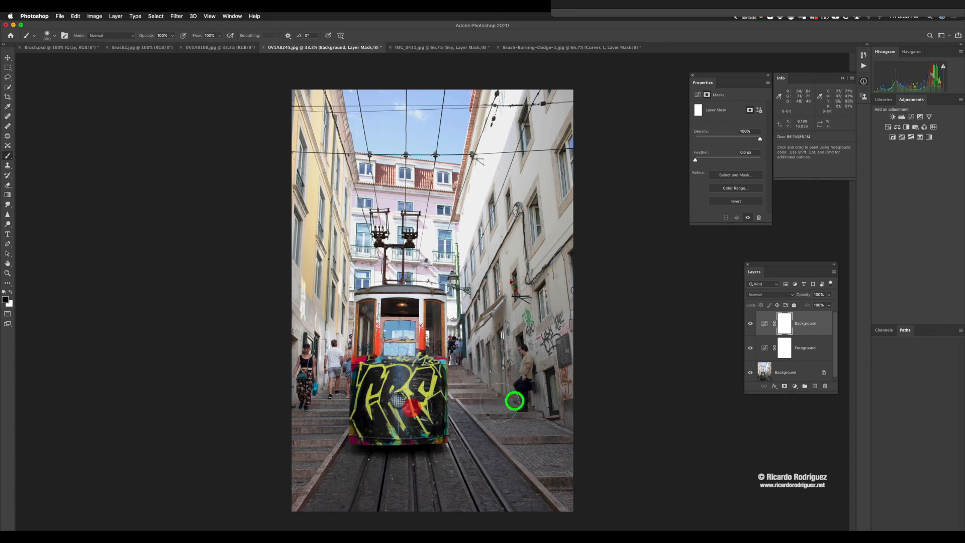
pyautogui.moveTo(545, 404)
pyautogui.mouseDown()
pyautogui.moveTo(523, 368)
pyautogui.moveTo(540, 350)
pyautogui.moveTo(529, 353)
pyautogui.moveTo(561, 359)
pyautogui.moveTo(528, 347)
pyautogui.moveTo(572, 351)
pyautogui.moveTo(563, 348)
pyautogui.moveTo(560, 272)
pyautogui.moveTo(557, 352)
pyautogui.moveTo(587, 216)
pyautogui.moveTo(547, 404)
pyautogui.moveTo(488, 421)
pyautogui.moveTo(478, 392)
pyautogui.moveTo(510, 456)
pyautogui.moveTo(489, 506)
pyautogui.moveTo(491, 466)
pyautogui.moveTo(329, 475)
pyautogui.moveTo(390, 463)
pyautogui.moveTo(381, 440)
pyautogui.moveTo(401, 398)
pyautogui.moveTo(461, 415)
pyautogui.moveTo(417, 326)
pyautogui.moveTo(390, 342)
pyautogui.moveTo(400, 398)
pyautogui.mouseUp()
pyautogui.press(']')
pyautogui.press(']')
pyautogui.press(']')
pyautogui.press(']')
pyautogui.press(']')
pyautogui.press(']')
pyautogui.press(']')
pyautogui.press(']')
pyautogui.press(']')
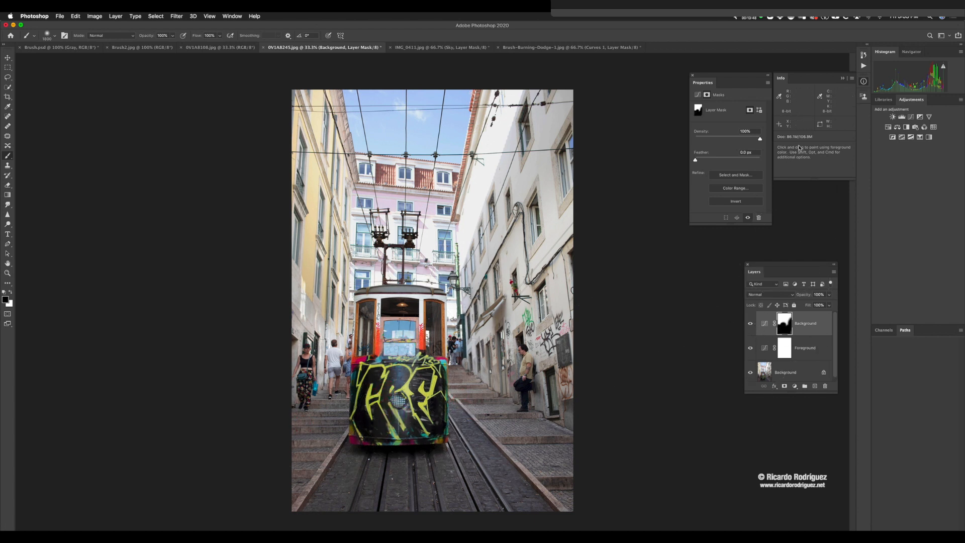
# Create a history snapshot of the current tram edit and float the History panel beside the photo.
pyautogui.click(863, 55)
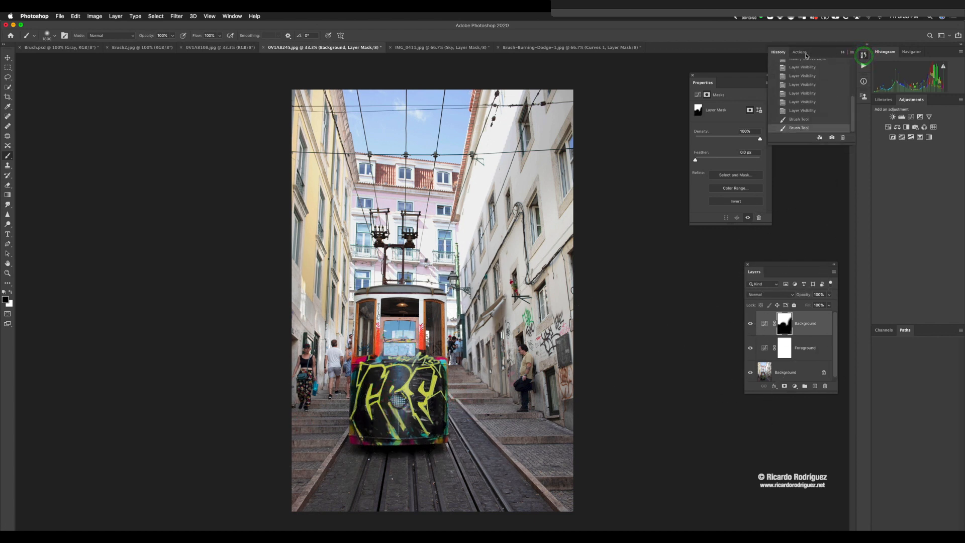
pyautogui.click(833, 139)
pyautogui.moveTo(791, 53); pyautogui.dragTo(607, 107)
# Compare the originally opened state of the tram photo with the new history snapshot, ending on the snapshot.
pyautogui.scroll(10, 661, 153)
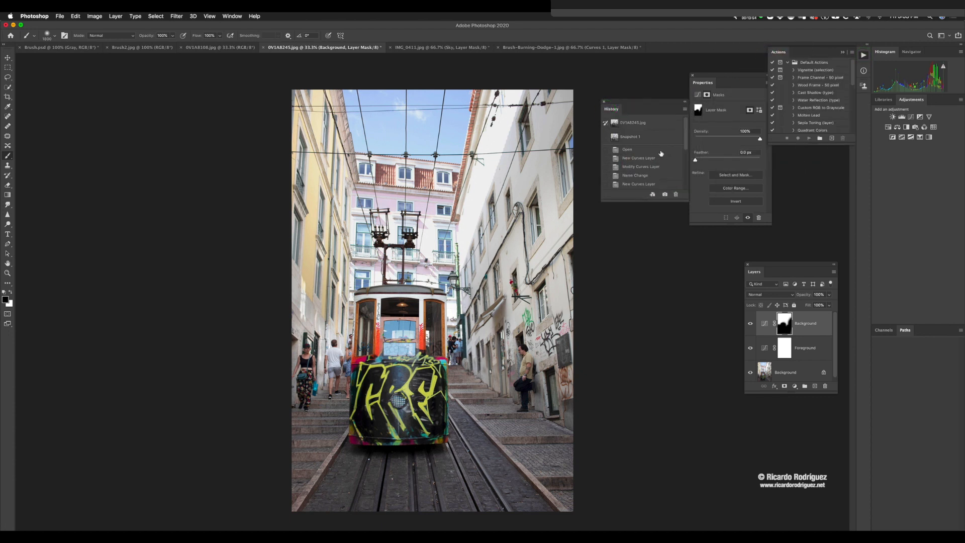
pyautogui.click(642, 138)
pyautogui.click(646, 123)
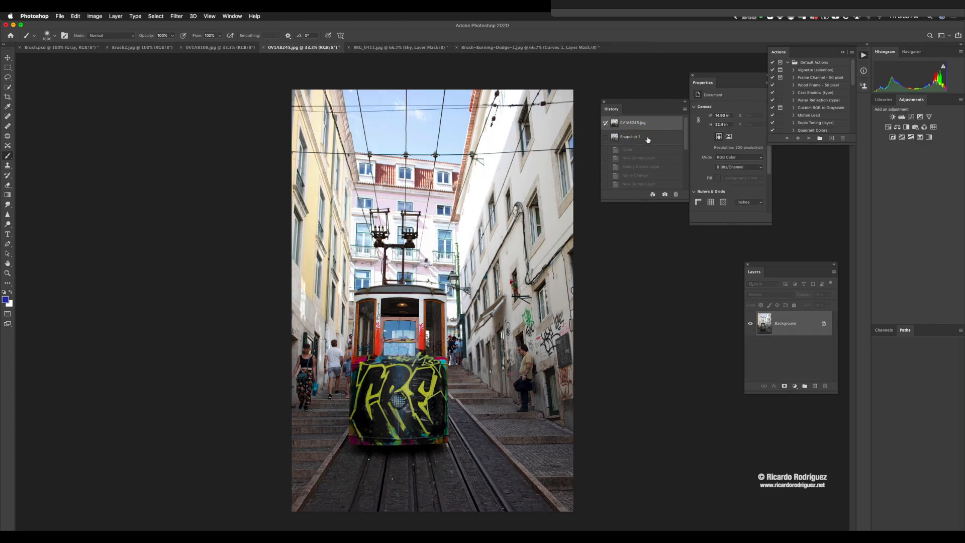
pyautogui.click(647, 140)
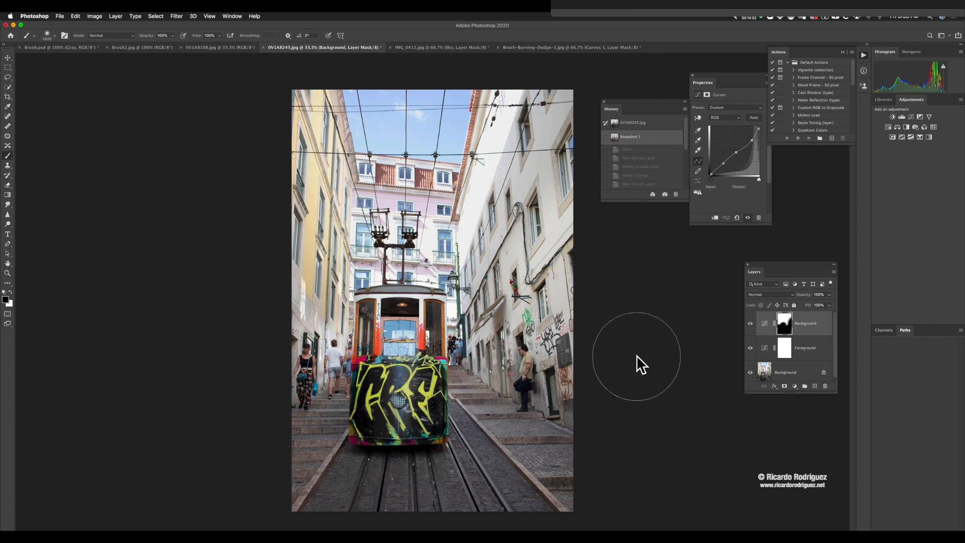
# Add a Curves layer above the tram photo's Background Curves layer and lower its midtones to input 124, output 114, plus a shadow point.
pyautogui.click(913, 117)
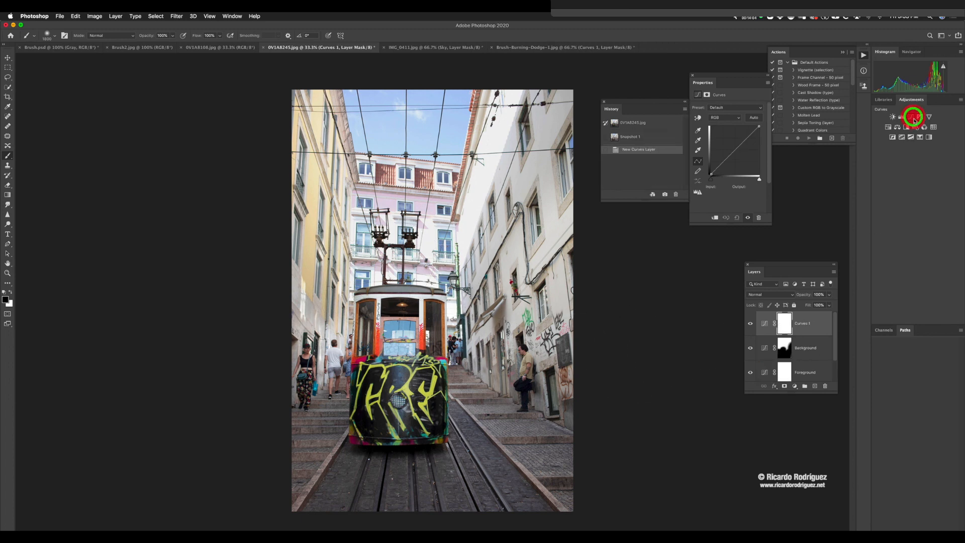
pyautogui.click(734, 151)
pyautogui.moveTo(734, 152); pyautogui.dragTo(734, 152)
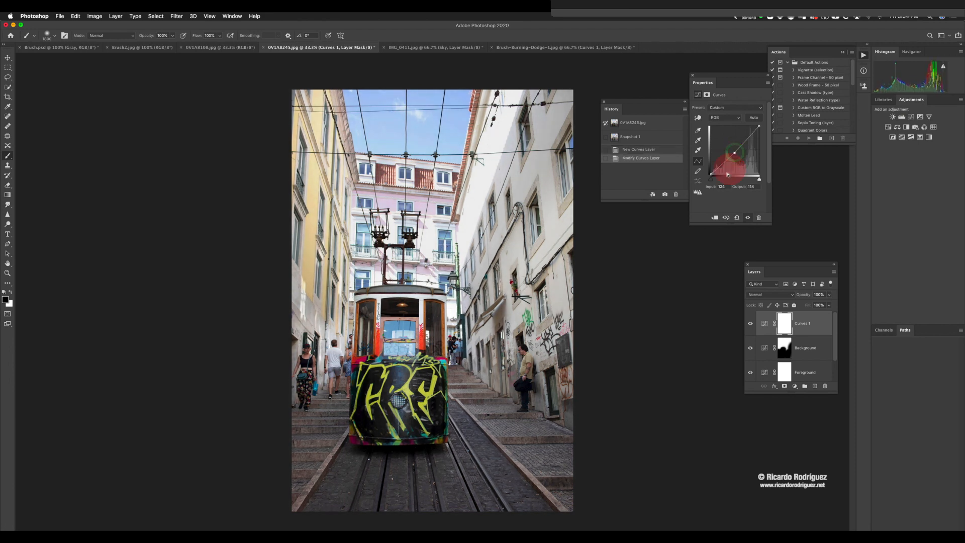
pyautogui.click(722, 164)
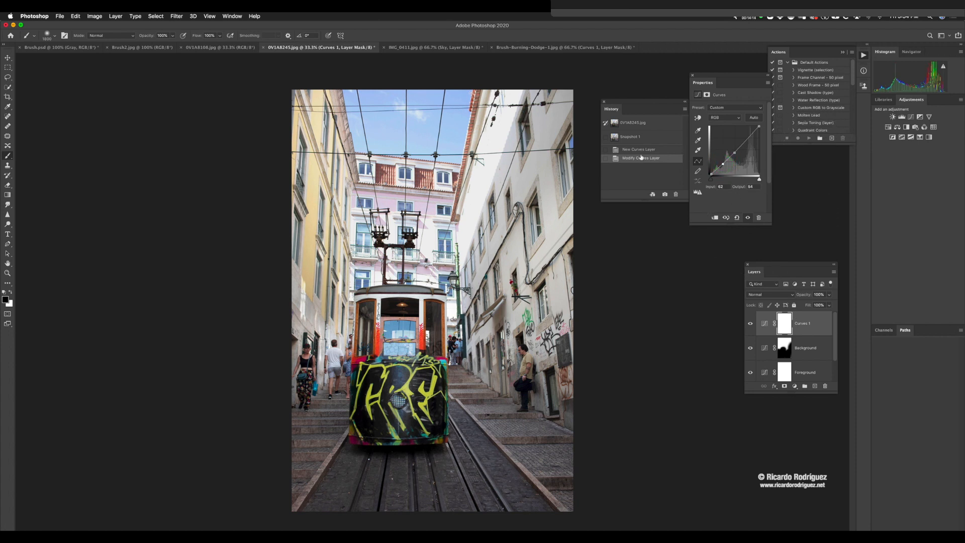
# Create a second history snapshot of the tram edit and compare it with the originally opened photo, ending on the new snapshot.
pyautogui.click(665, 194)
pyautogui.click(650, 149)
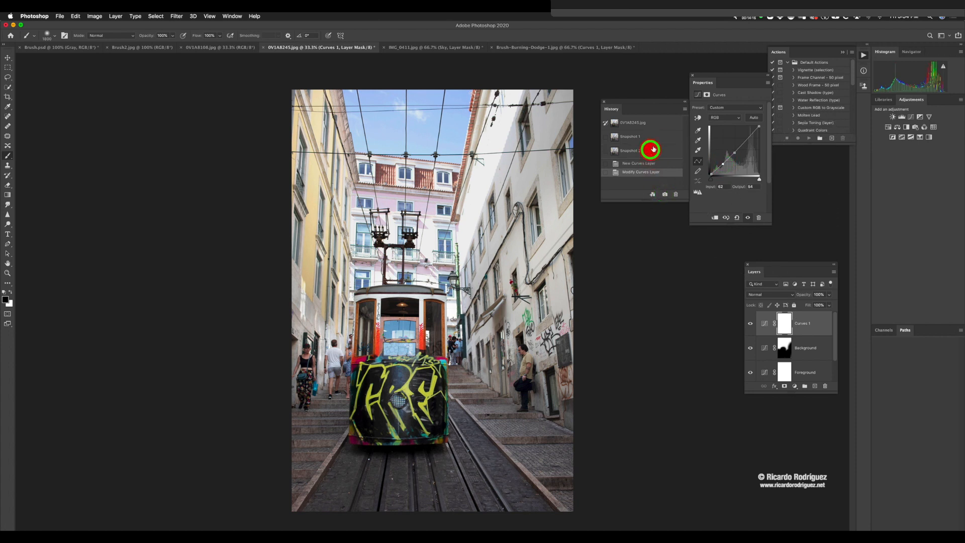
pyautogui.click(652, 123)
pyautogui.click(651, 150)
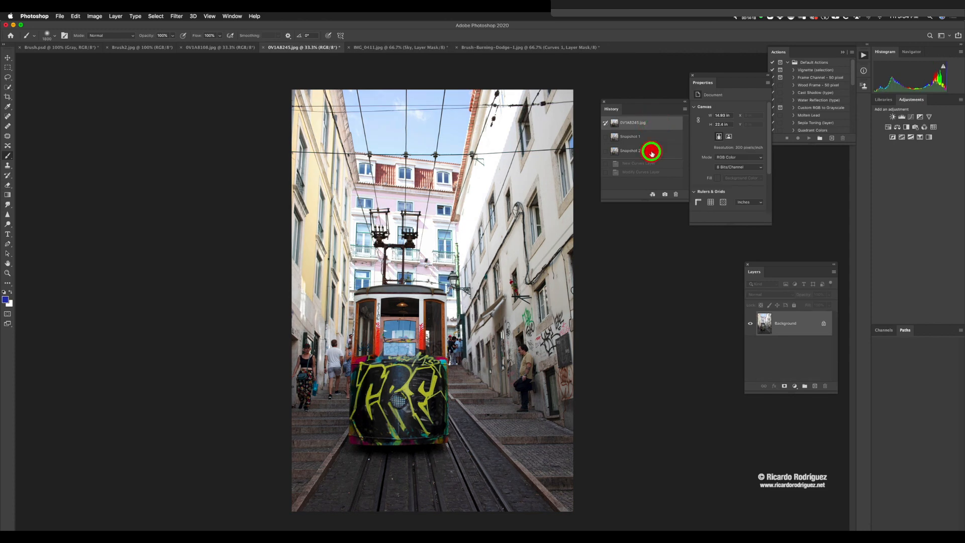
pyautogui.click(648, 124)
pyautogui.click(649, 153)
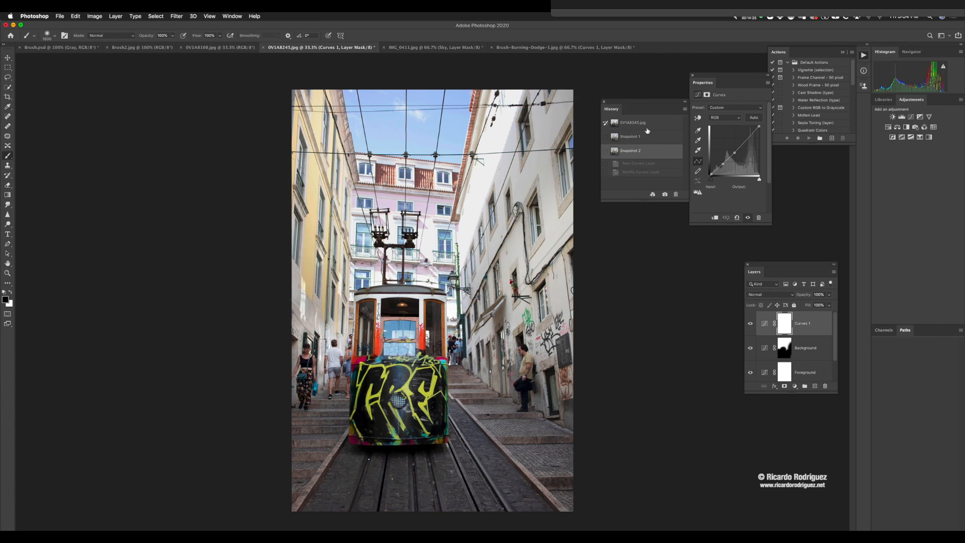
pyautogui.click(653, 127)
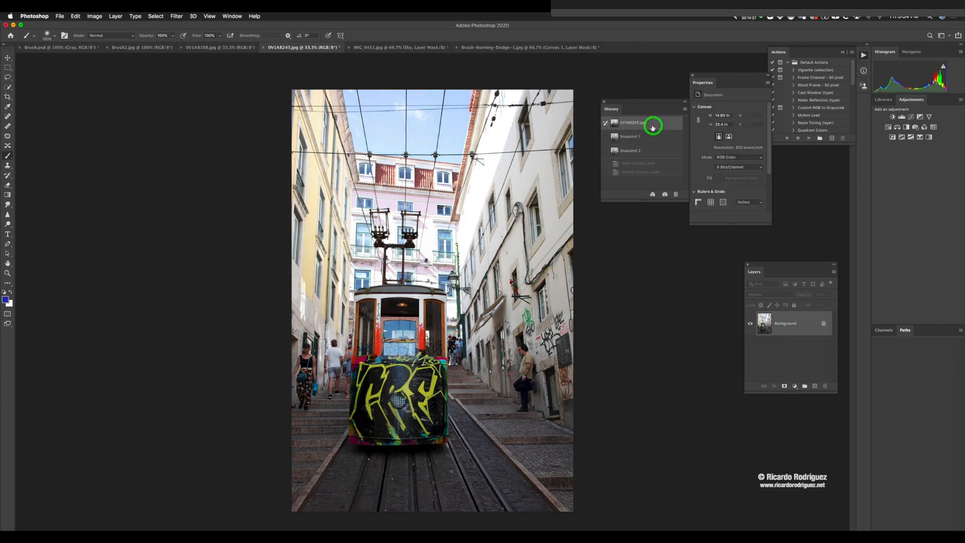
pyautogui.click(653, 153)
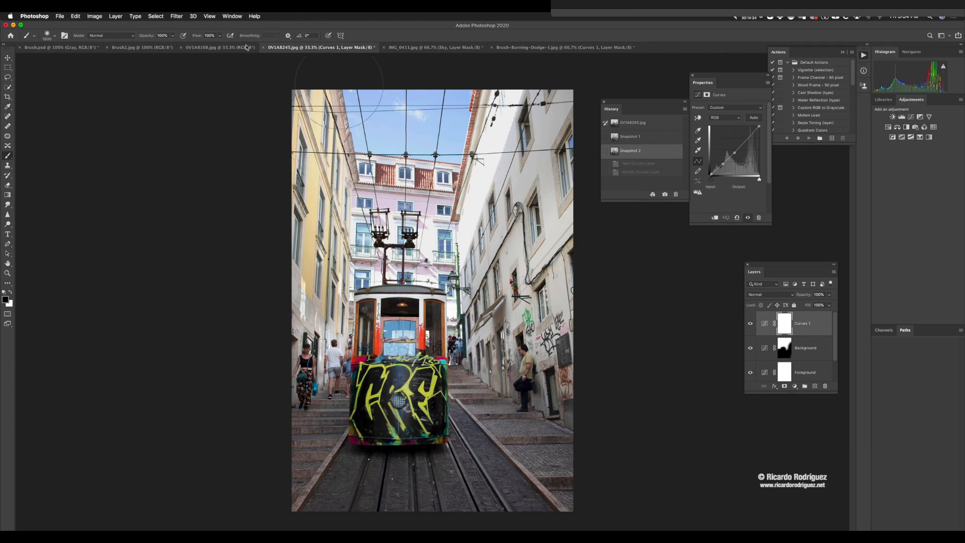
# Switch to the stone gate photo, add a Curves layer and brighten the shadowed wall tones sampled directly from the image.
pyautogui.click(207, 50)
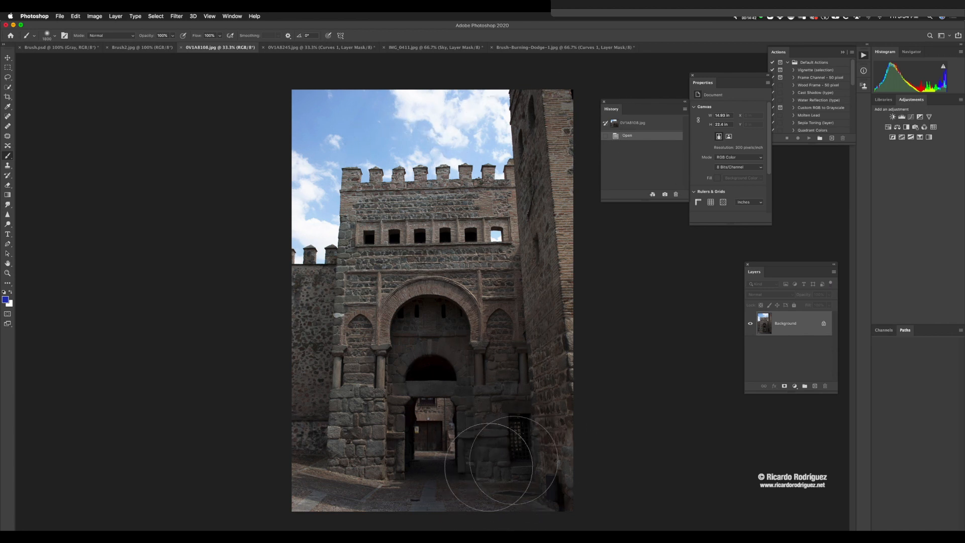
pyautogui.click(911, 117)
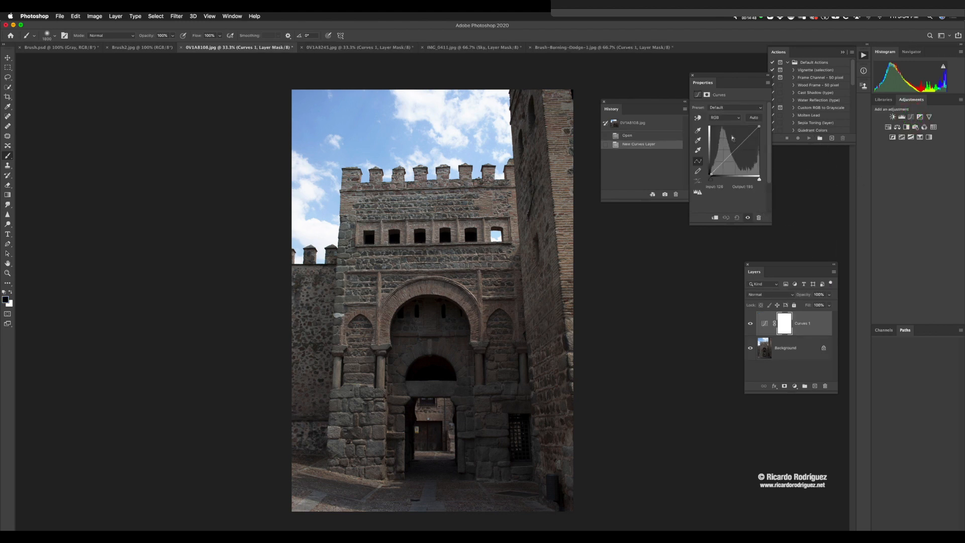
pyautogui.click(698, 118)
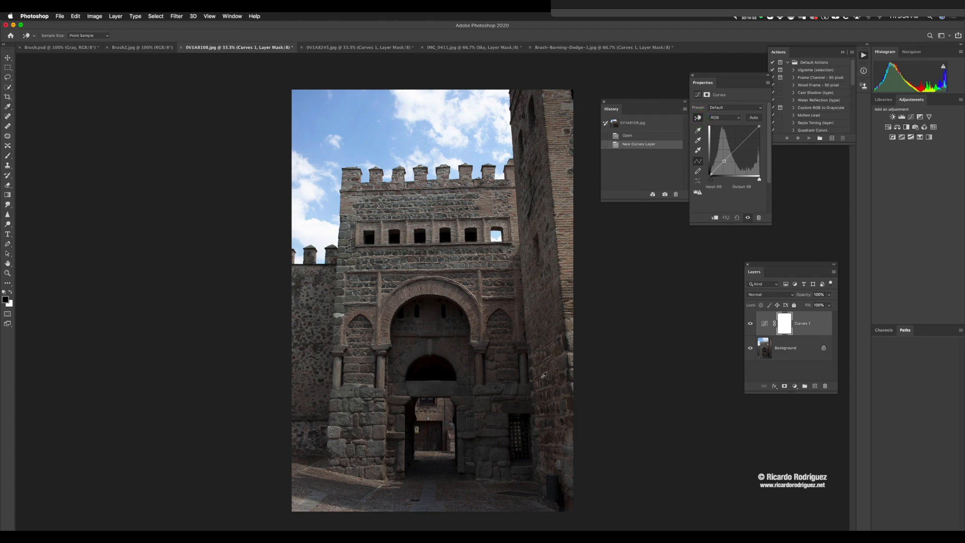
pyautogui.moveTo(543, 375); pyautogui.dragTo(548, 360)
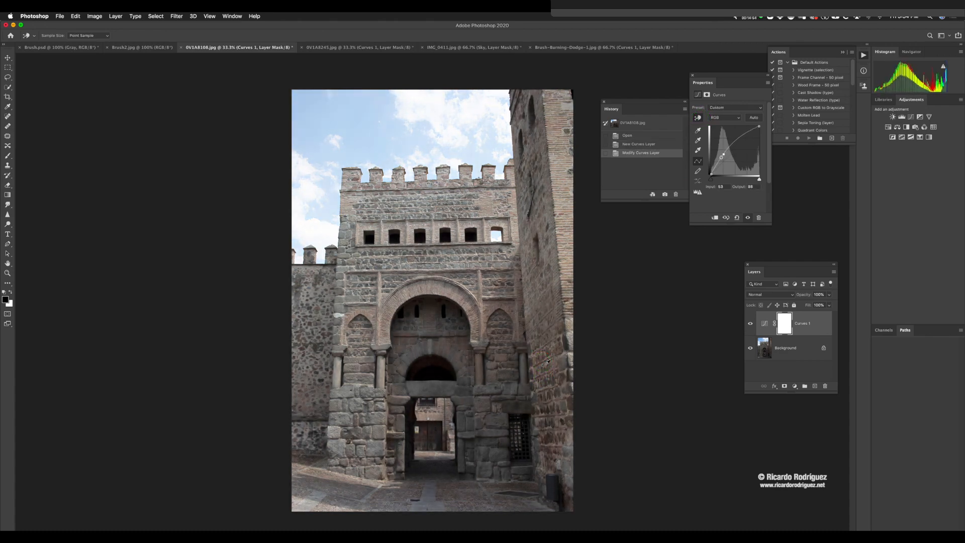
# Invert the Curves 1 layer mask to black so the brightening is hidden across the gate photo.
pyautogui.click(784, 328)
pyautogui.press('b')
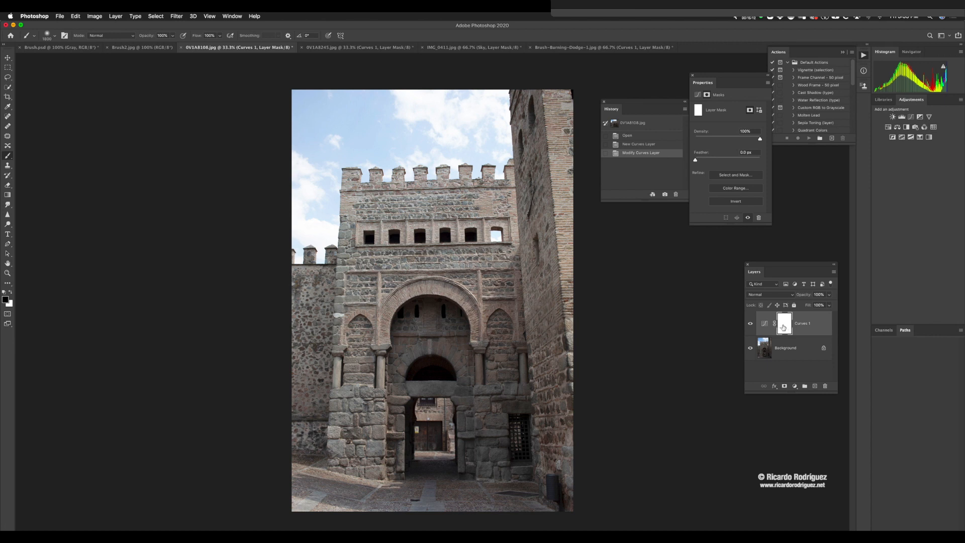
pyautogui.click(736, 201)
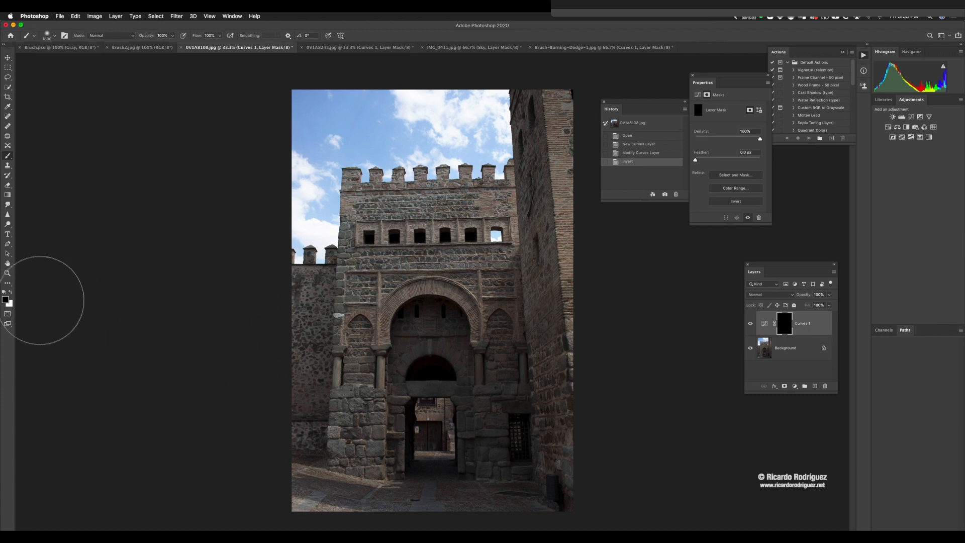
# Paint white with a large soft brush on the Curves 1 mask over the lower wall and street near the gateway.
pyautogui.click(10, 292)
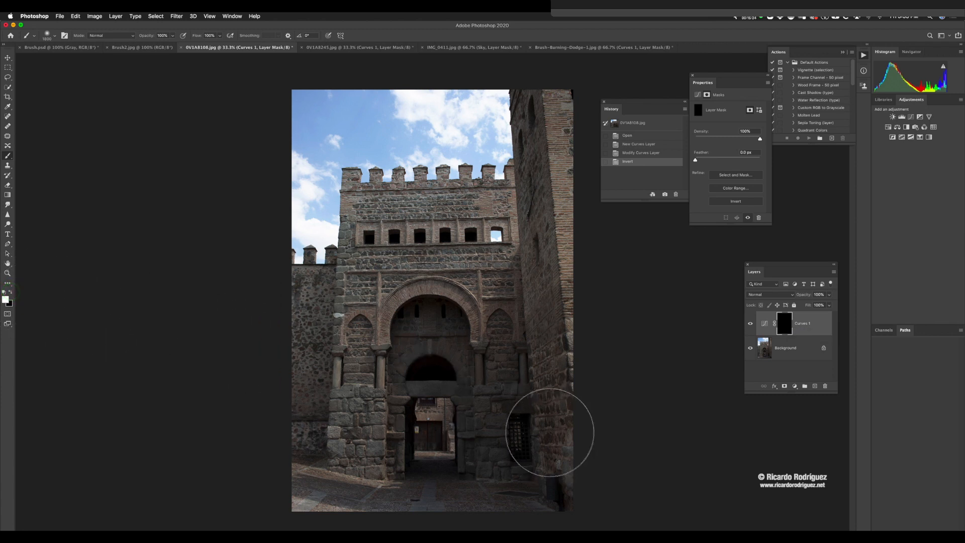
pyautogui.moveTo(497, 485)
pyautogui.mouseDown()
pyautogui.moveTo(545, 381)
pyautogui.moveTo(548, 319)
pyautogui.moveTo(528, 357)
pyautogui.moveTo(565, 287)
pyautogui.moveTo(523, 447)
pyautogui.moveTo(480, 480)
pyautogui.moveTo(439, 457)
pyautogui.moveTo(432, 345)
pyautogui.moveTo(439, 463)
pyautogui.moveTo(512, 450)
pyautogui.moveTo(540, 422)
pyautogui.moveTo(442, 482)
pyautogui.moveTo(495, 523)
pyautogui.mouseUp()
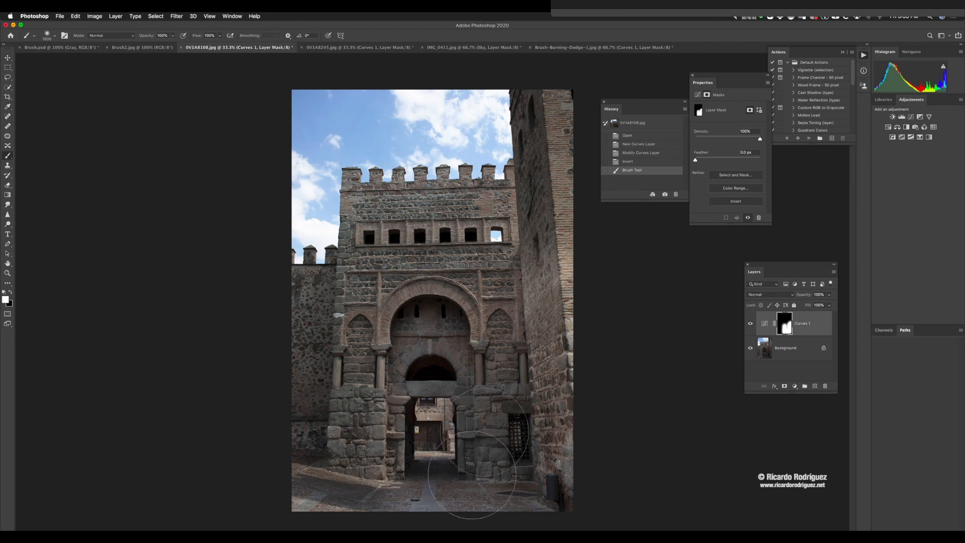
pyautogui.moveTo(465, 467); pyautogui.dragTo(427, 481)
pyautogui.click(440, 490)
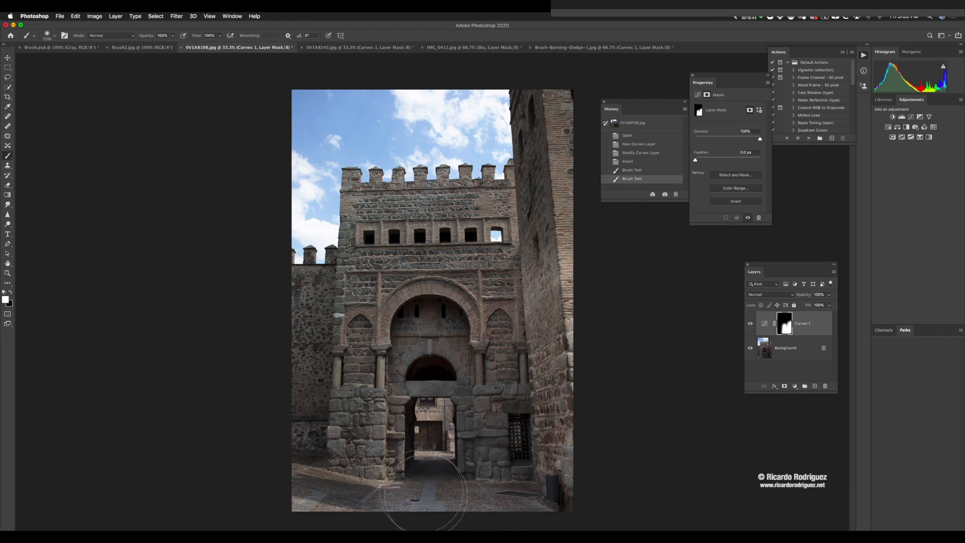
# Paint white with a smaller brush on the Curves 1 mask over the street, gateway wall and tall side tower.
pyautogui.press('[')
pyautogui.press('[')
pyautogui.press('[')
pyautogui.press('[')
pyautogui.press('[')
pyautogui.press('[')
pyautogui.press('[')
pyautogui.press('[')
pyautogui.press('[')
pyautogui.moveTo(397, 507); pyautogui.dragTo(297, 482)
pyautogui.moveTo(495, 471)
pyautogui.mouseDown()
pyautogui.moveTo(581, 336)
pyautogui.moveTo(526, 401)
pyautogui.moveTo(526, 330)
pyautogui.moveTo(458, 458)
pyautogui.mouseUp()
pyautogui.moveTo(489, 322)
pyautogui.mouseDown()
pyautogui.moveTo(543, 261)
pyautogui.moveTo(538, 140)
pyautogui.moveTo(523, 80)
pyautogui.mouseUp()
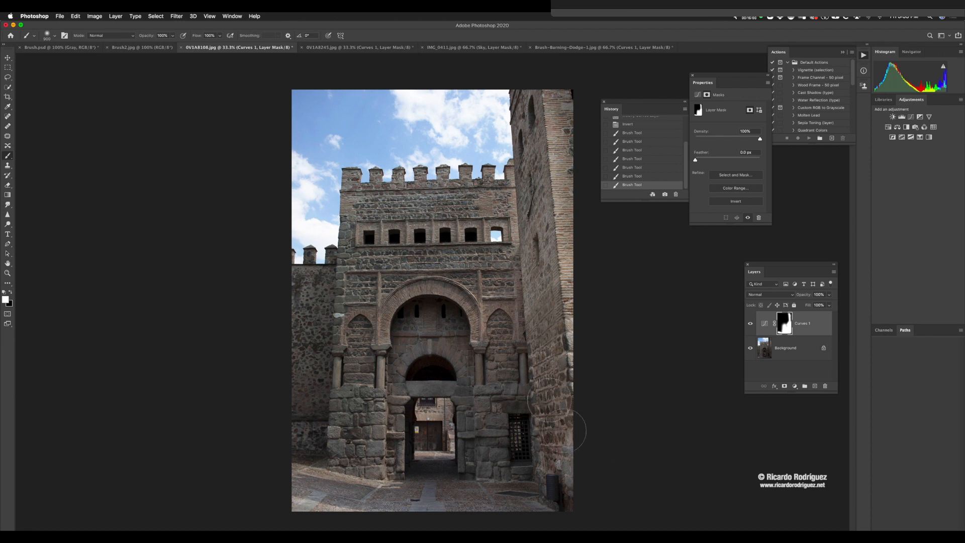
# Touch up the Curves 1 mask on the tower and street, and toggle the layer's visibility to compare before and after.
pyautogui.click(532, 360)
pyautogui.click(419, 510)
pyautogui.moveTo(419, 510)
pyautogui.mouseDown()
pyautogui.moveTo(527, 407)
pyautogui.moveTo(471, 508)
pyautogui.moveTo(547, 431)
pyautogui.moveTo(531, 487)
pyautogui.moveTo(451, 491)
pyautogui.mouseUp()
pyautogui.click(751, 324)
pyautogui.click(750, 325)
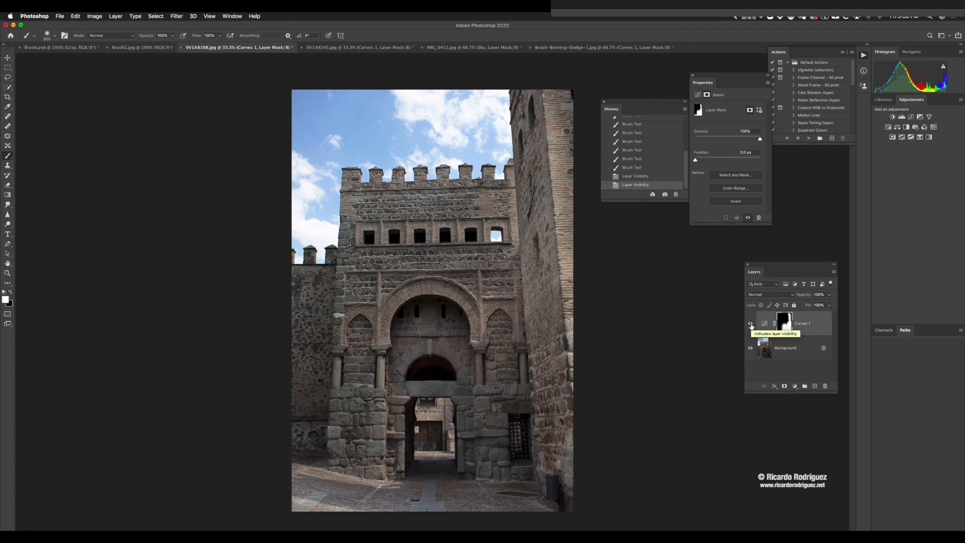
# Add a second Curves layer and darken the tones sampled from the blue sky.
pyautogui.click(910, 118)
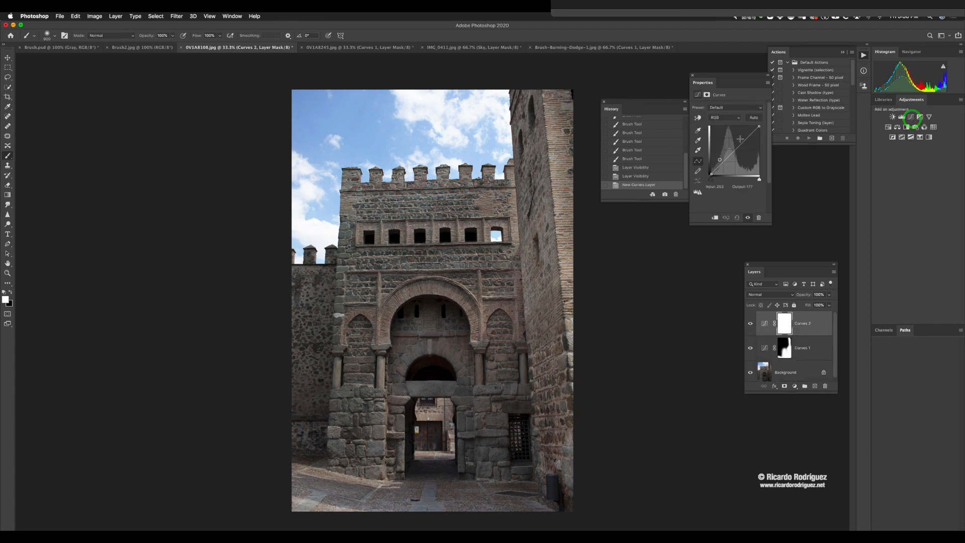
pyautogui.click(697, 118)
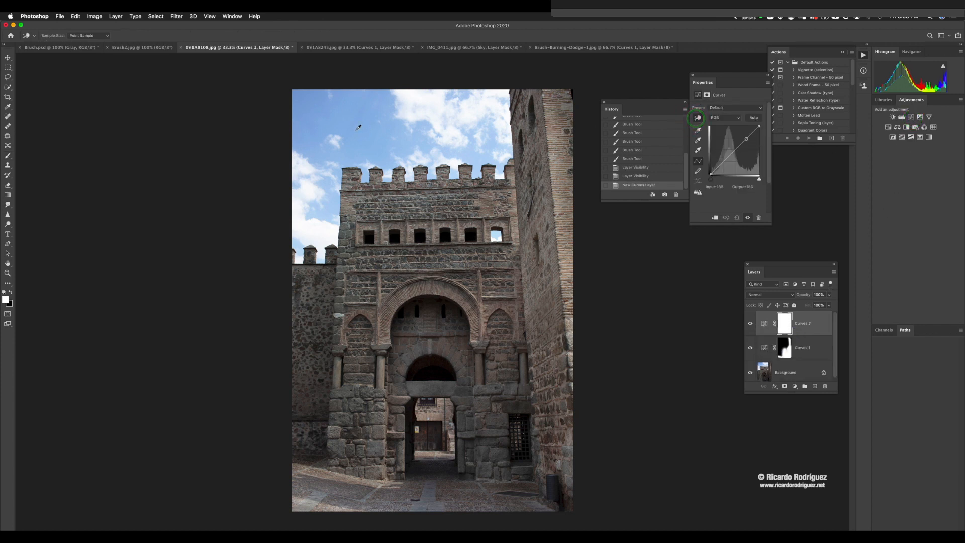
pyautogui.moveTo(359, 127); pyautogui.dragTo(356, 143)
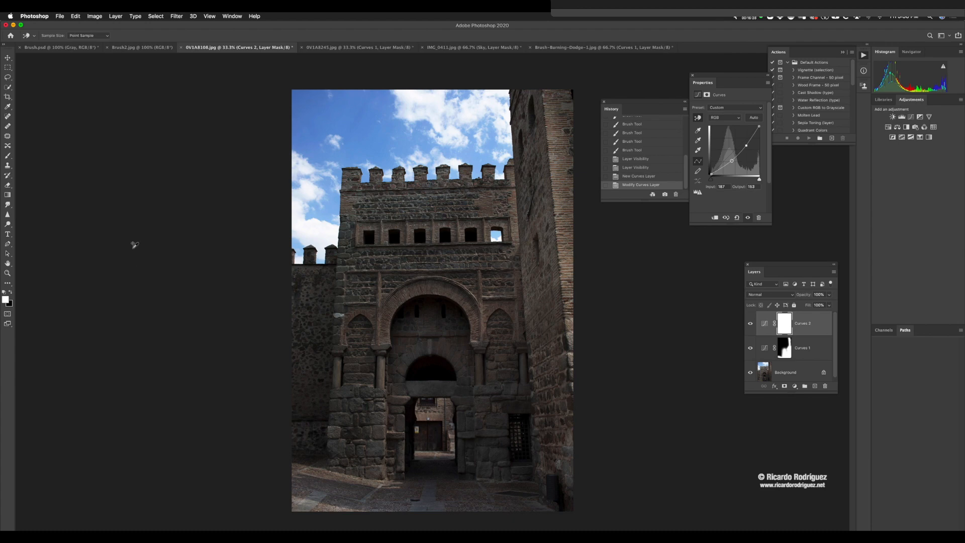
# Undo the sky darkening together with its Curves layer, and add a fresh Curves layer above Curves 1.
pyautogui.press('BackSpace')
pyautogui.press('super+z')
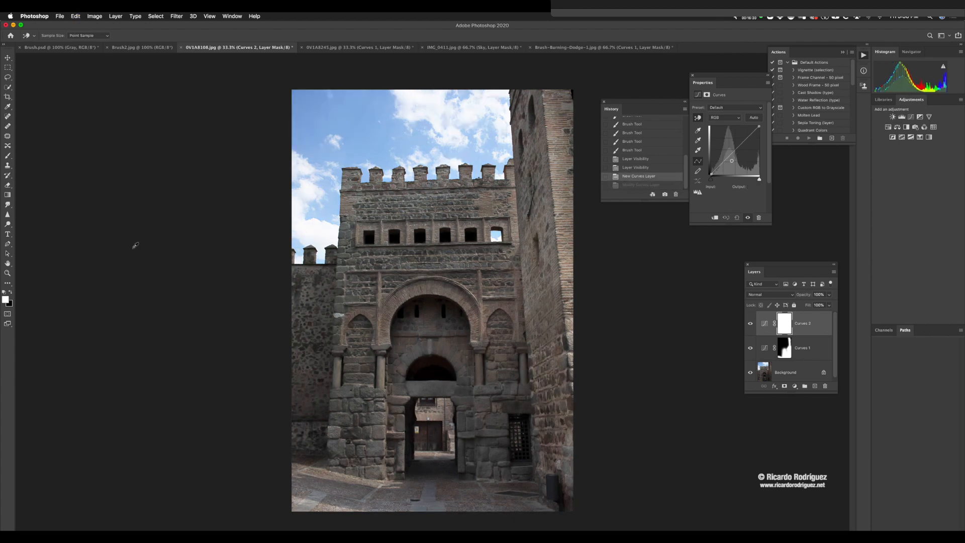
pyautogui.press('super+z')
pyautogui.press('b')
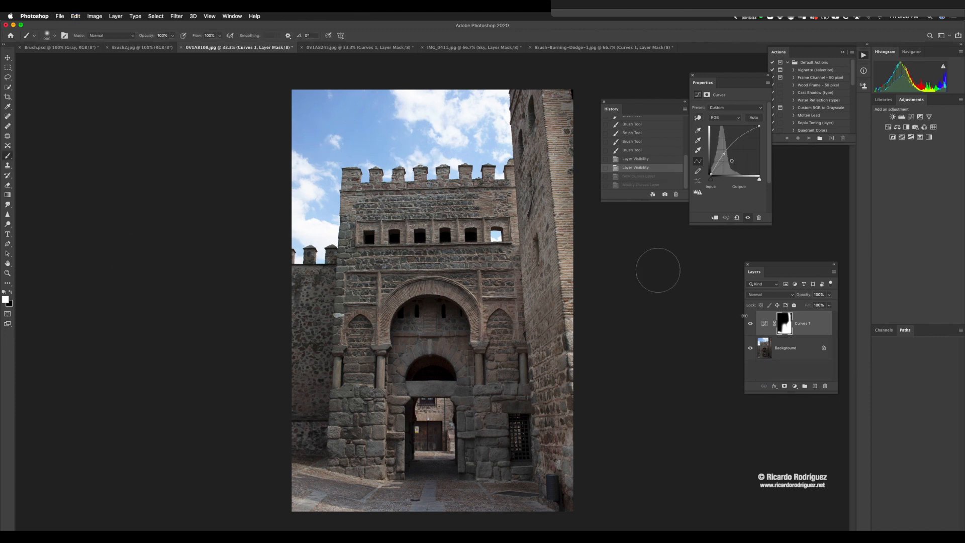
pyautogui.click(911, 117)
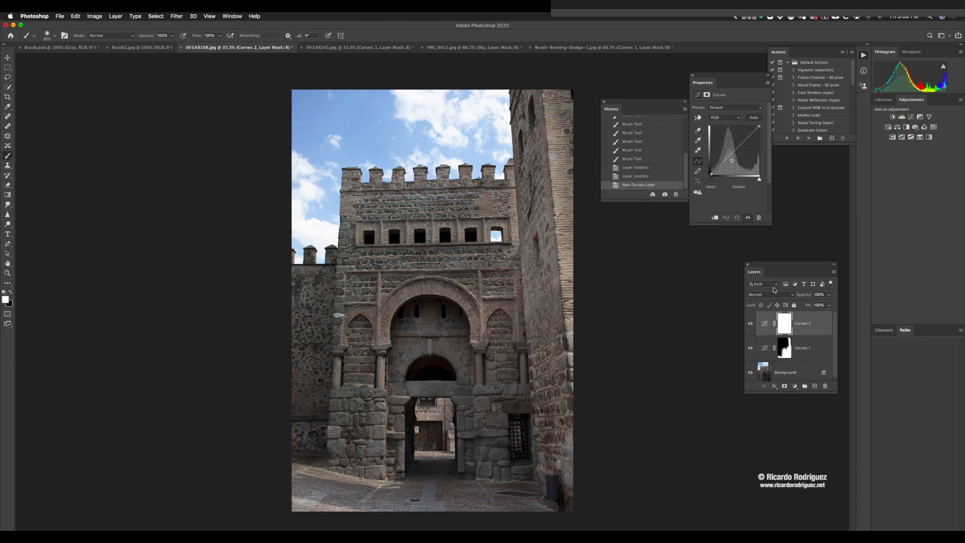
pyautogui.hotkey('shift', 'BackSpace')
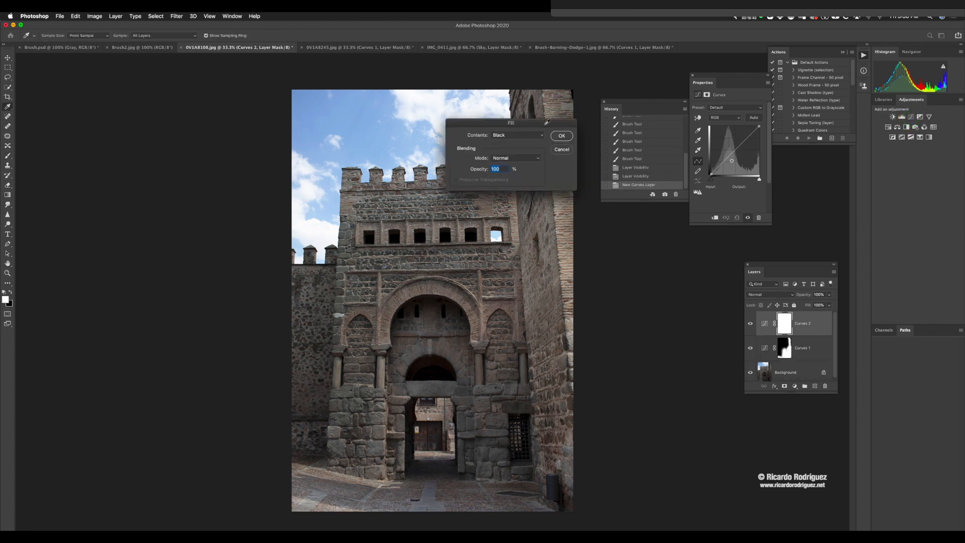
pyautogui.moveTo(548, 121); pyautogui.dragTo(478, 132)
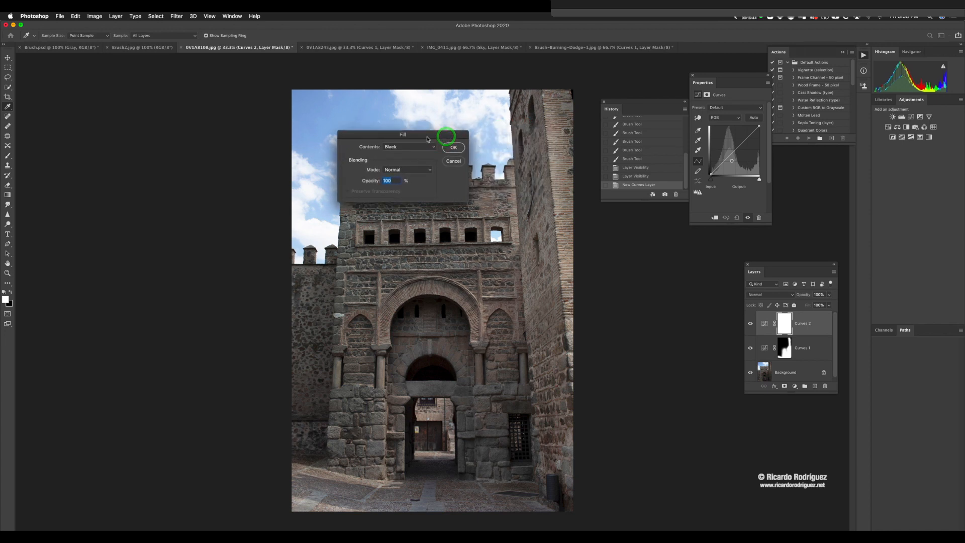
pyautogui.moveTo(438, 143); pyautogui.dragTo(384, 140)
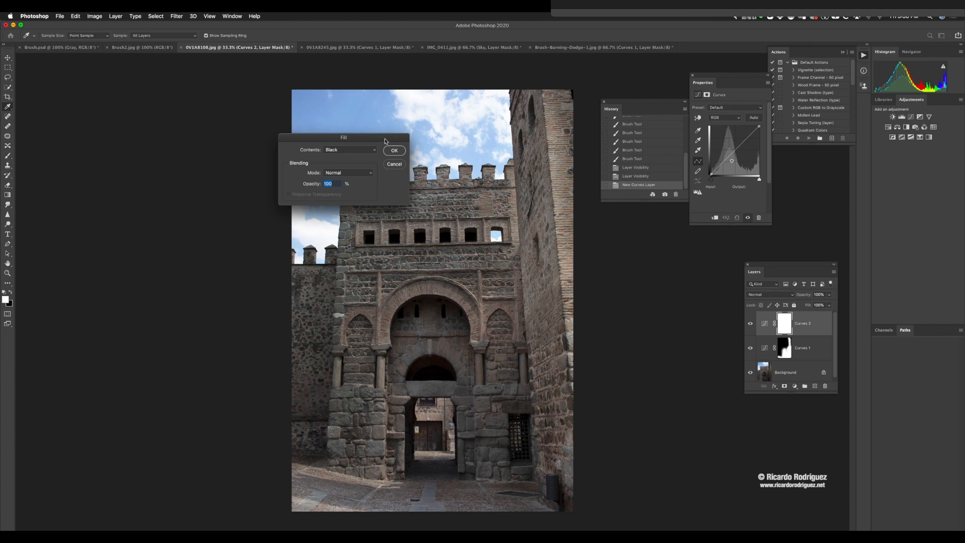
pyautogui.moveTo(385, 141); pyautogui.dragTo(256, 130)
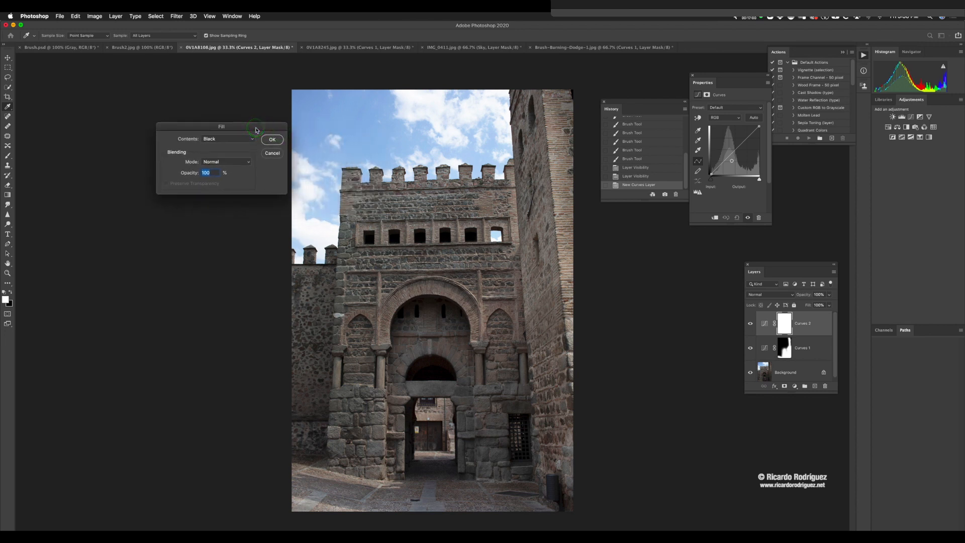
pyautogui.click(271, 153)
pyautogui.press('b')
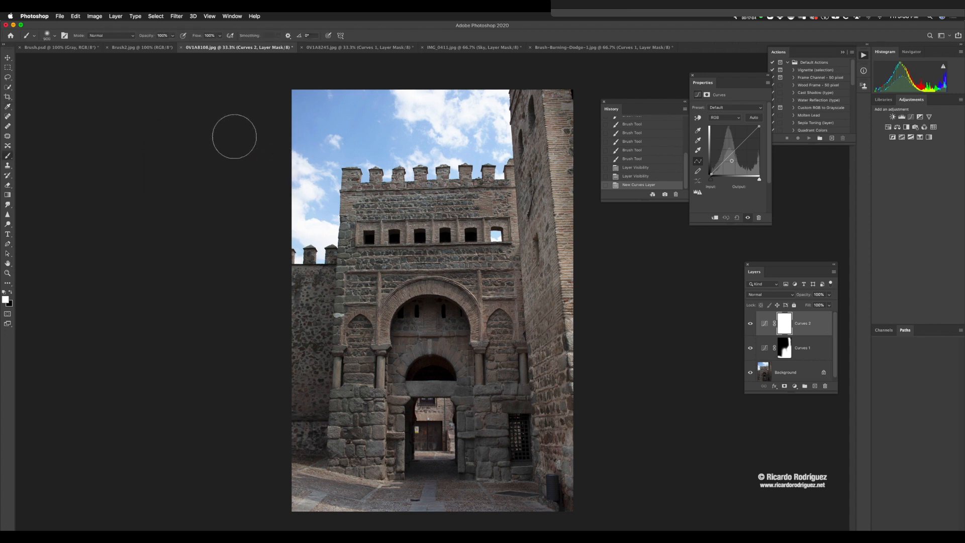
# Fill the Curves 2 layer mask with black at 100% opacity in Normal mode.
pyautogui.click(77, 18)
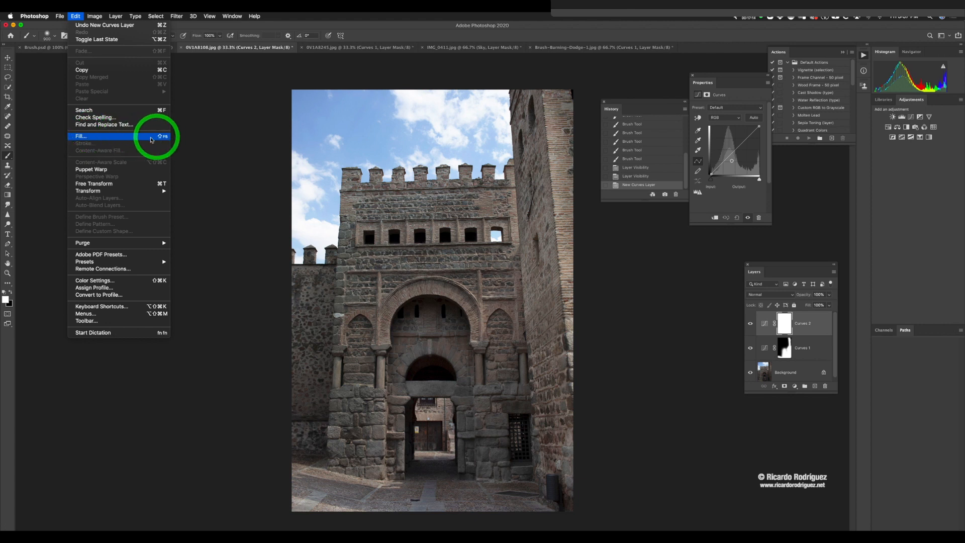
pyautogui.click(121, 135)
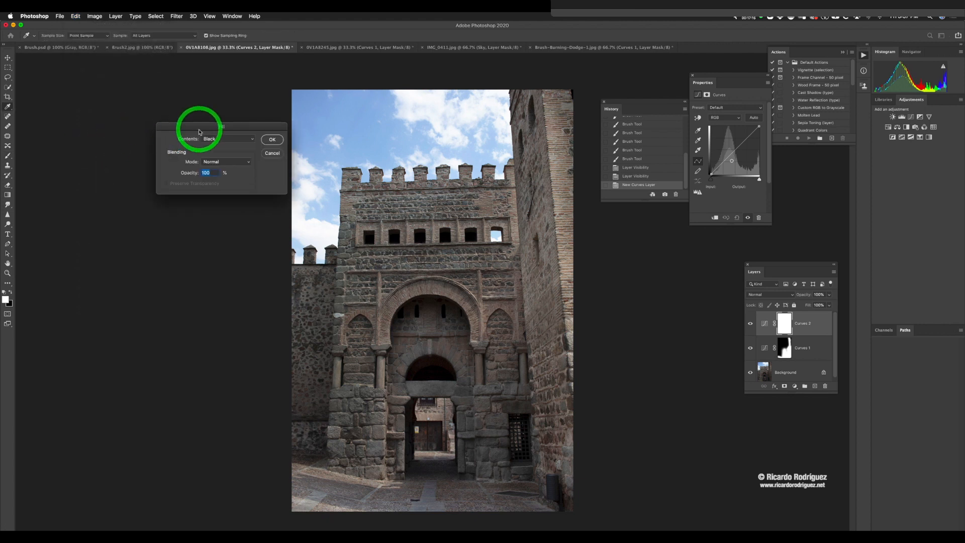
pyautogui.moveTo(198, 132); pyautogui.dragTo(339, 174)
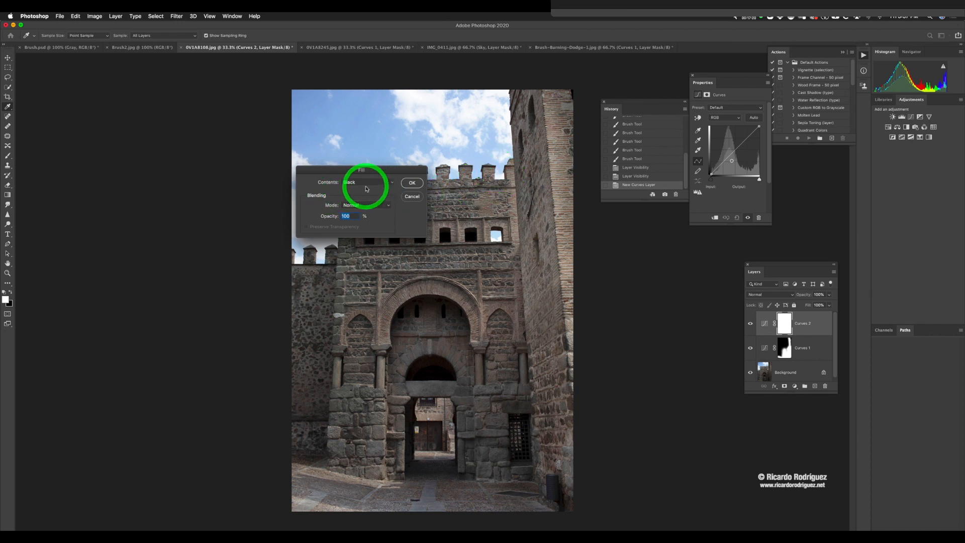
pyautogui.click(390, 183)
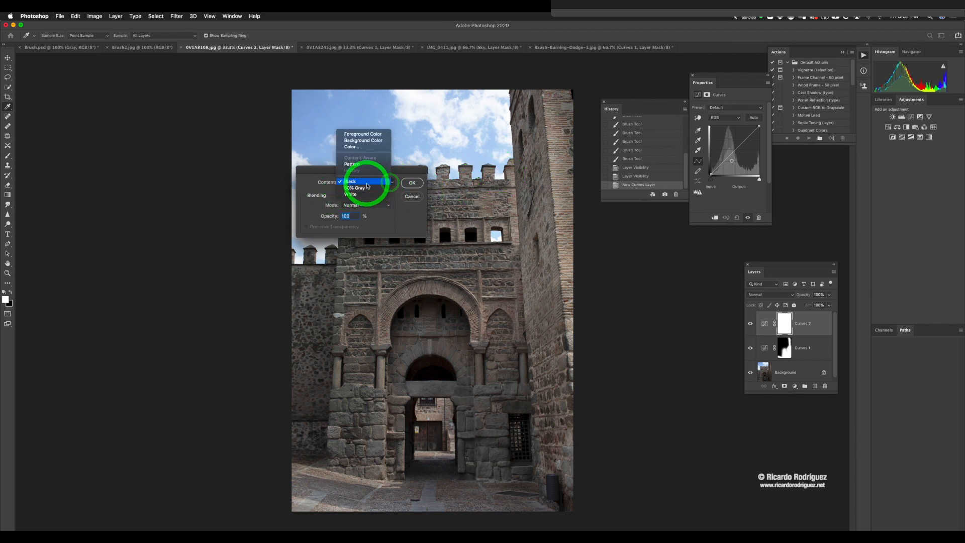
pyautogui.click(346, 181)
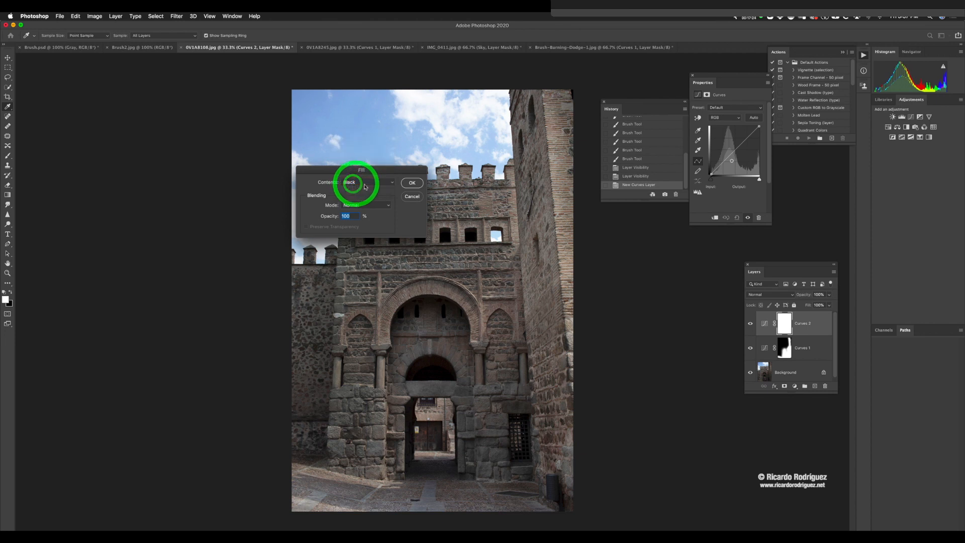
pyautogui.click(412, 183)
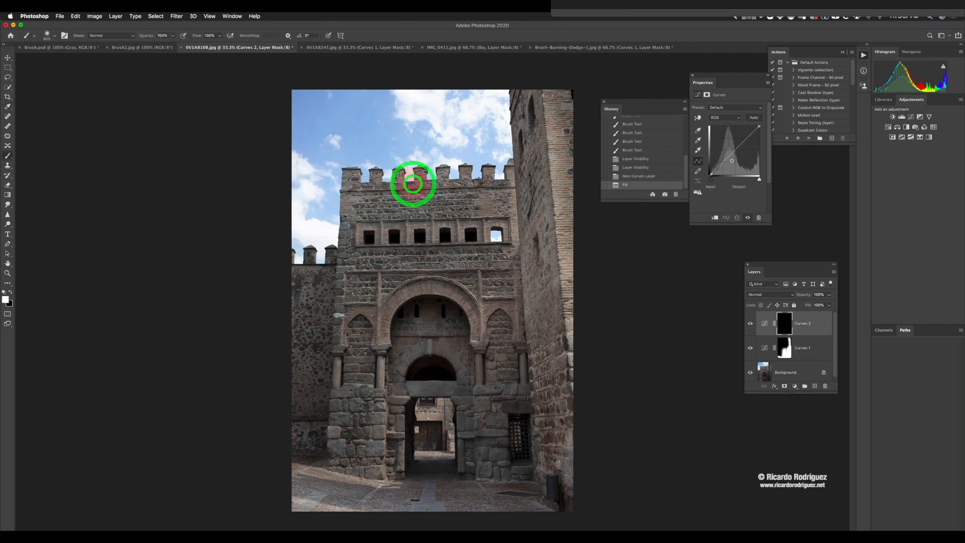
pyautogui.press('b')
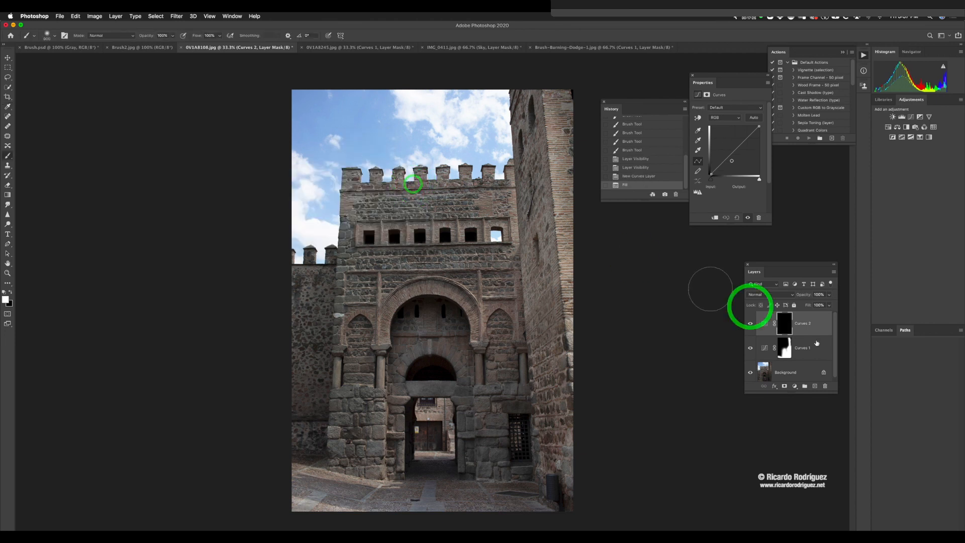
pyautogui.click(784, 326)
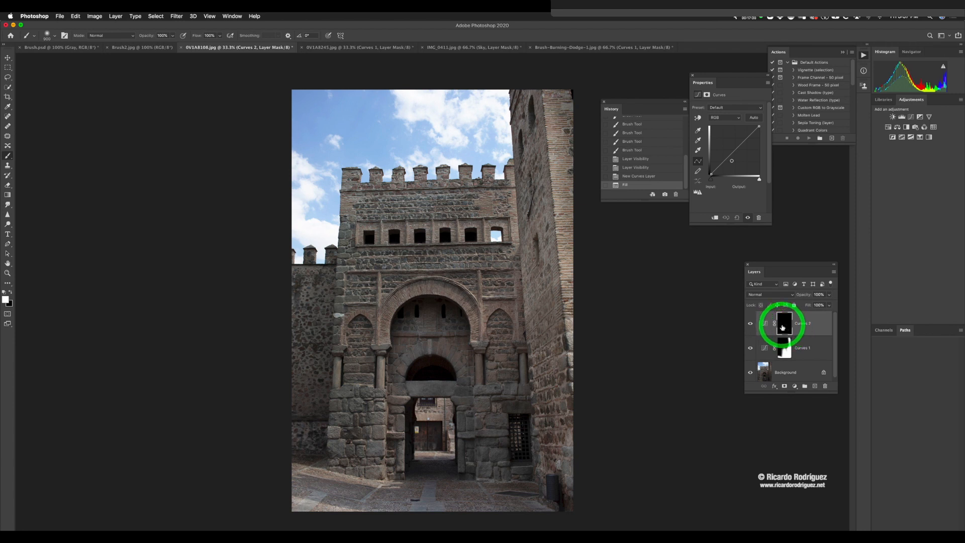
# Toggle the Curves 2 layer's visibility several times to compare the photo with and without it.
pyautogui.click(750, 324)
pyautogui.click(750, 324)
pyautogui.click(750, 325)
pyautogui.click(750, 325)
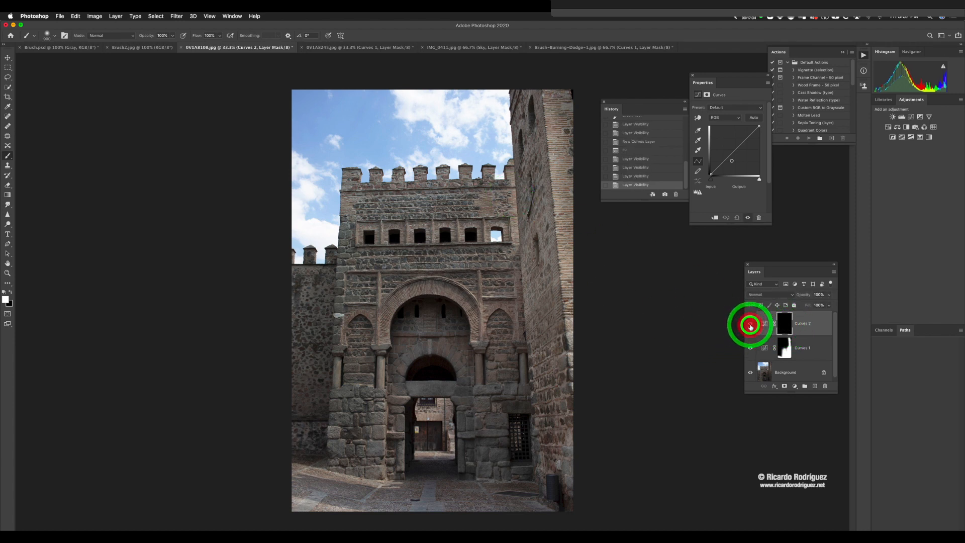
pyautogui.click(750, 325)
pyautogui.click(750, 325)
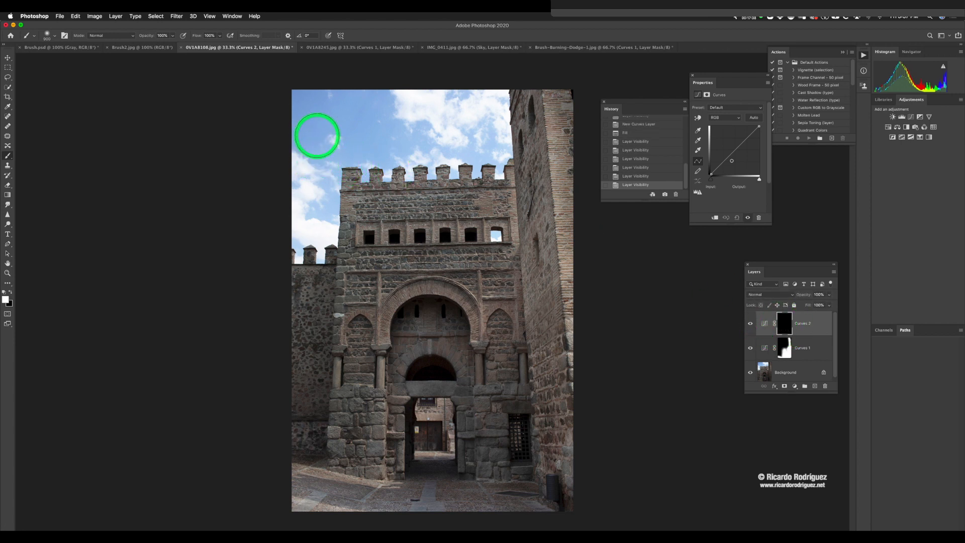
# Paint white over the sky on the Curves 2 mask and pull the curve's midtones down to darken it.
pyautogui.moveTo(317, 134)
pyautogui.mouseDown()
pyautogui.moveTo(373, 122)
pyautogui.moveTo(276, 116)
pyautogui.moveTo(357, 112)
pyautogui.mouseUp()
pyautogui.moveTo(738, 146); pyautogui.dragTo(738, 156)
pyautogui.moveTo(411, 104)
pyautogui.mouseDown()
pyautogui.moveTo(356, 108)
pyautogui.moveTo(462, 103)
pyautogui.moveTo(391, 111)
pyautogui.moveTo(442, 115)
pyautogui.moveTo(324, 136)
pyautogui.moveTo(317, 221)
pyautogui.moveTo(347, 128)
pyautogui.moveTo(494, 136)
pyautogui.moveTo(476, 110)
pyautogui.moveTo(442, 116)
pyautogui.moveTo(481, 101)
pyautogui.moveTo(494, 138)
pyautogui.moveTo(309, 152)
pyautogui.moveTo(307, 211)
pyautogui.mouseUp()
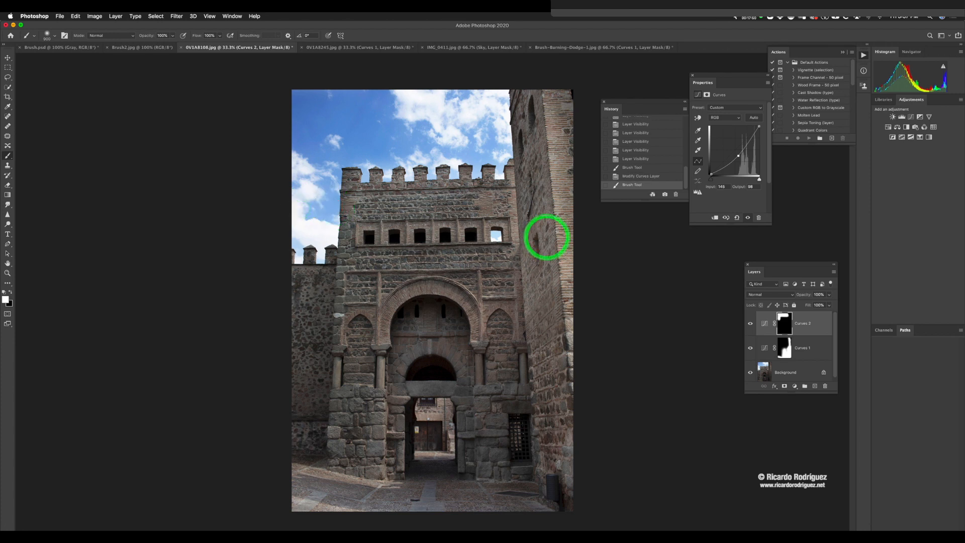
# Toggle the visibility of the Curves 1 and Curves 2 layers in turn to compare the stone gate before and after.
pyautogui.click(820, 322)
pyautogui.click(751, 324)
pyautogui.click(751, 324)
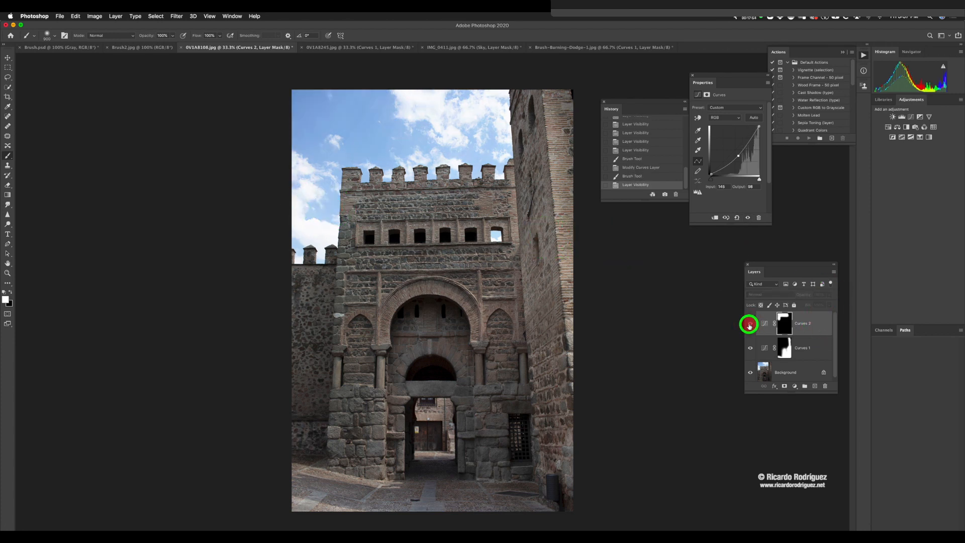
pyautogui.click(750, 348)
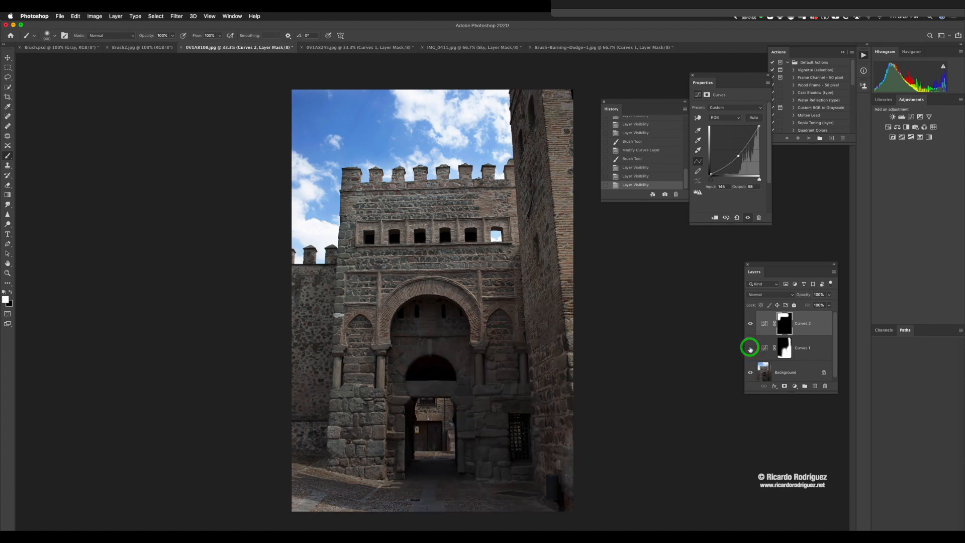
pyautogui.click(750, 348)
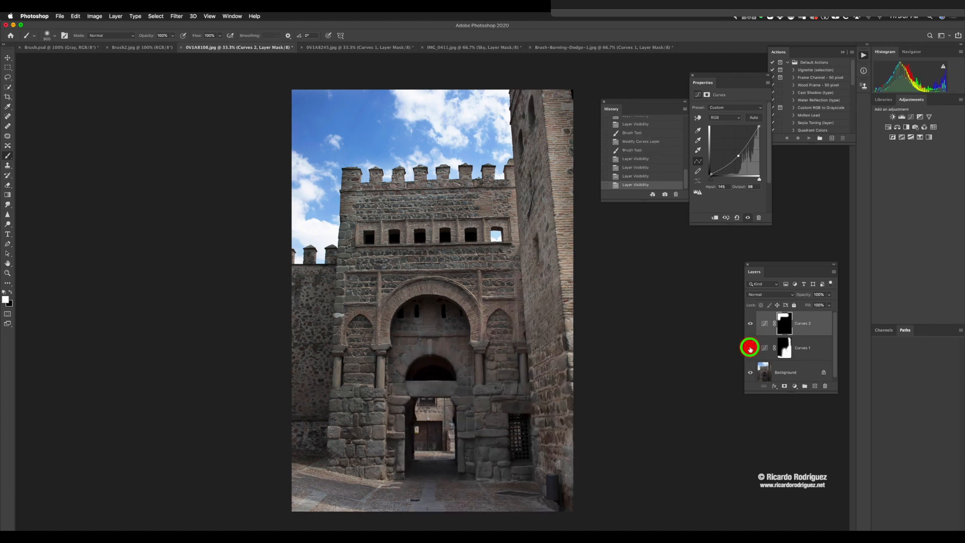
pyautogui.click(750, 348)
pyautogui.click(750, 347)
pyautogui.click(750, 324)
pyautogui.click(750, 324)
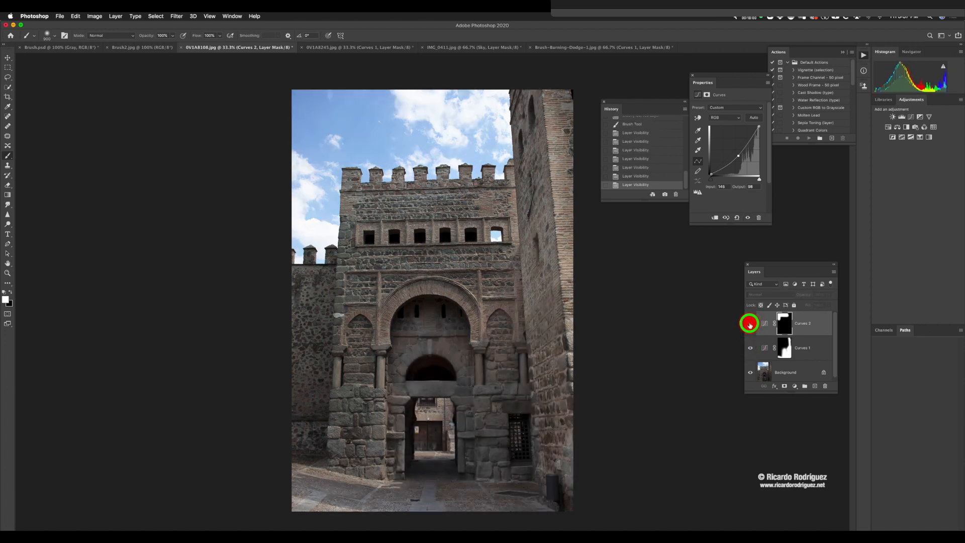
pyautogui.click(750, 349)
pyautogui.click(750, 349)
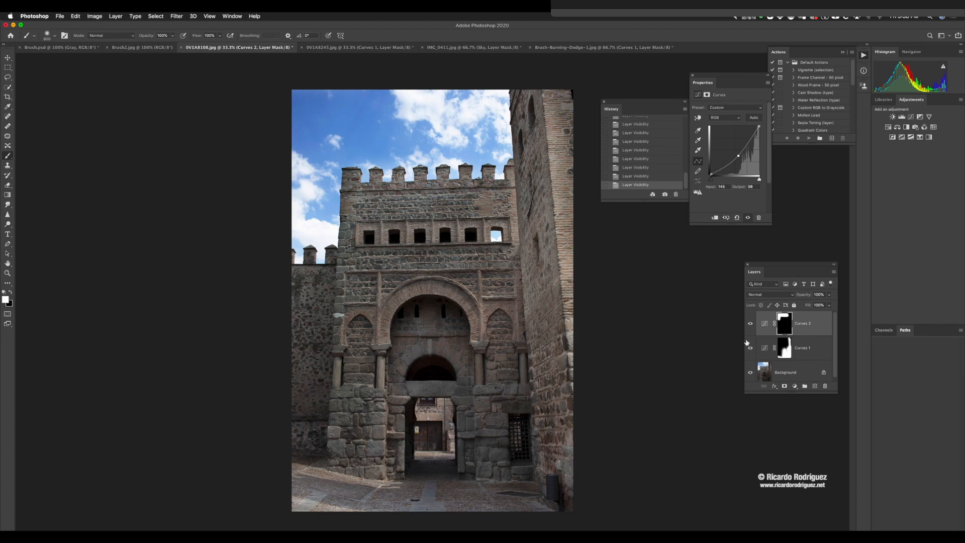
pyautogui.click(750, 349)
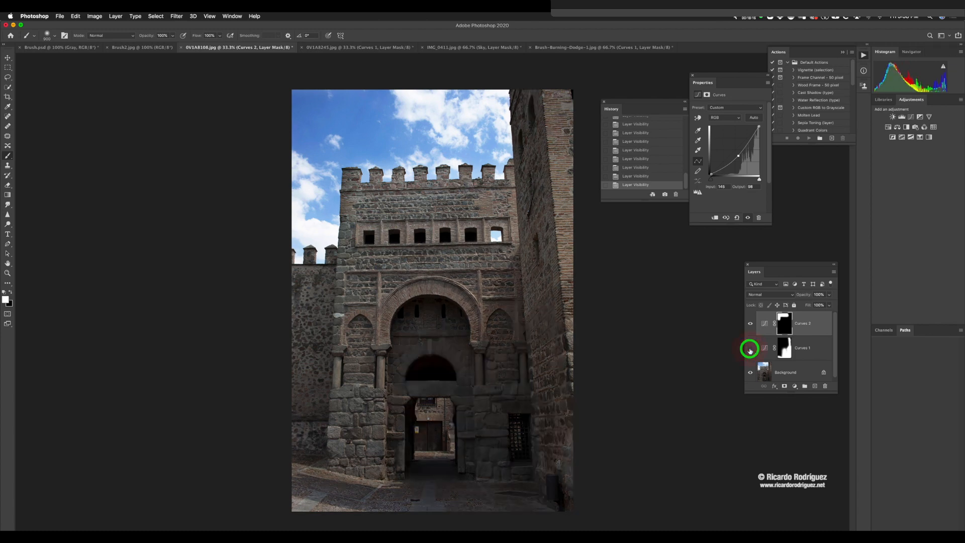
pyautogui.click(750, 349)
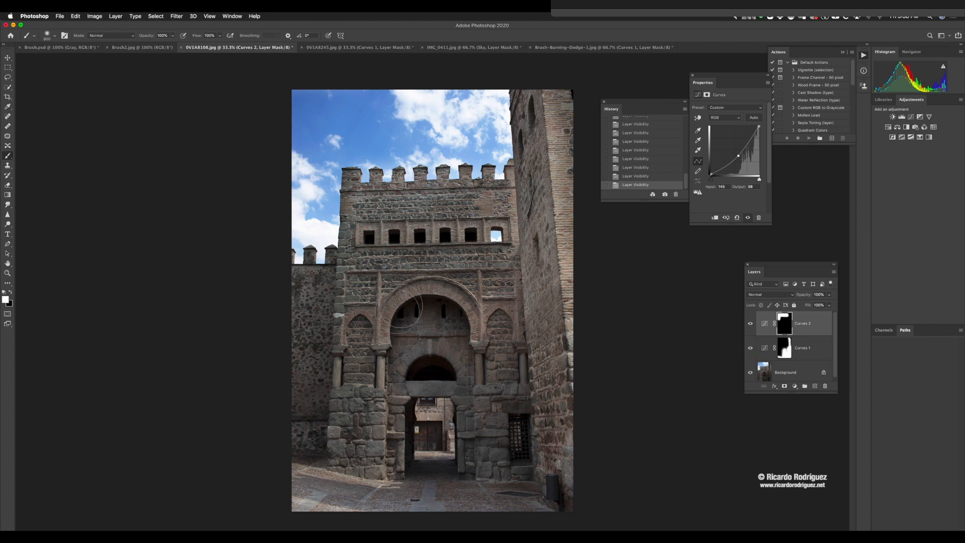
pyautogui.click(751, 324)
pyautogui.click(751, 325)
# Close Brush2.jpg and Brush.psd without saving changes, and switch to the tram photo 0V1A8245.jpg.
pyautogui.click(123, 49)
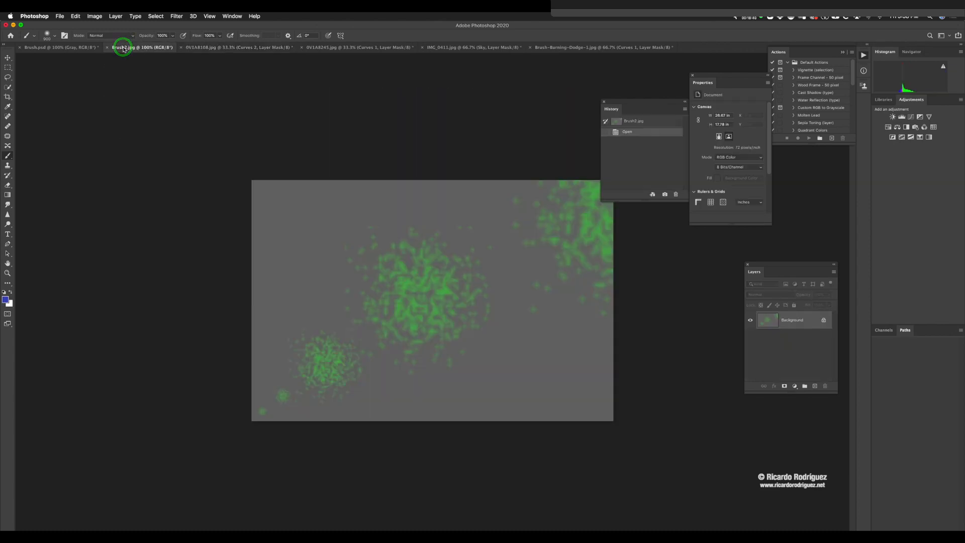
pyautogui.click(107, 47)
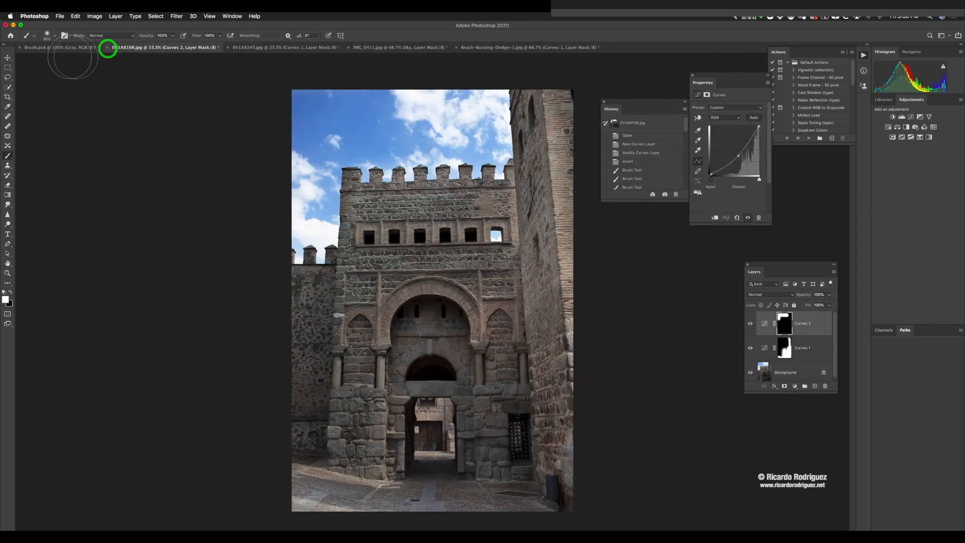
pyautogui.click(20, 47)
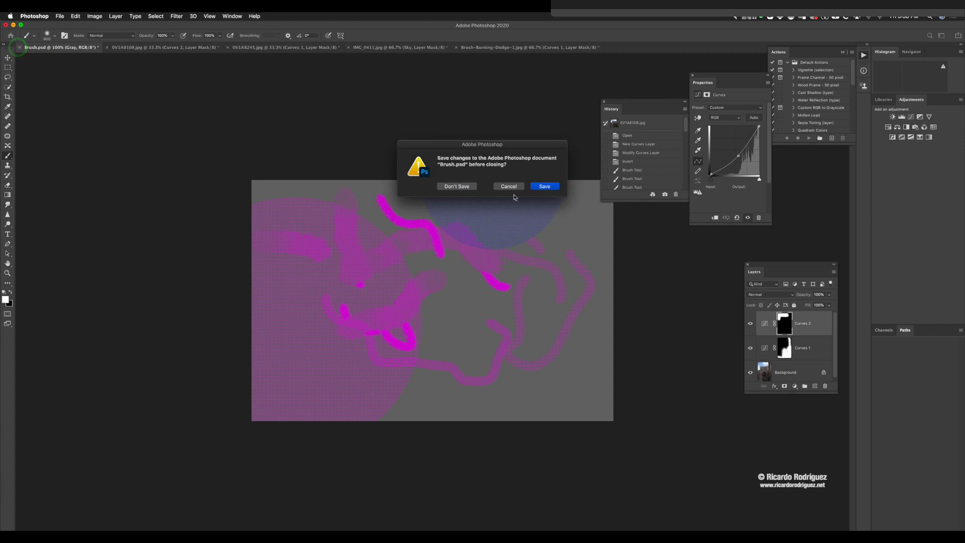
pyautogui.click(454, 188)
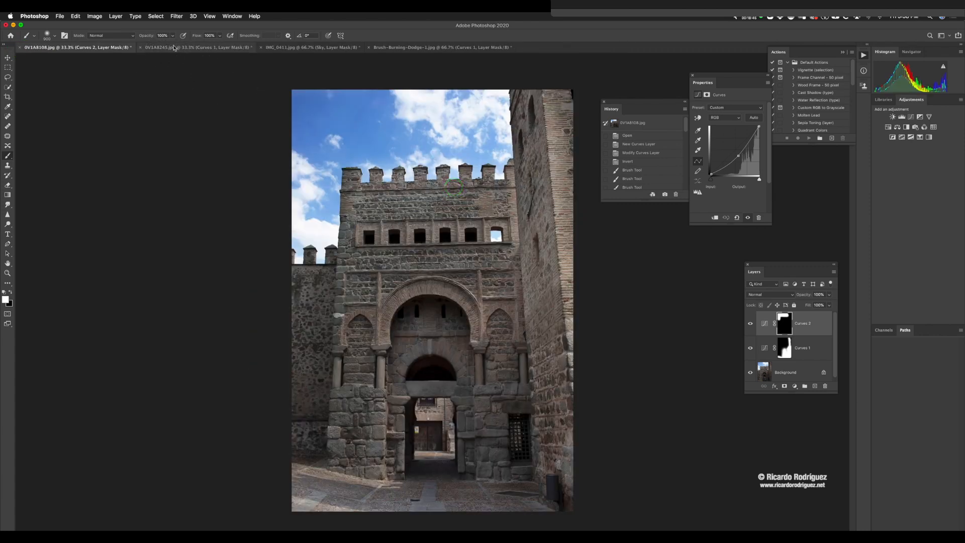
pyautogui.click(174, 48)
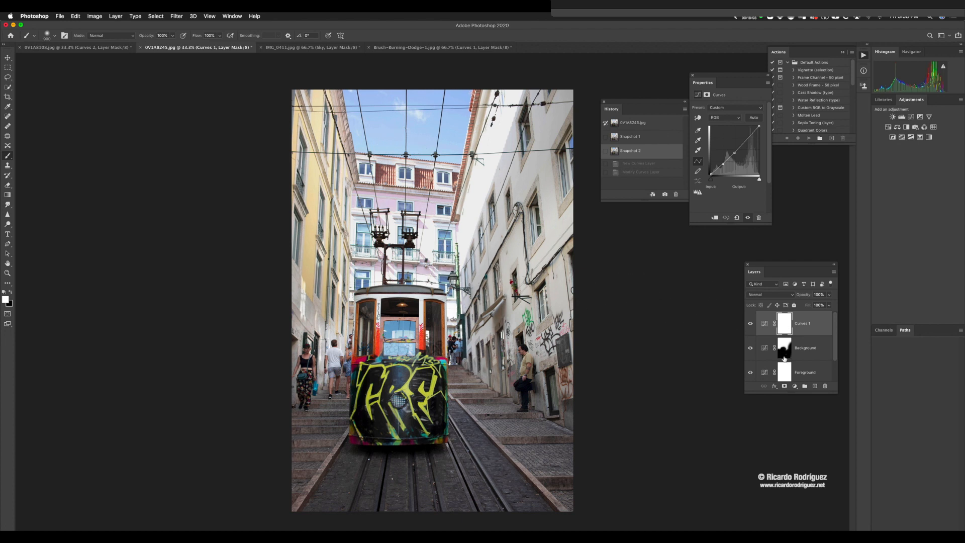
# Fill the Curves 1 layer mask of the tram photo with black and undo the fill.
pyautogui.click(783, 328)
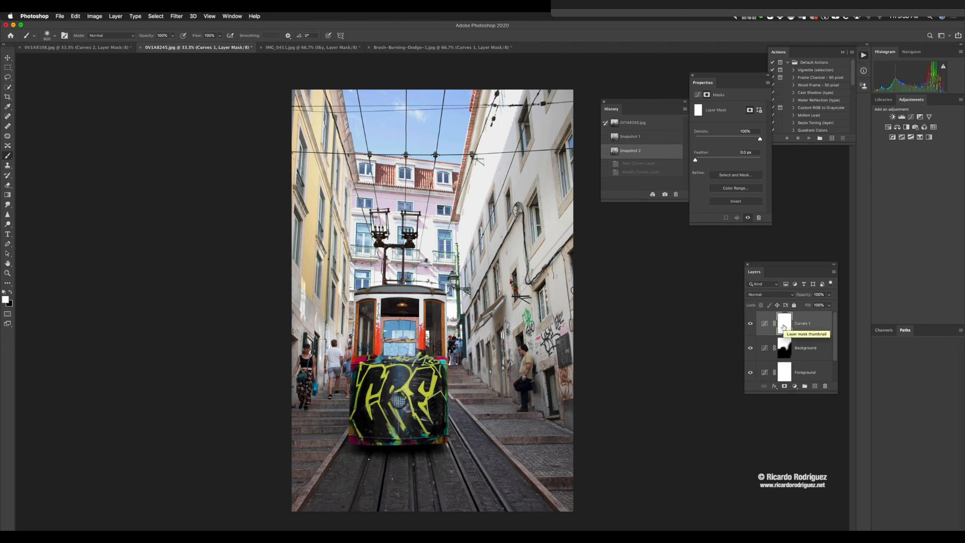
pyautogui.hotkey('shift', 'BackSpace')
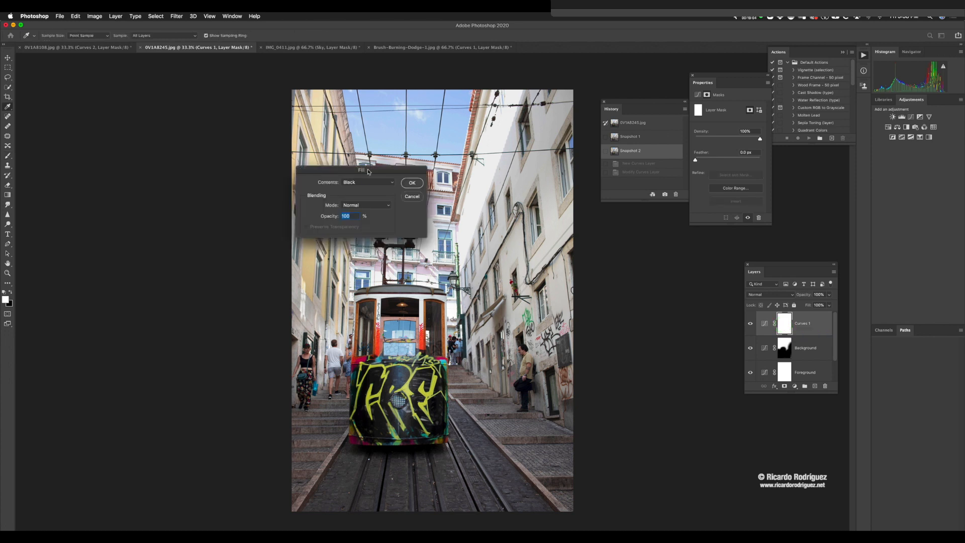
pyautogui.moveTo(368, 171); pyautogui.dragTo(425, 179)
pyautogui.click(425, 190)
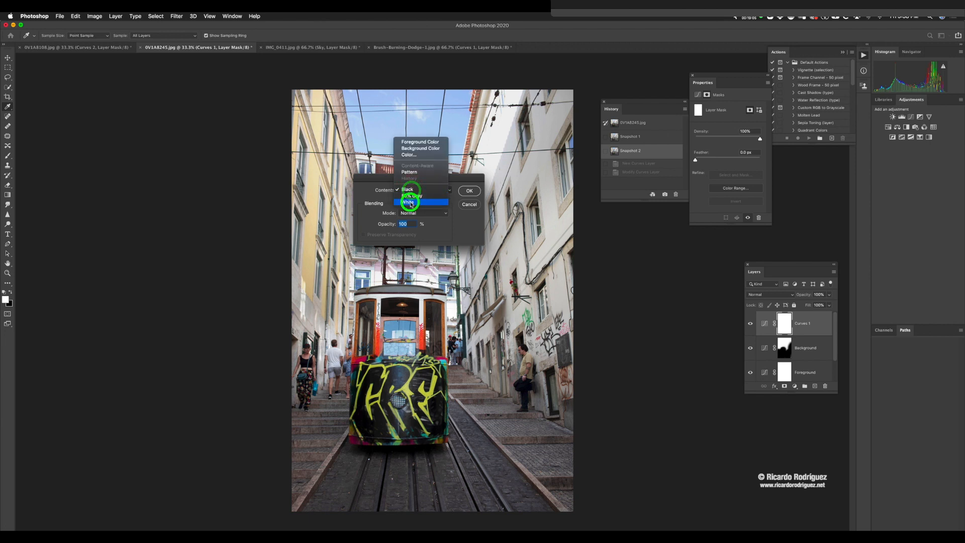
pyautogui.click(411, 203)
pyautogui.click(409, 190)
pyautogui.click(412, 178)
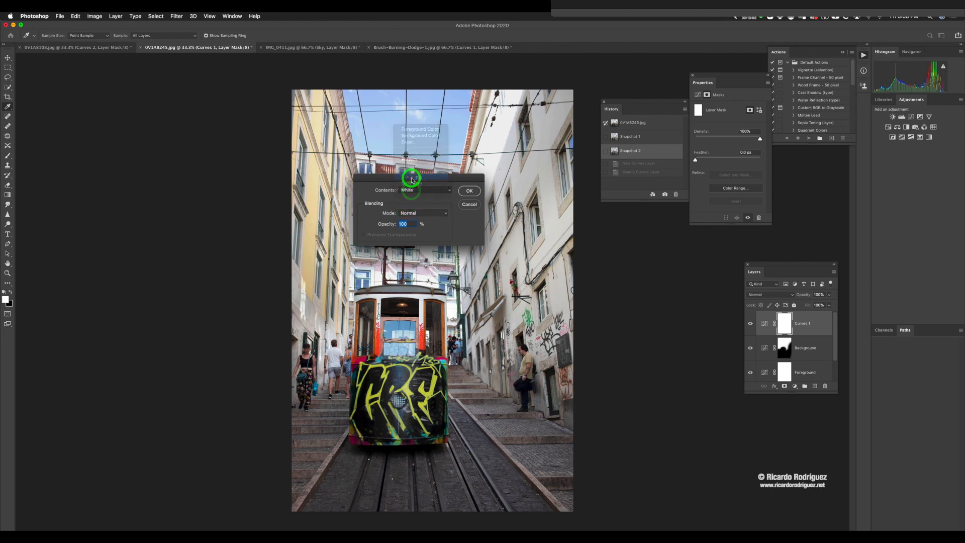
pyautogui.click(469, 191)
pyautogui.press('b')
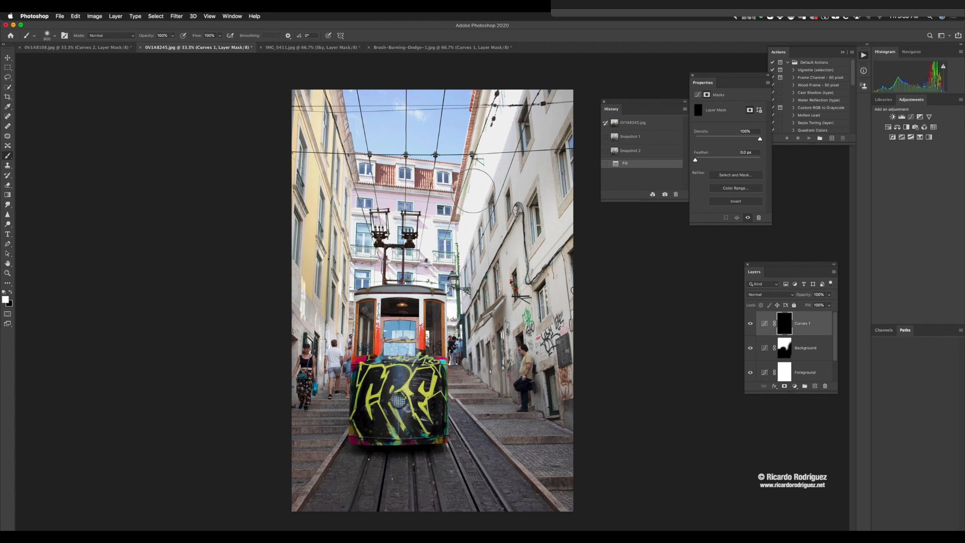
pyautogui.press('super+z')
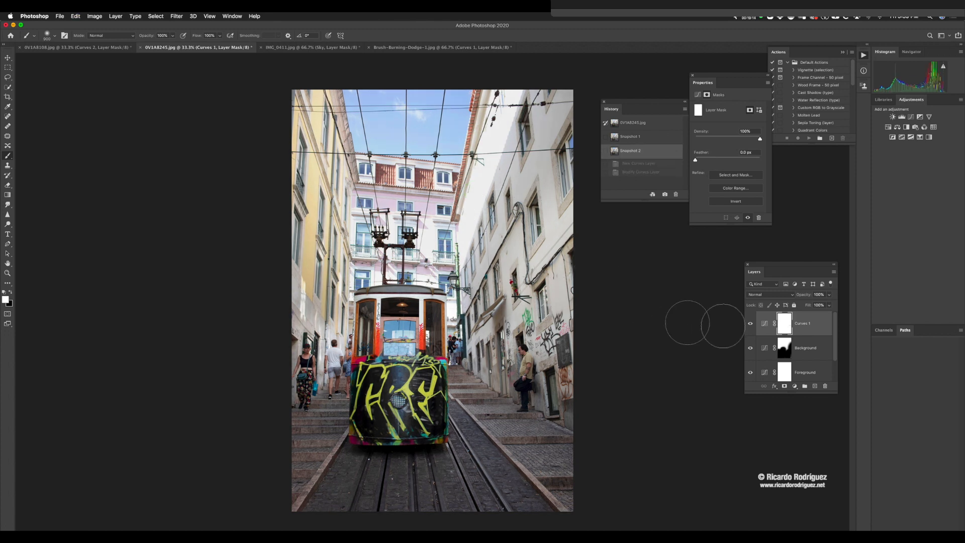
# Select the Curves 1 adjustment, reset the painting colors to default black and white, and swap foreground and background repeatedly.
pyautogui.click(764, 324)
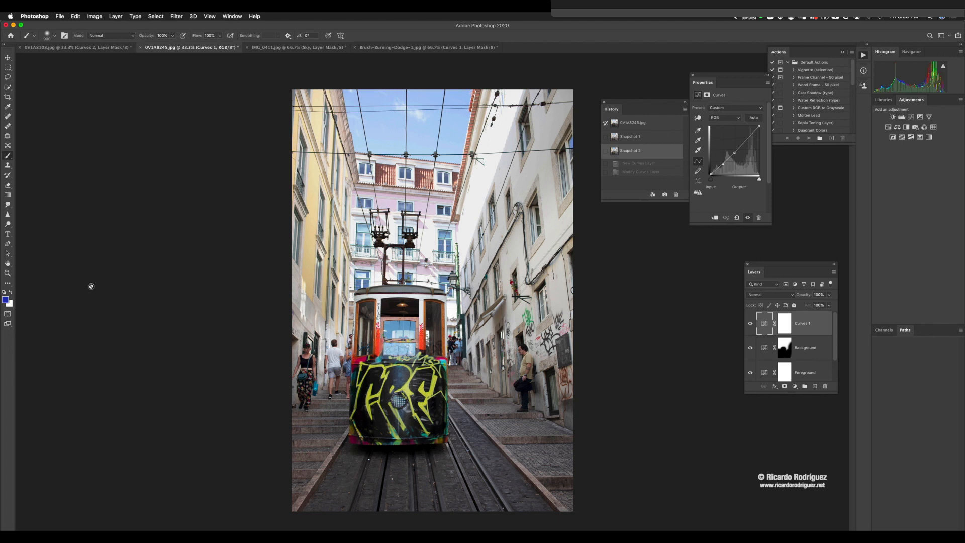
pyautogui.press('d')
pyautogui.click(10, 292)
pyautogui.click(10, 292)
pyautogui.click(10, 292)
pyautogui.click(10, 292)
pyautogui.click(10, 292)
# Inspect the mask and curve of the Background curves layer, toggling its visibility to compare the tram photo.
pyautogui.click(784, 351)
pyautogui.press('x')
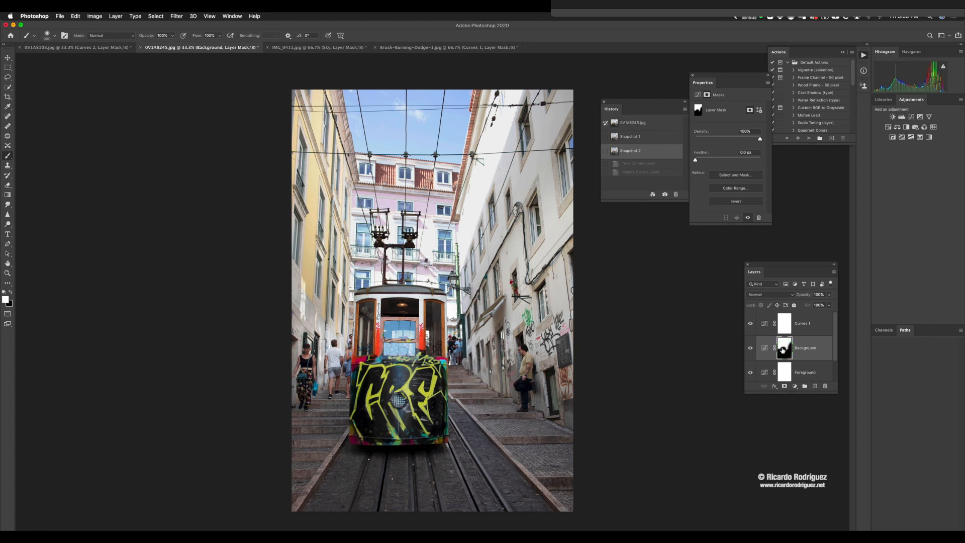
pyautogui.click(764, 349)
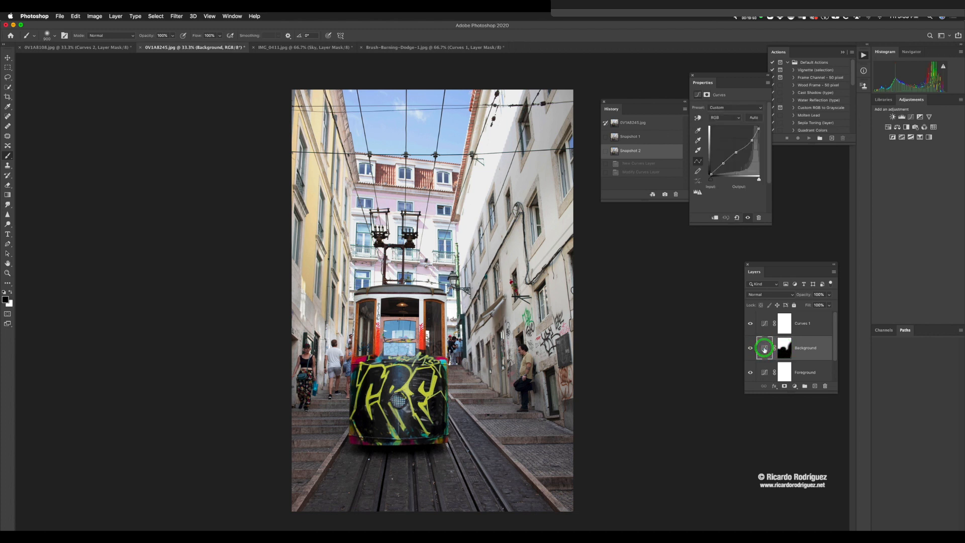
pyautogui.click(750, 348)
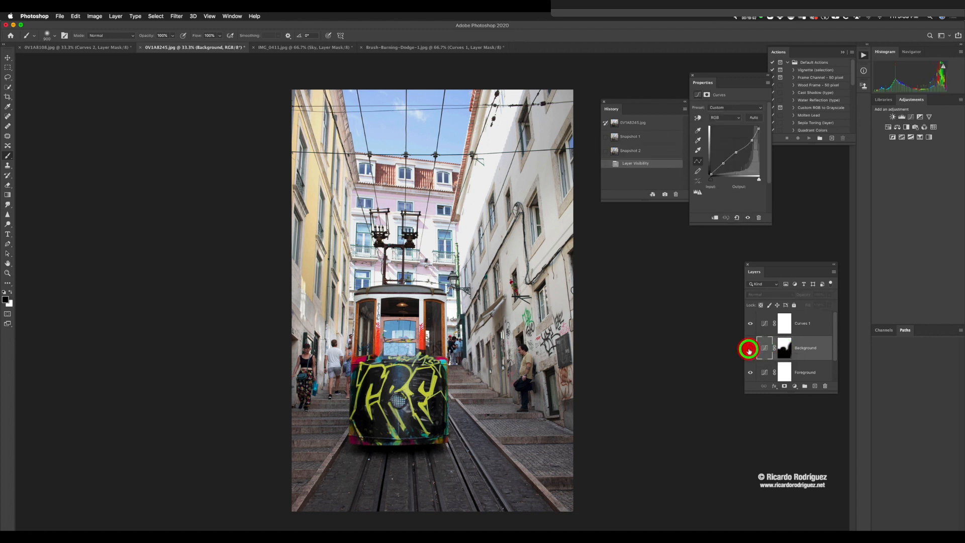
pyautogui.click(750, 347)
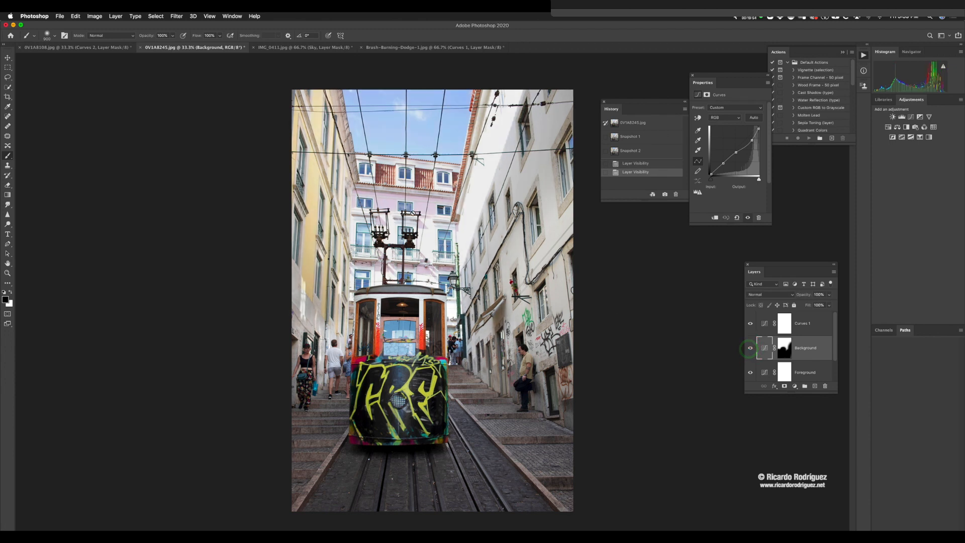
pyautogui.click(785, 350)
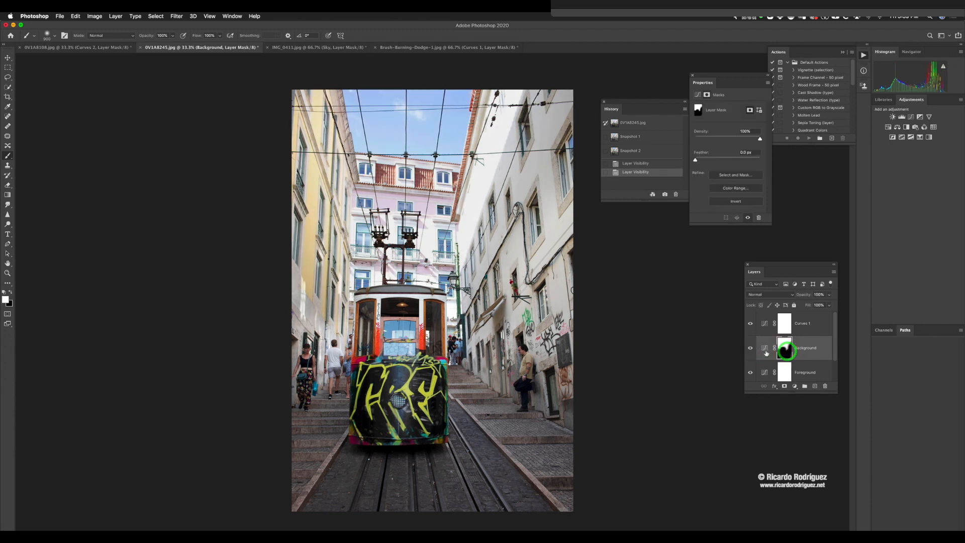
# Enlarge the layer list and add default Levels, Brightness/Contrast and Black & White adjustment layers above Curves 1.
pyautogui.click(764, 352)
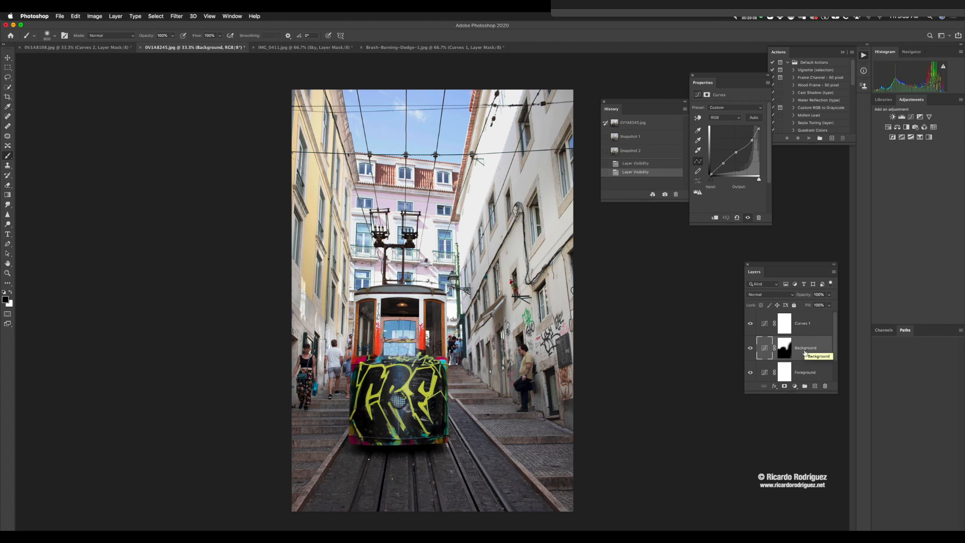
pyautogui.moveTo(791, 391); pyautogui.dragTo(793, 456)
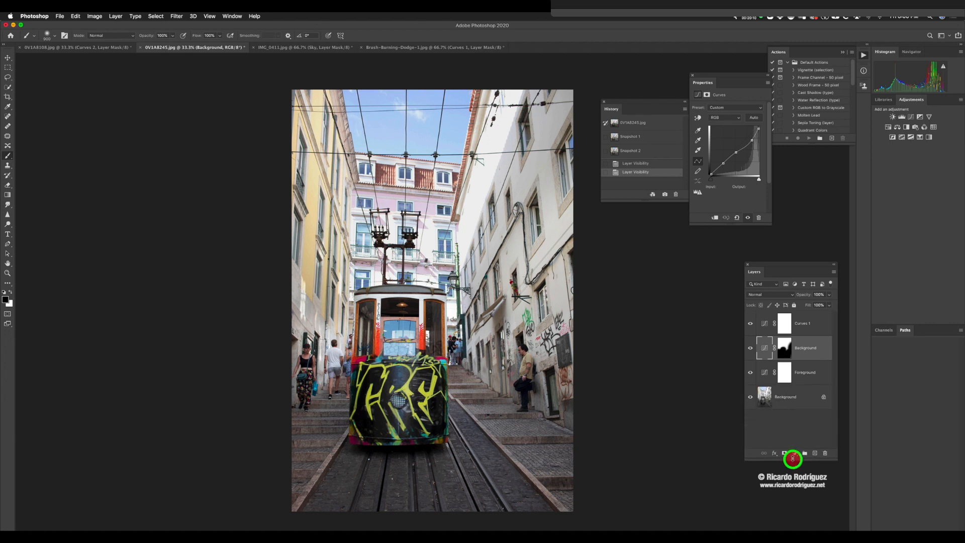
pyautogui.click(764, 323)
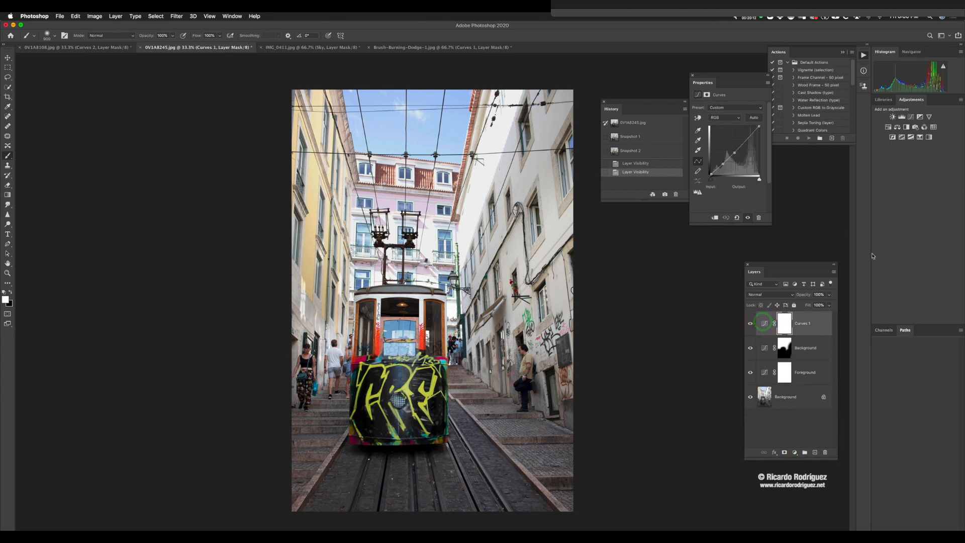
pyautogui.click(901, 117)
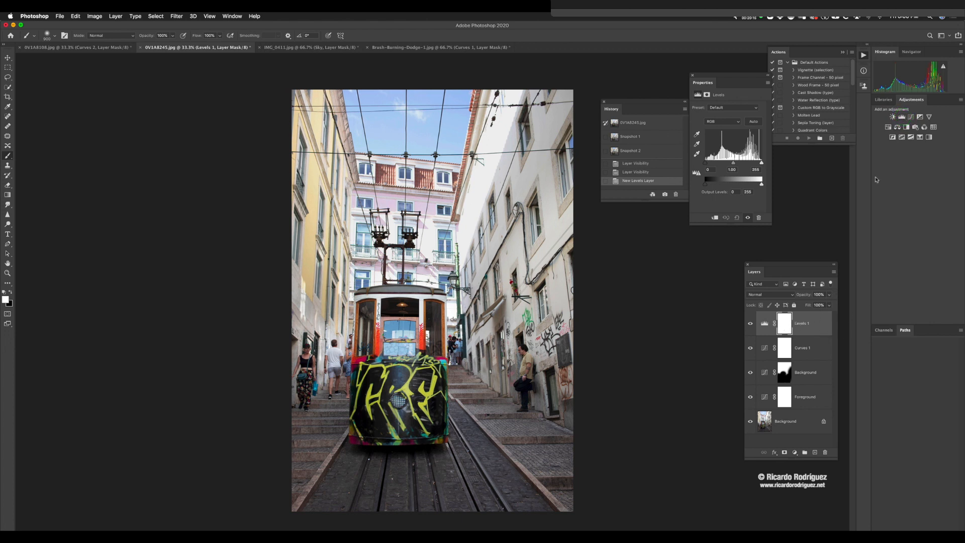
pyautogui.click(892, 116)
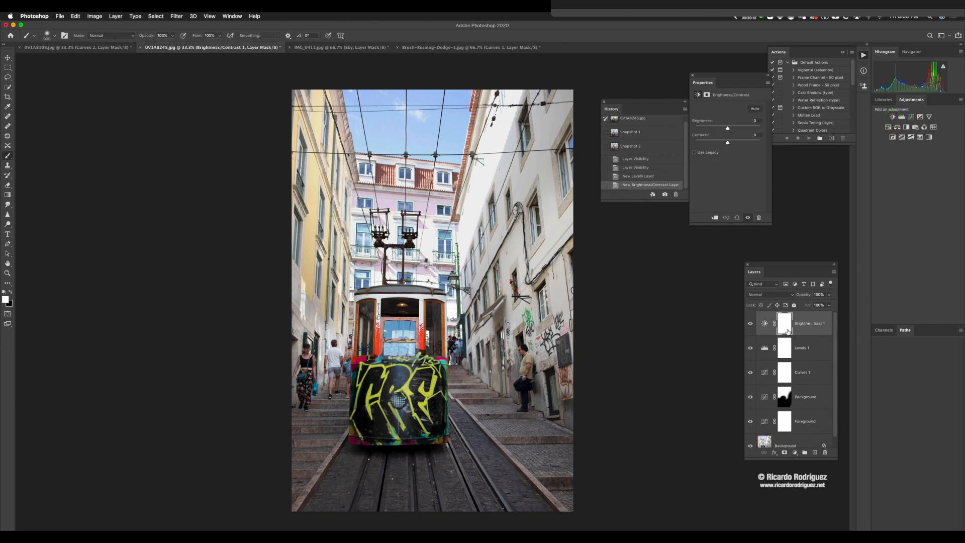
pyautogui.click(907, 127)
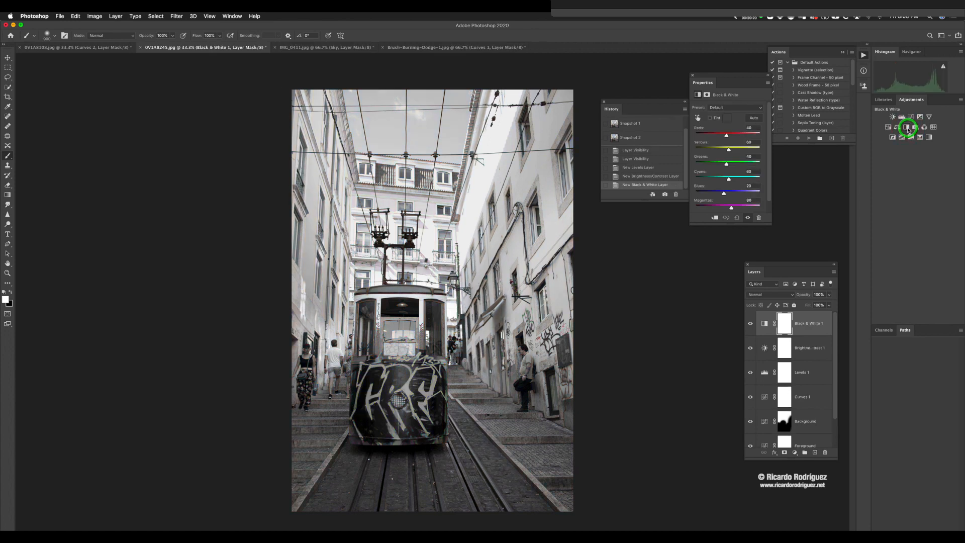
# Paint black on the Black & White layer's mask over the tram's graffiti-covered lower front to bring back its color.
pyautogui.click(783, 327)
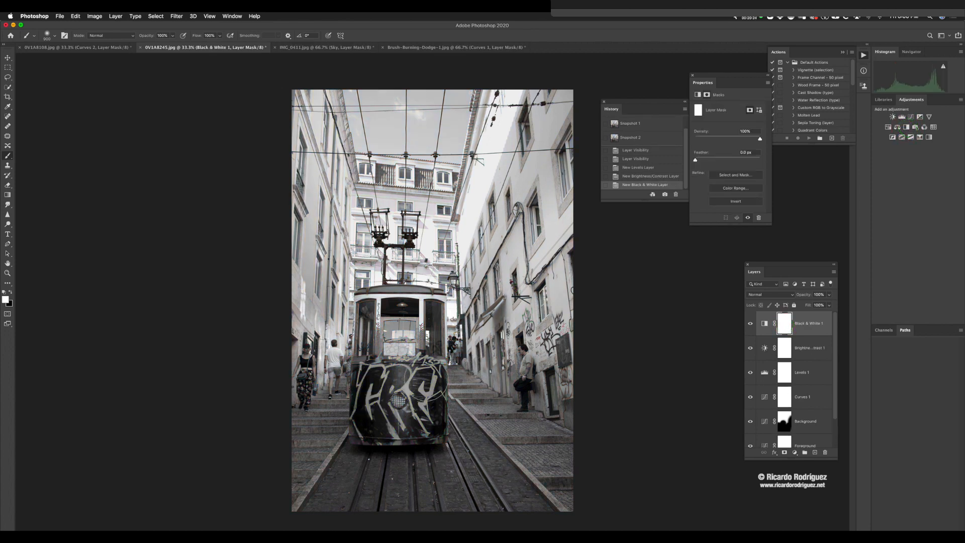
pyautogui.press('x')
pyautogui.moveTo(427, 382)
pyautogui.mouseDown()
pyautogui.moveTo(370, 384)
pyautogui.moveTo(422, 379)
pyautogui.moveTo(426, 431)
pyautogui.moveTo(350, 429)
pyautogui.moveTo(371, 392)
pyautogui.mouseUp()
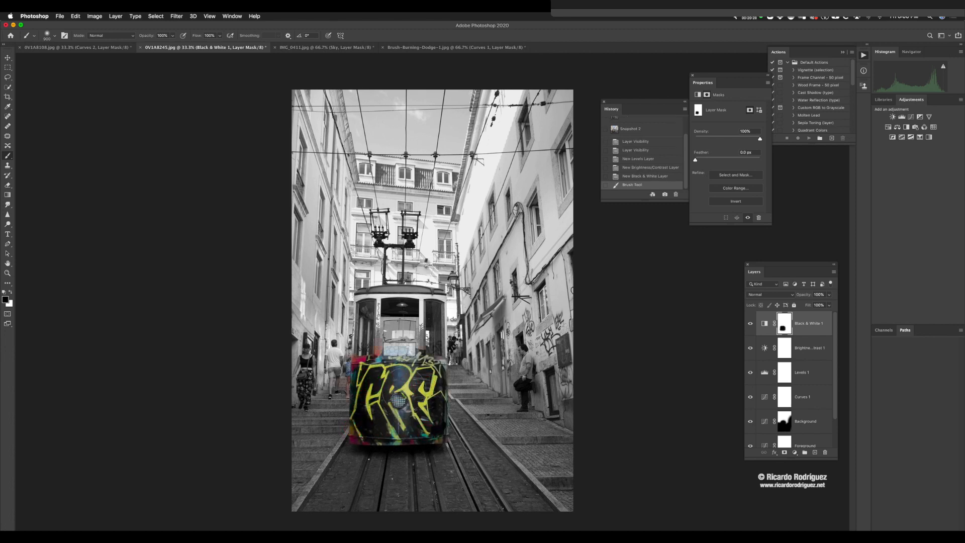